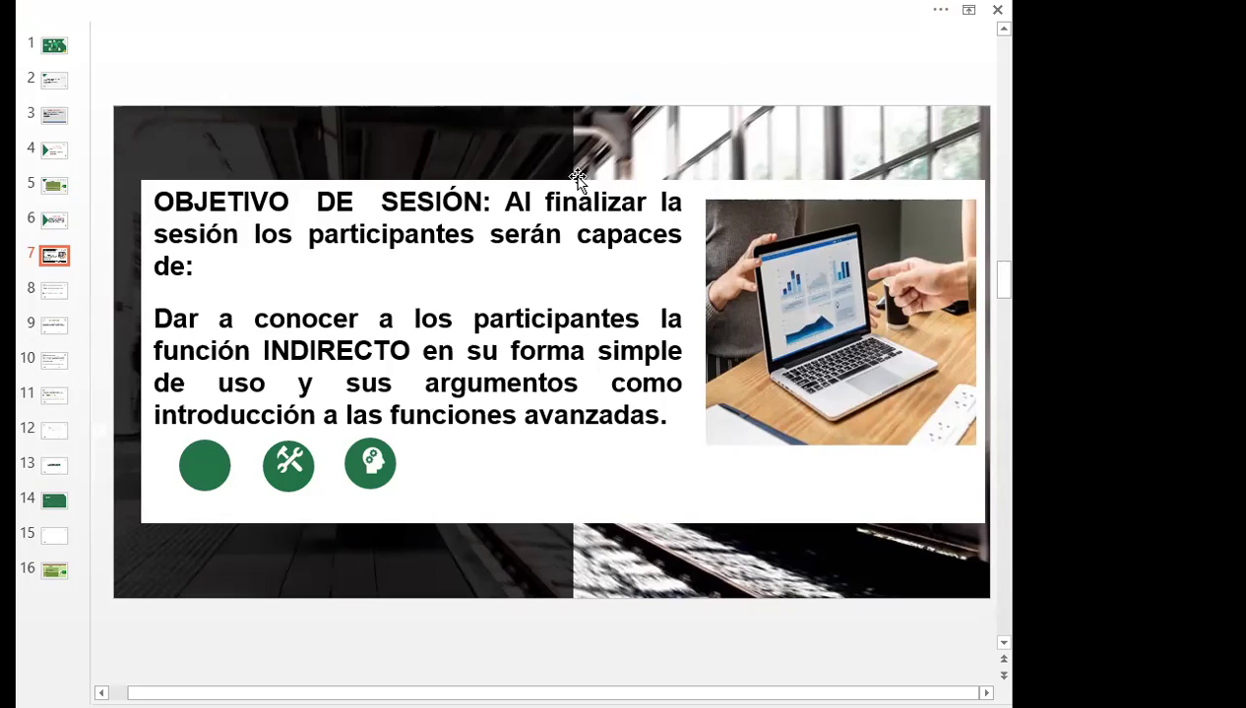
{"action": "scroll", "coordinate": [578, 180], "scroll_direction": "down", "scroll_amount": 1}
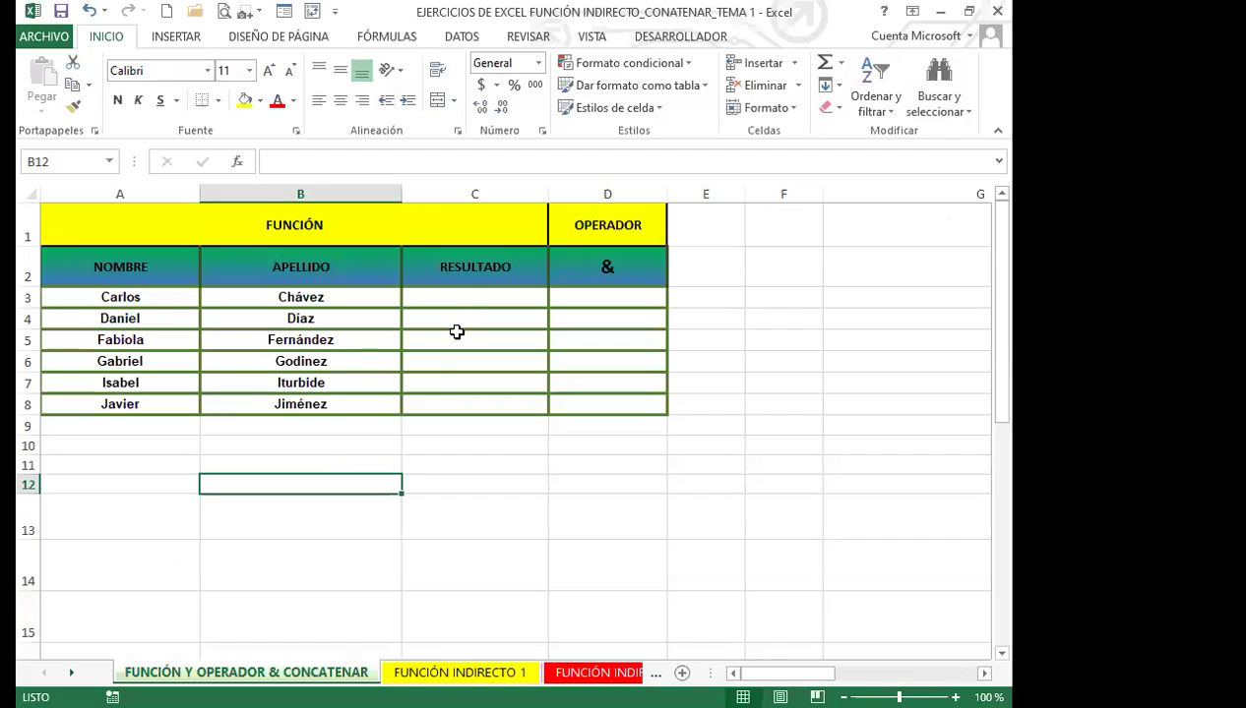
Enter the formula =CONCATENAR(A3;B3) in cell C3 to join the first name and surname
{"action": "left_click", "coordinate": [467, 301]}
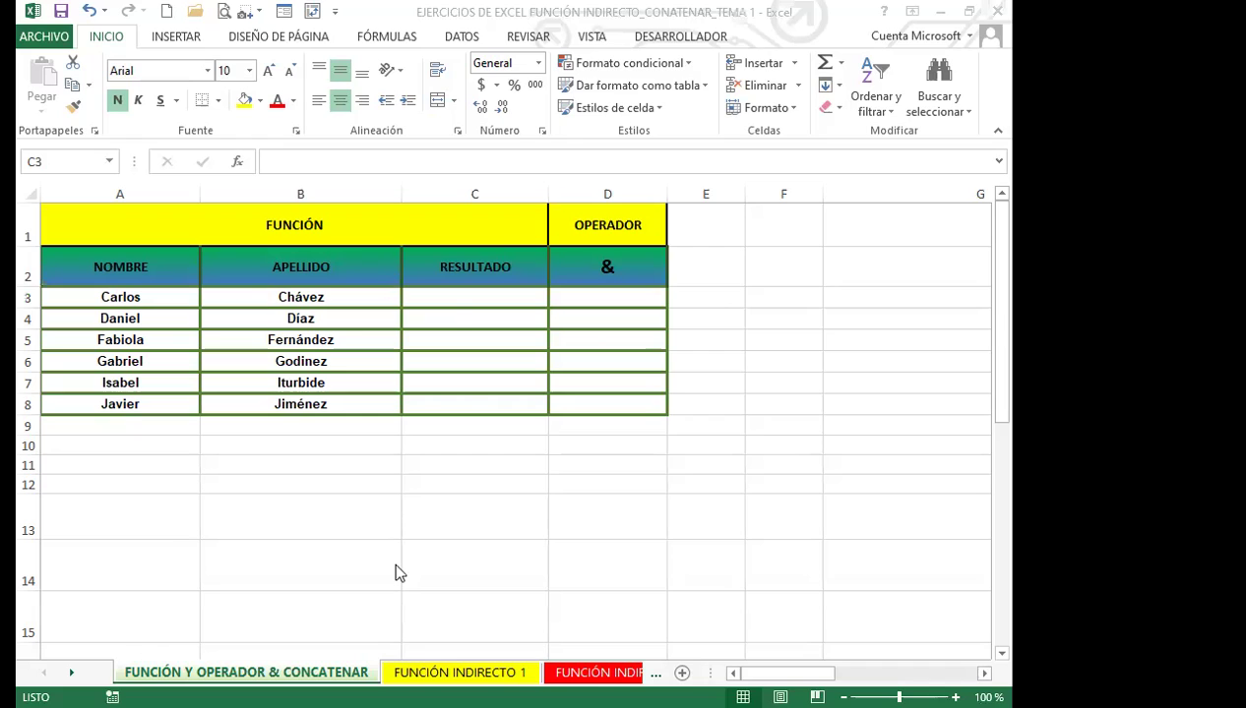
{"action": "left_click", "coordinate": [468, 295]}
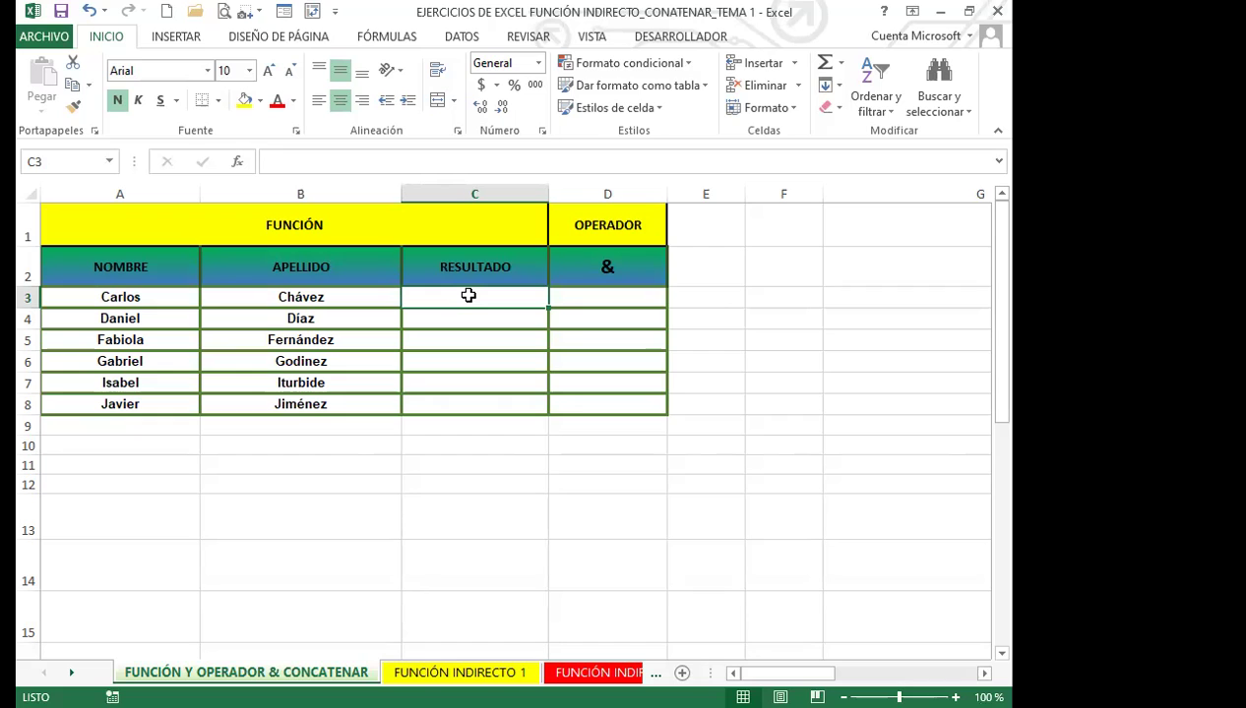
{"action": "type", "text": "="}
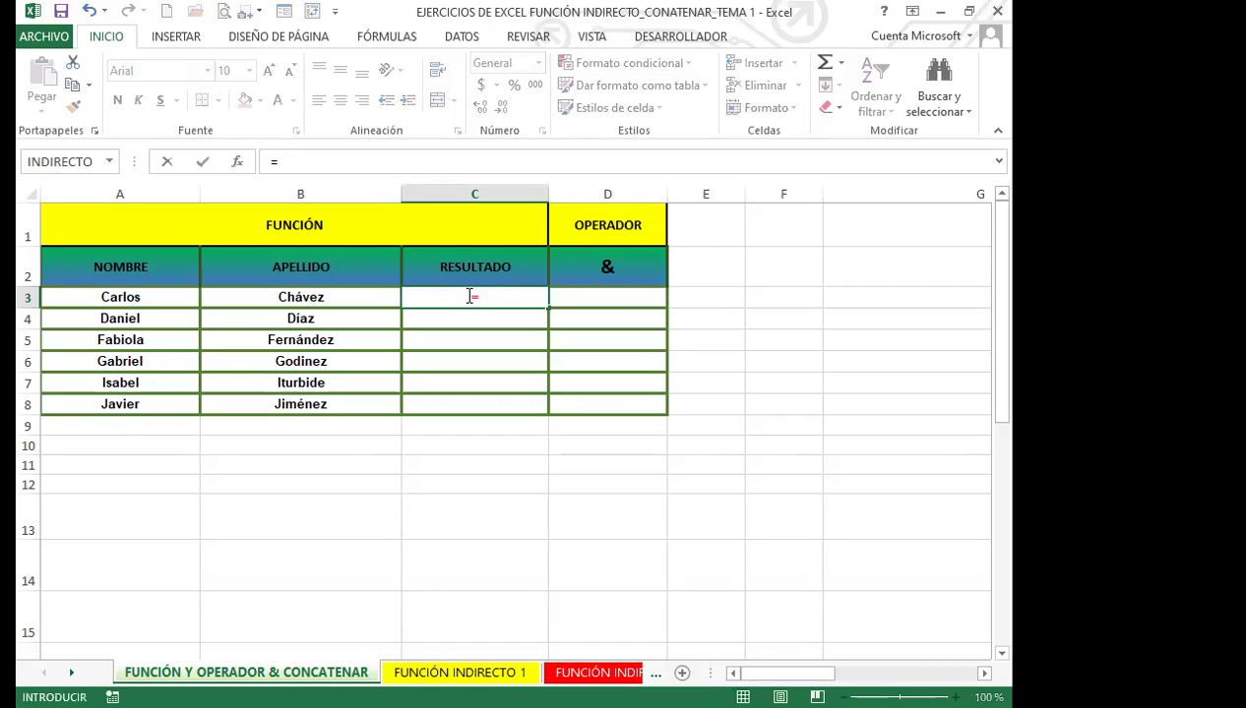
{"action": "type", "text": "CON"}
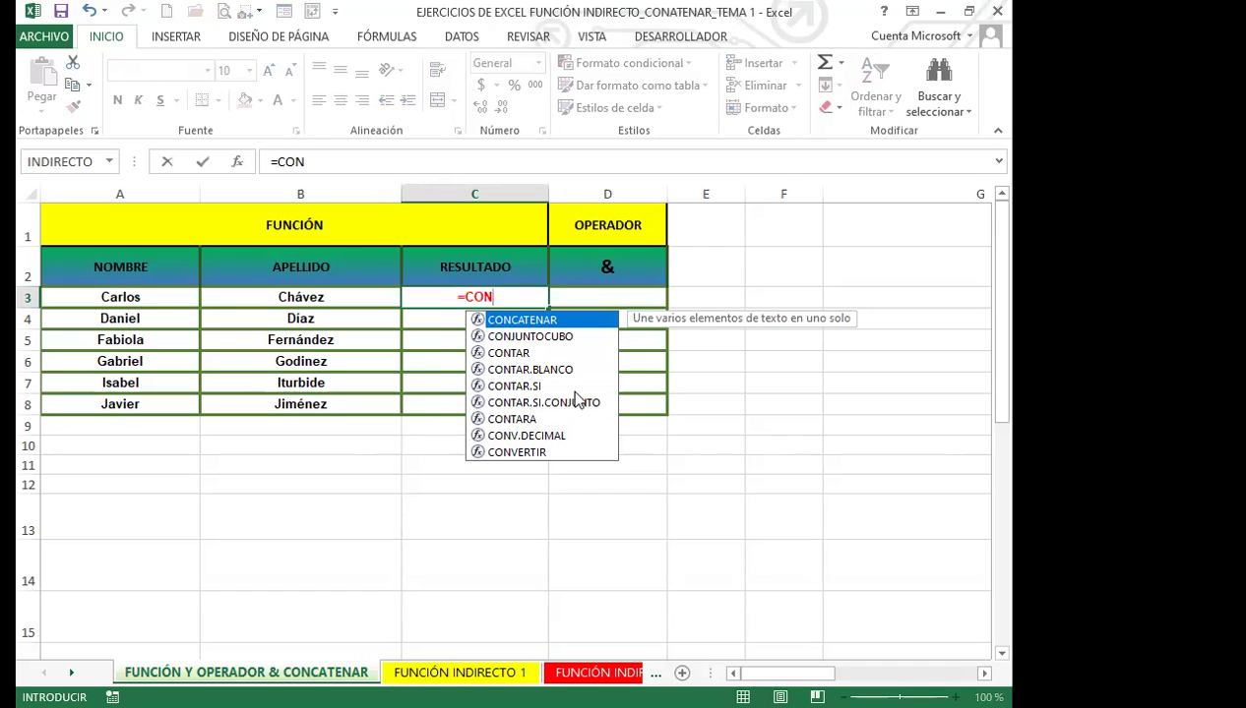
{"action": "type", "text": "CA"}
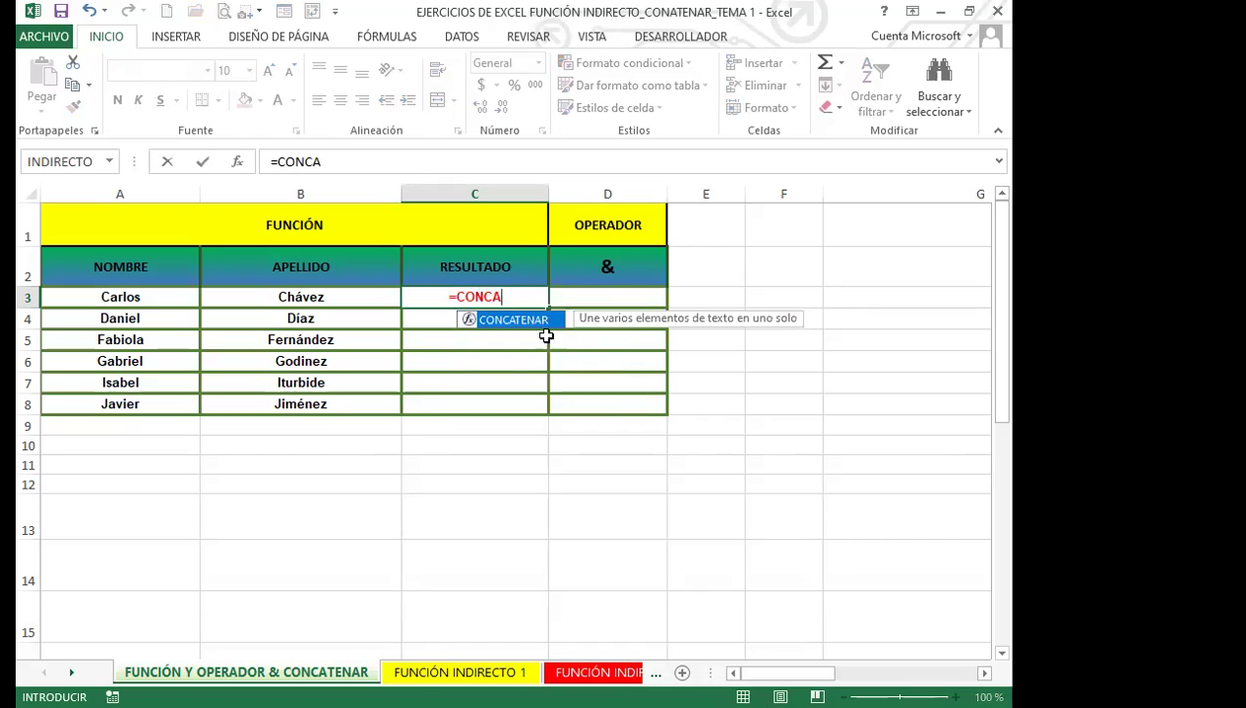
{"action": "double_click", "coordinate": [541, 322]}
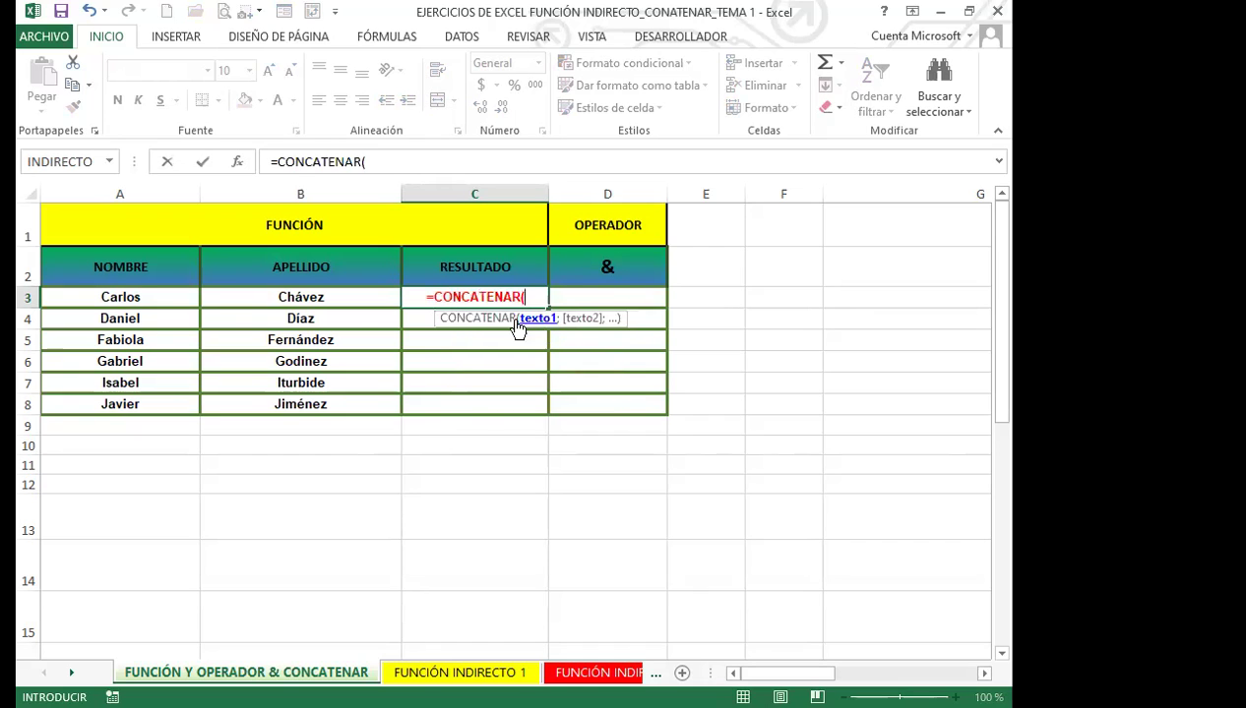
{"action": "left_click", "coordinate": [135, 299]}
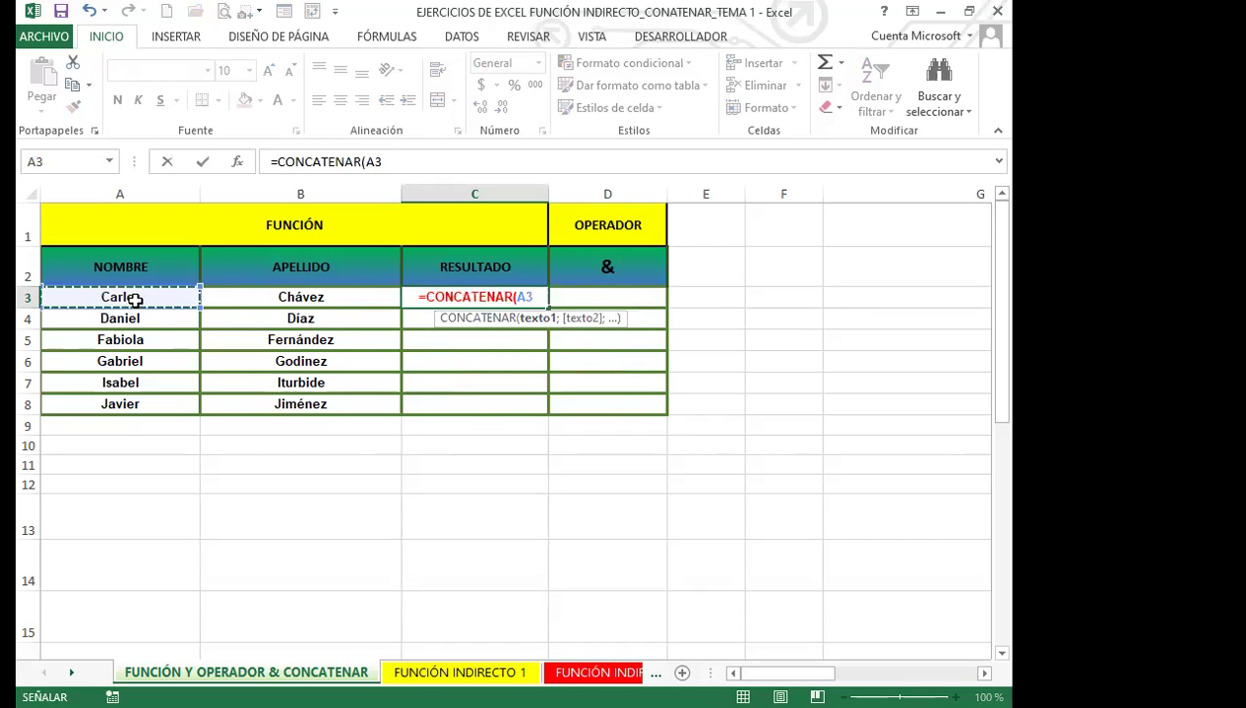
{"action": "type", "text": ";"}
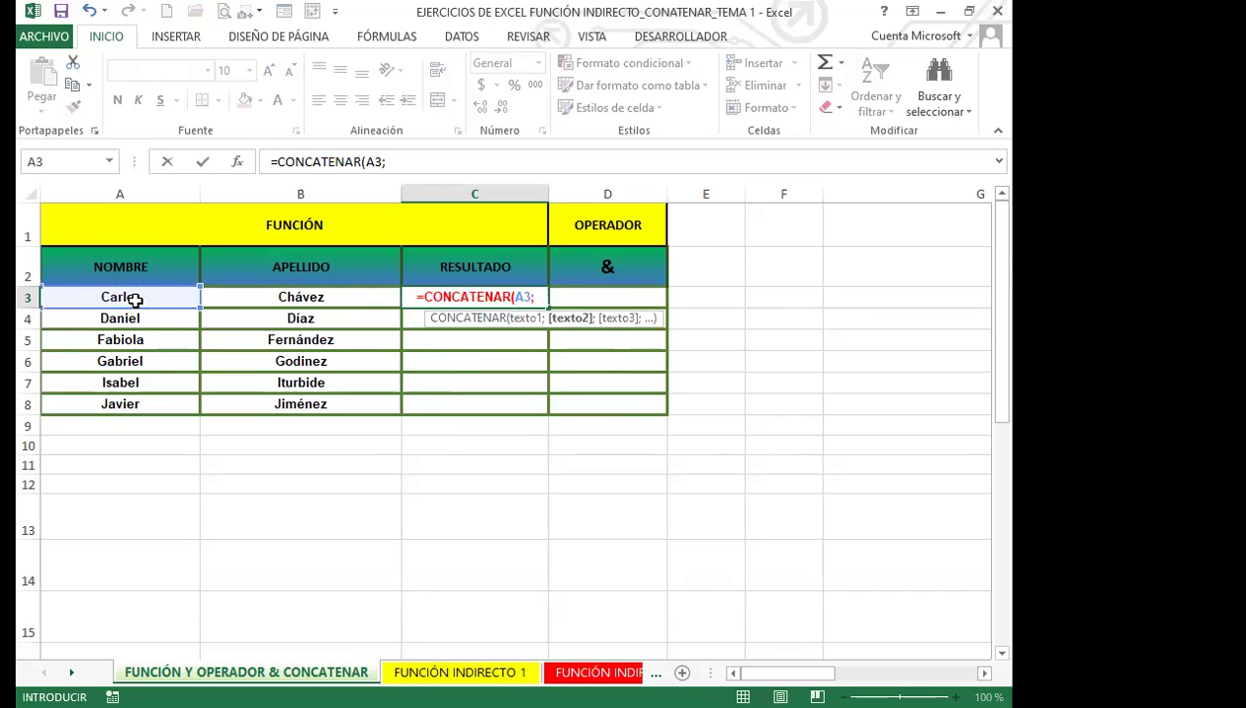
{"action": "left_click", "coordinate": [252, 295]}
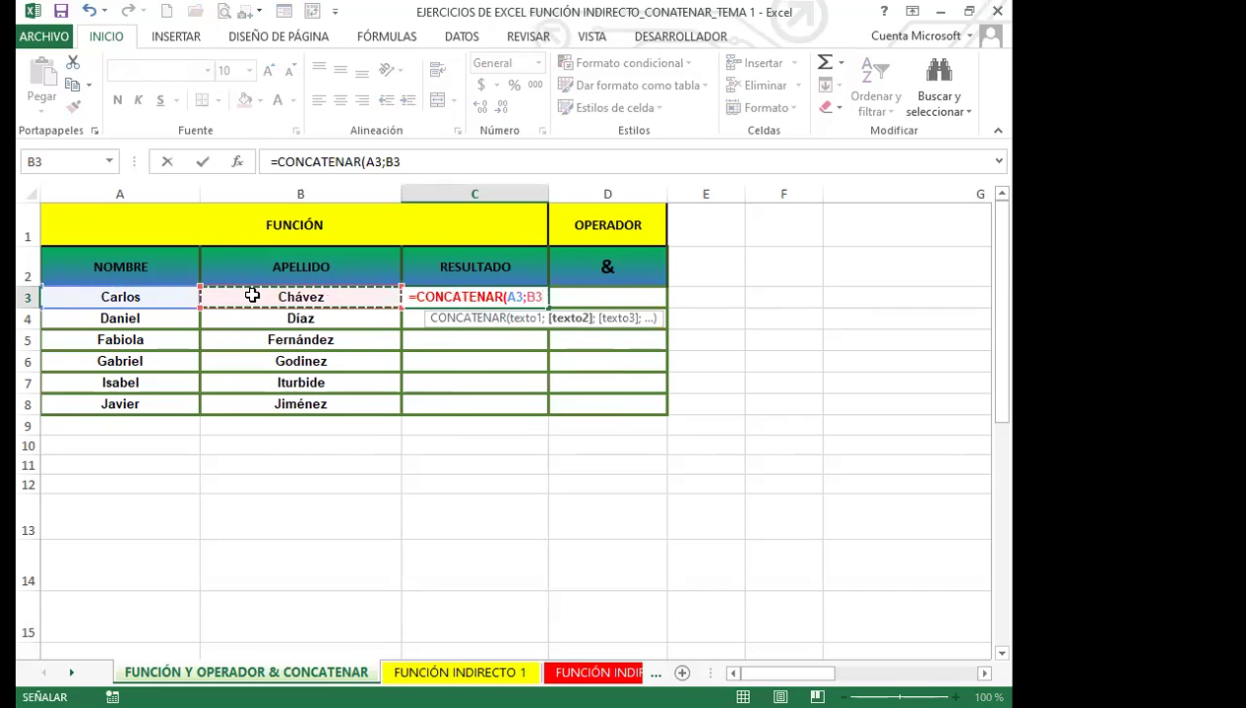
{"action": "key", "text": "Return"}
{"action": "left_click", "coordinate": [406, 293]}
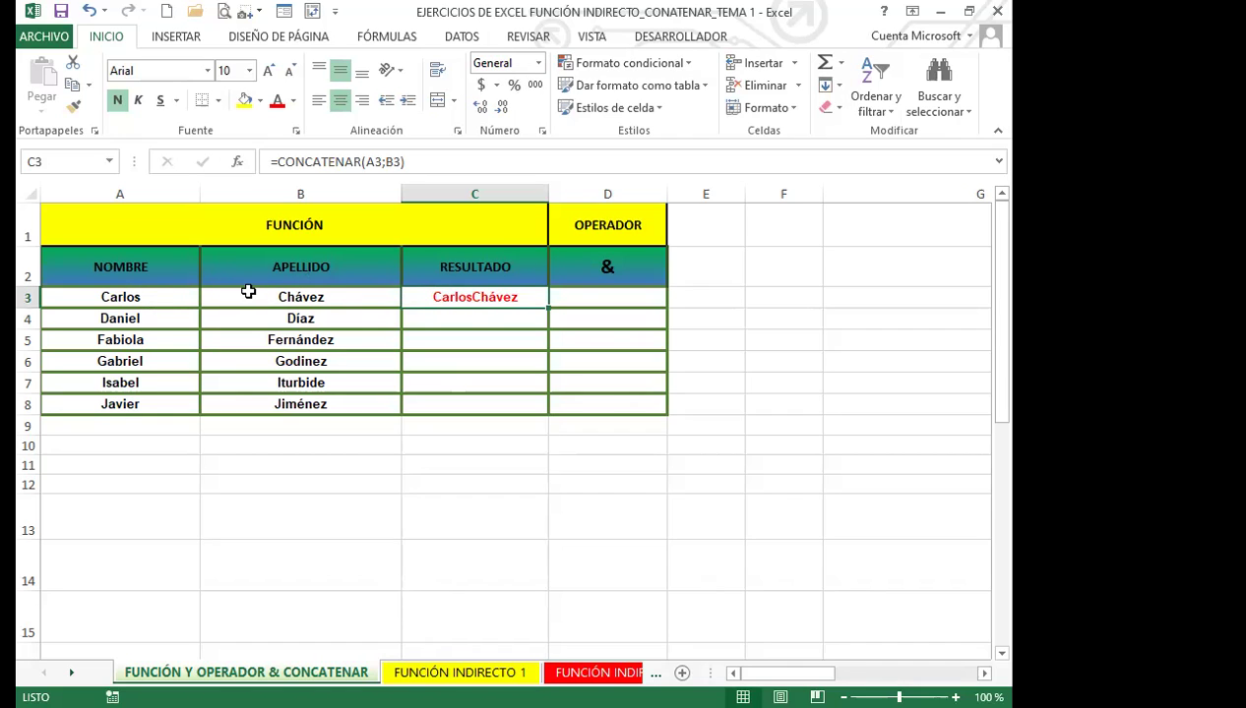
Change C3's formula to =CONCATENAR(A3;" ";B3) so a space separates the names, and fill it down to C8
{"action": "double_click", "coordinate": [478, 299]}
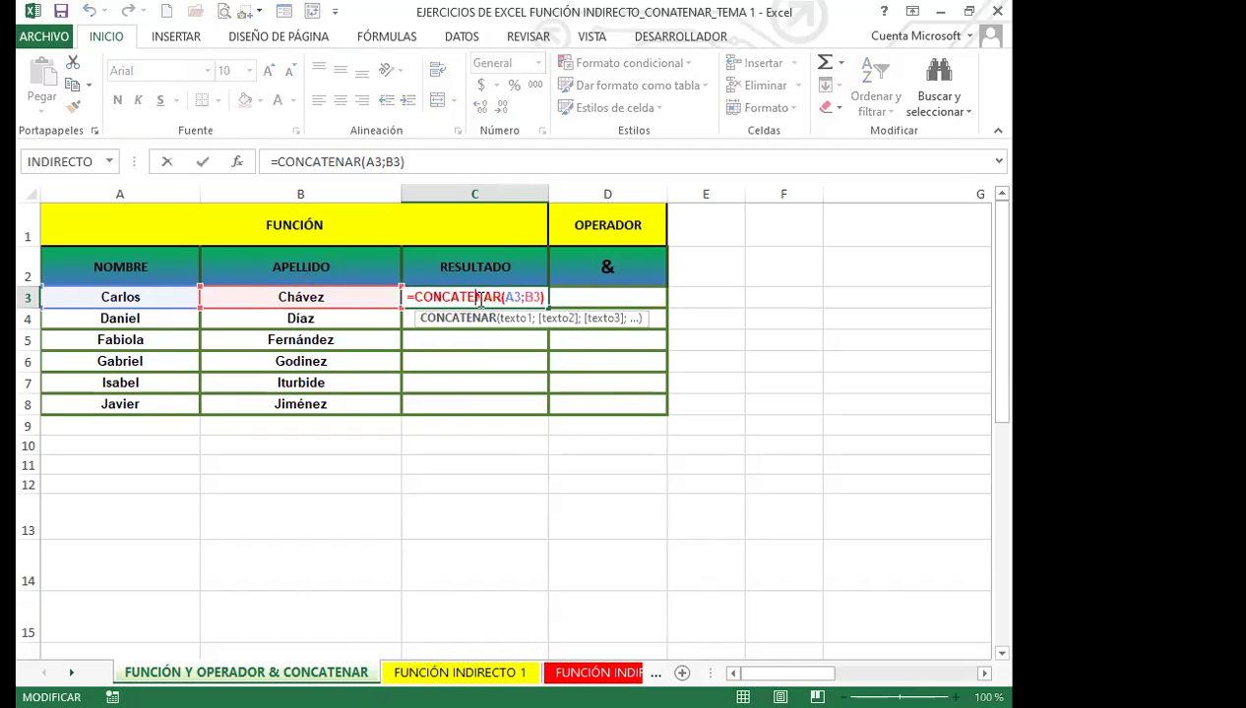
{"action": "left_click", "coordinate": [416, 158]}
{"action": "key", "text": "Left"}
{"action": "key", "text": "Left"}
{"action": "key", "text": "Left"}
{"action": "type", "text": "\""}
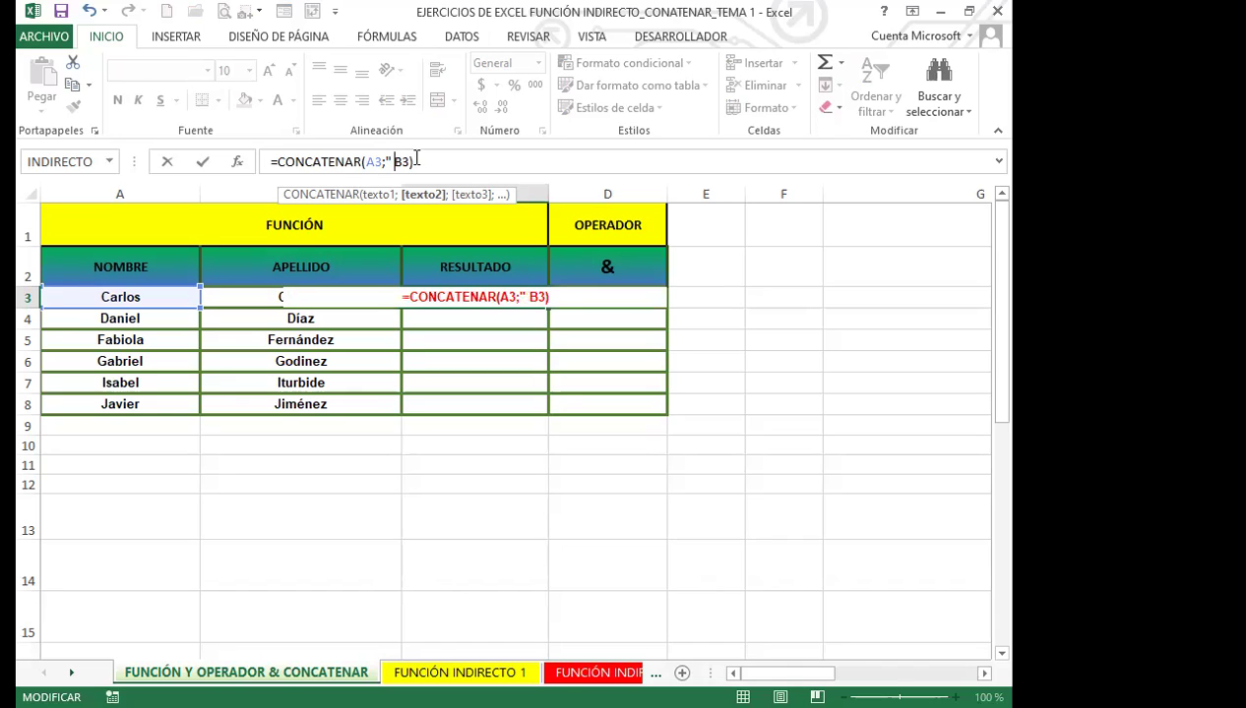
{"action": "type", "text": "\""}
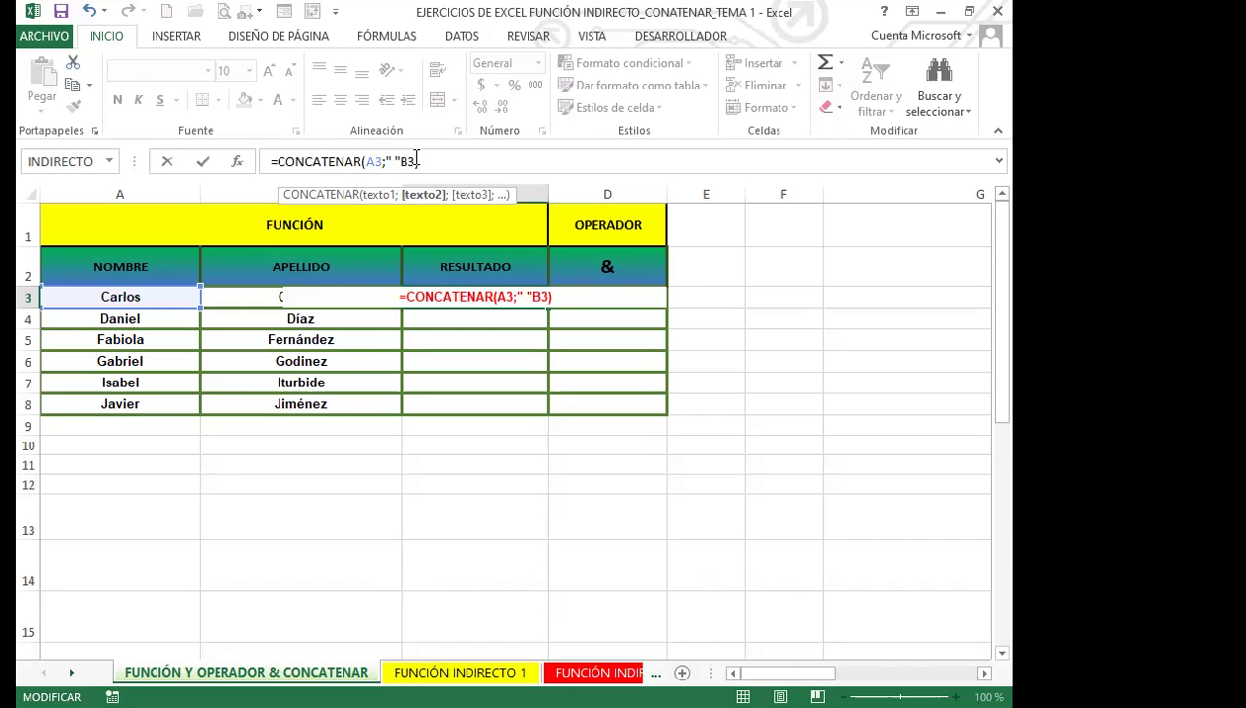
{"action": "type", "text": ";"}
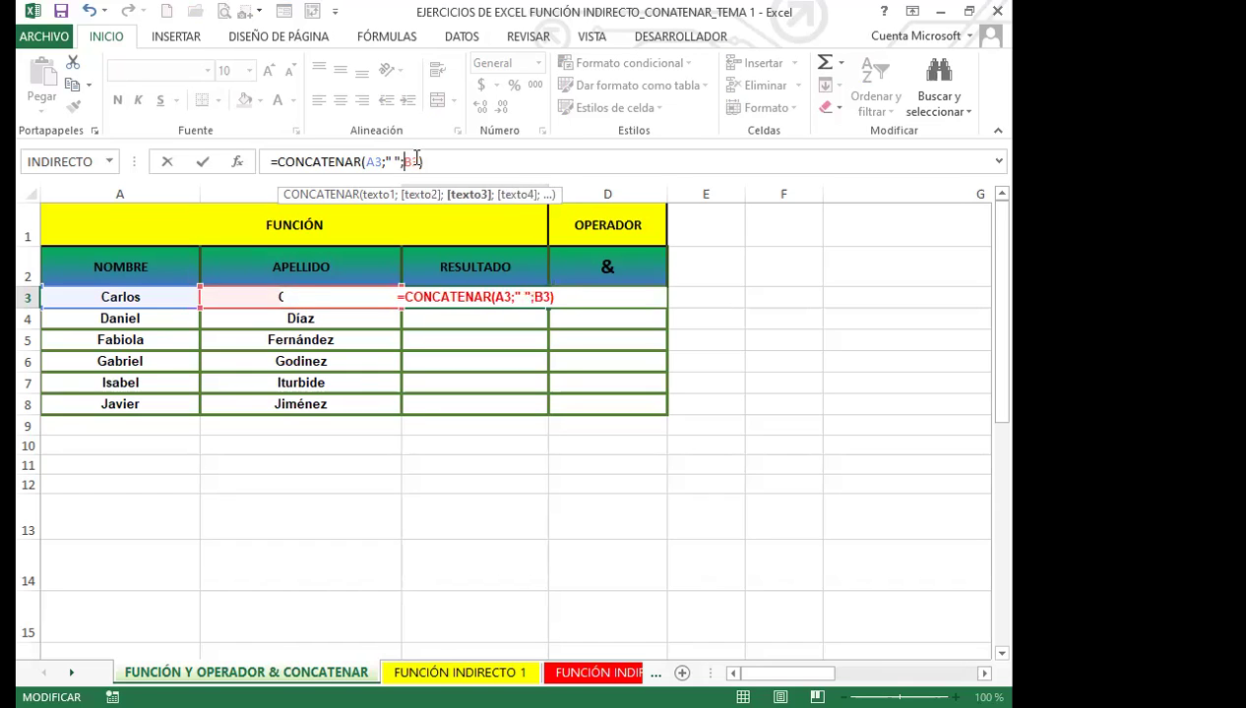
{"action": "key", "text": "Return"}
{"action": "left_click", "coordinate": [490, 305]}
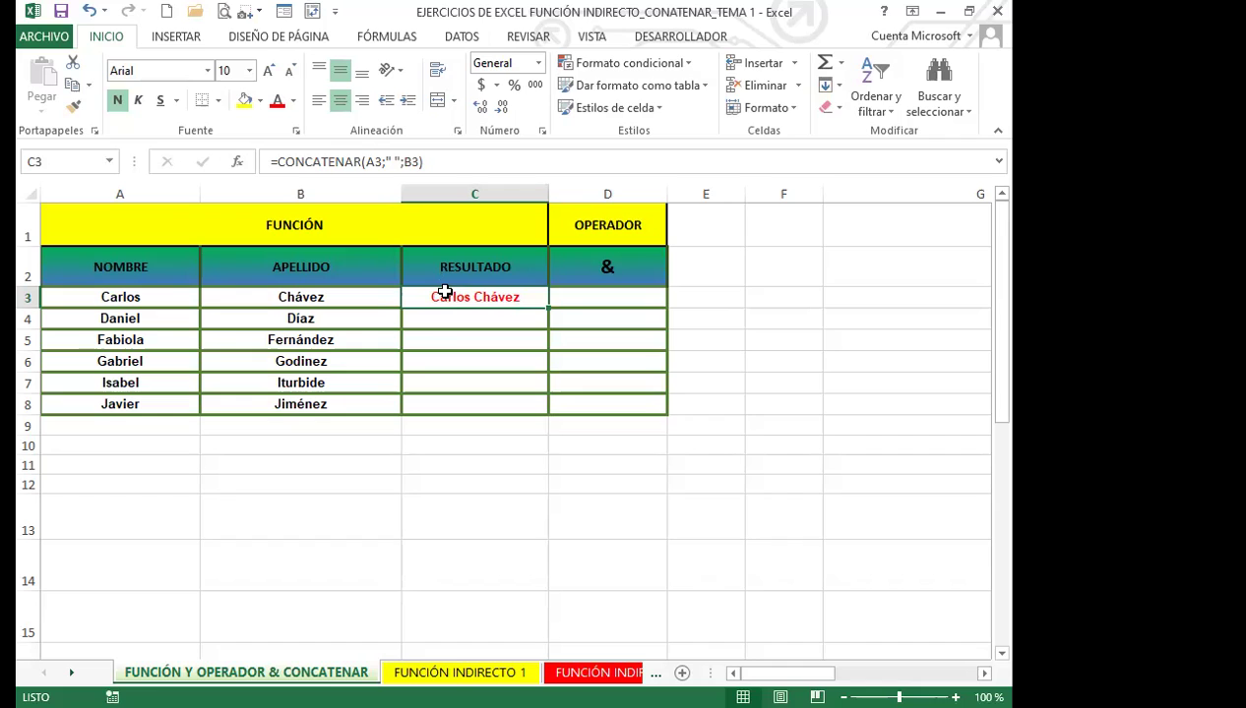
{"action": "left_click_drag", "start_coordinate": [548, 308], "coordinate": [551, 406]}
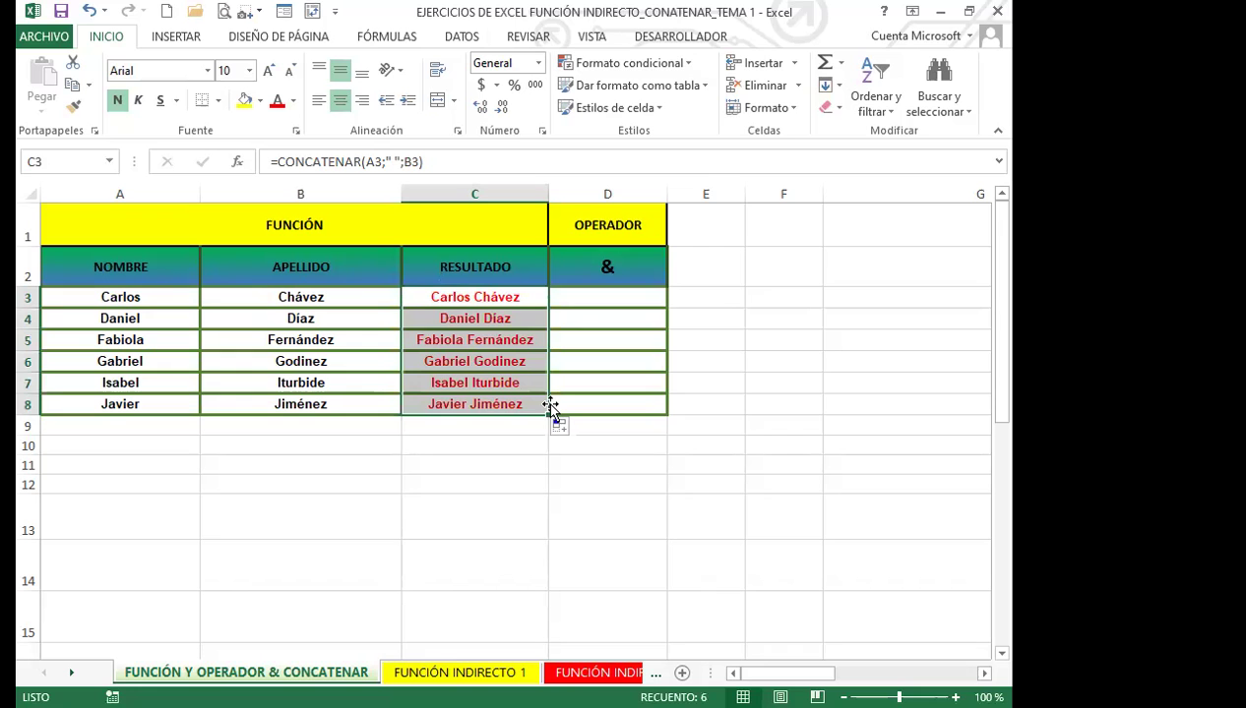
Examine the table of reference operators and their meanings in columns H to J, rows 13 to 17
{"action": "left_click_drag", "start_coordinate": [759, 673], "coordinate": [947, 673]}
{"action": "scroll", "coordinate": [807, 510], "scroll_direction": "down", "scroll_amount": 2}
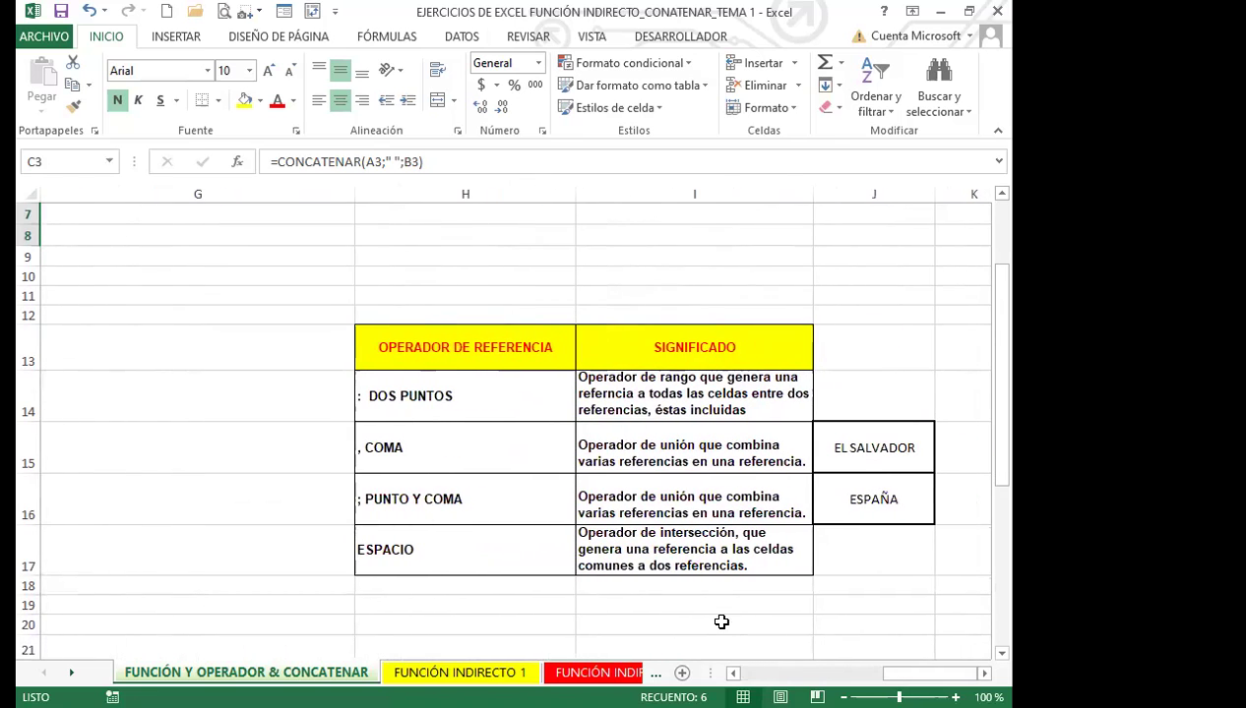
{"action": "left_click", "coordinate": [721, 622]}
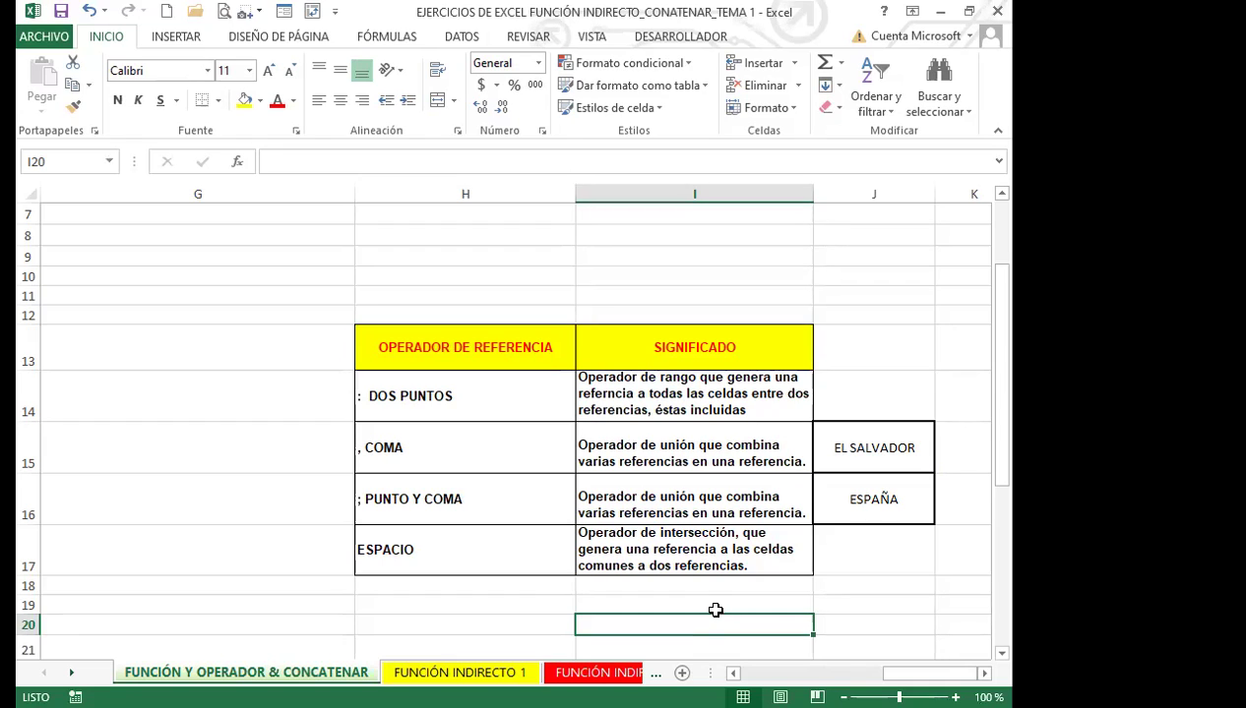
Enter the formula =A3&B3 in cell D3 to join the first name and surname with the & operator
{"action": "left_click_drag", "start_coordinate": [930, 673], "coordinate": [813, 673]}
{"action": "scroll", "coordinate": [353, 453], "scroll_direction": "up", "scroll_amount": 2}
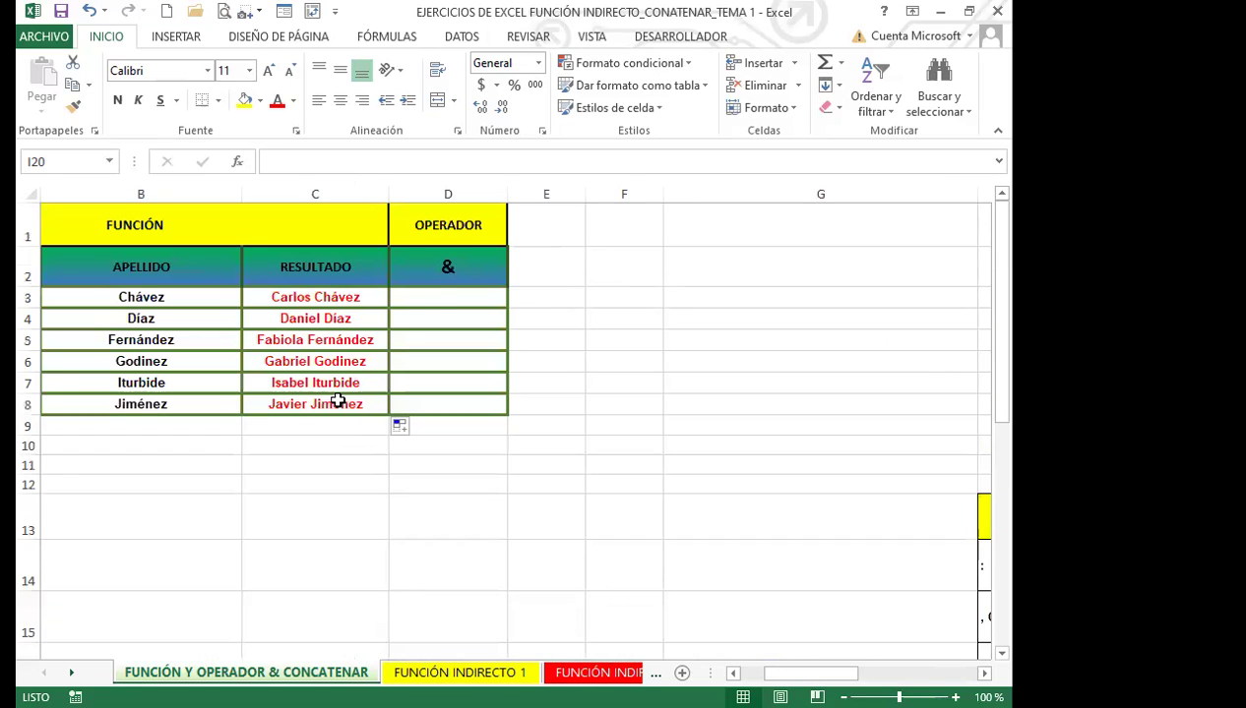
{"action": "left_click", "coordinate": [433, 297]}
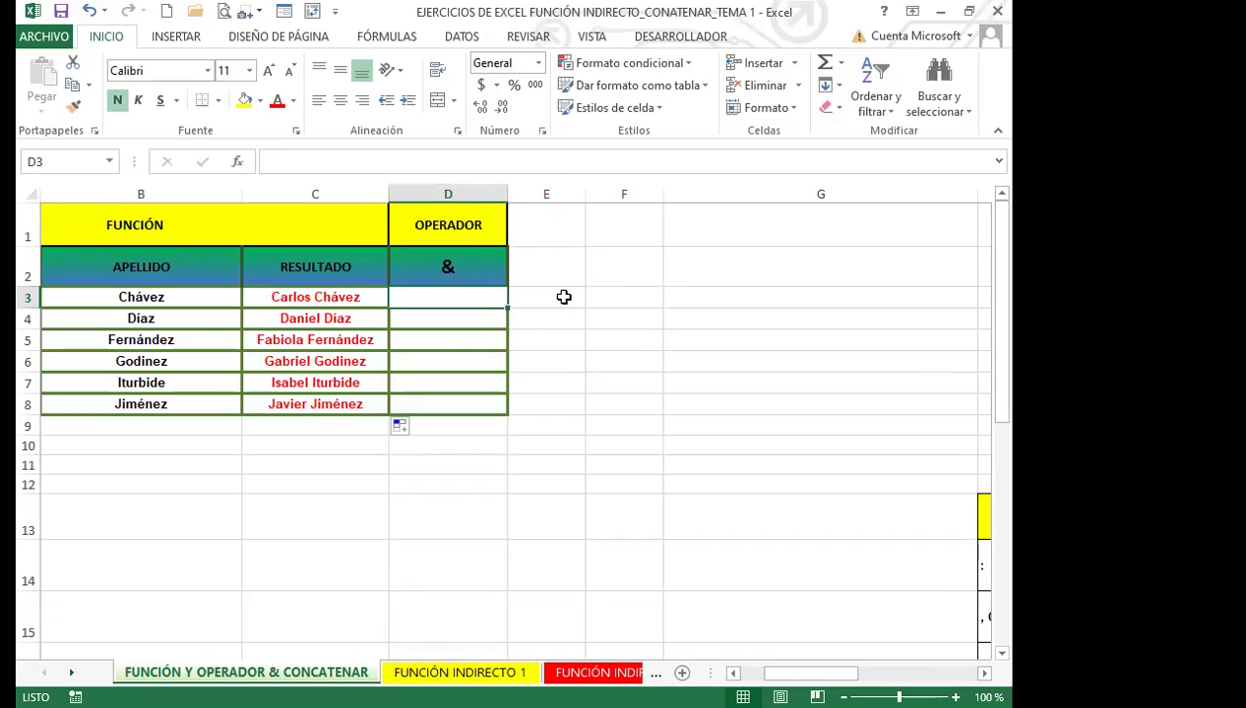
{"action": "type", "text": "="}
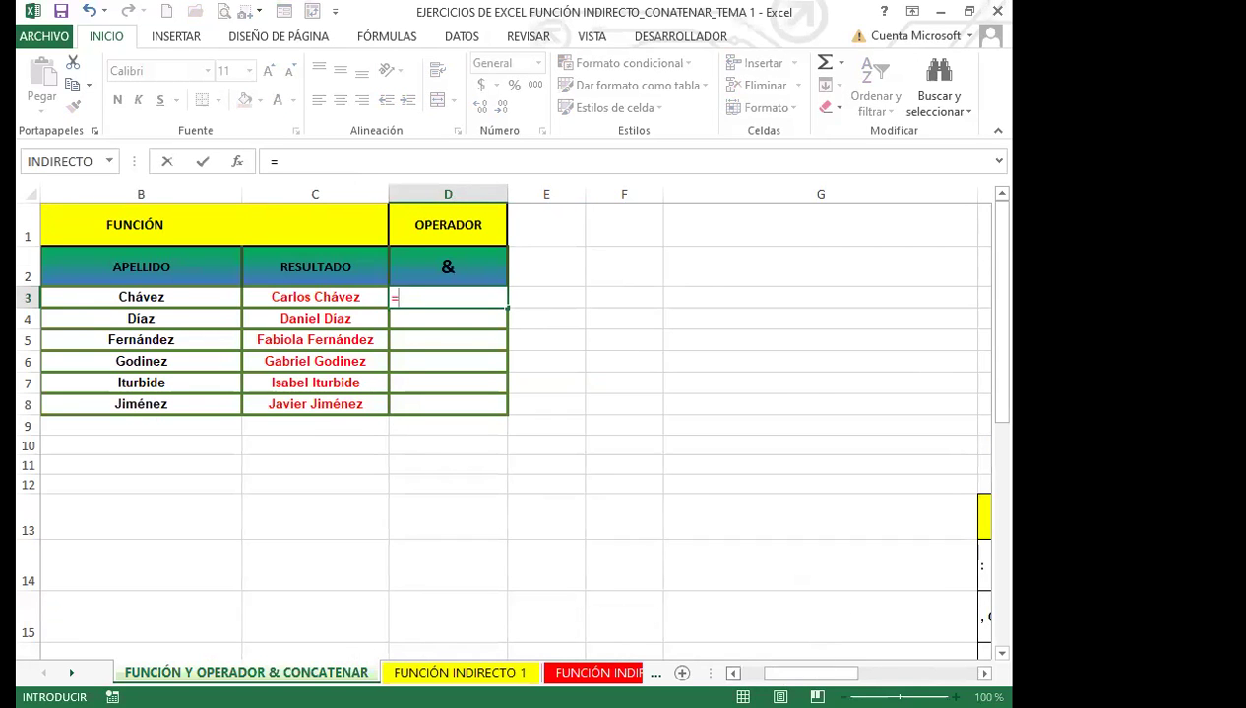
{"action": "left_click", "coordinate": [732, 673]}
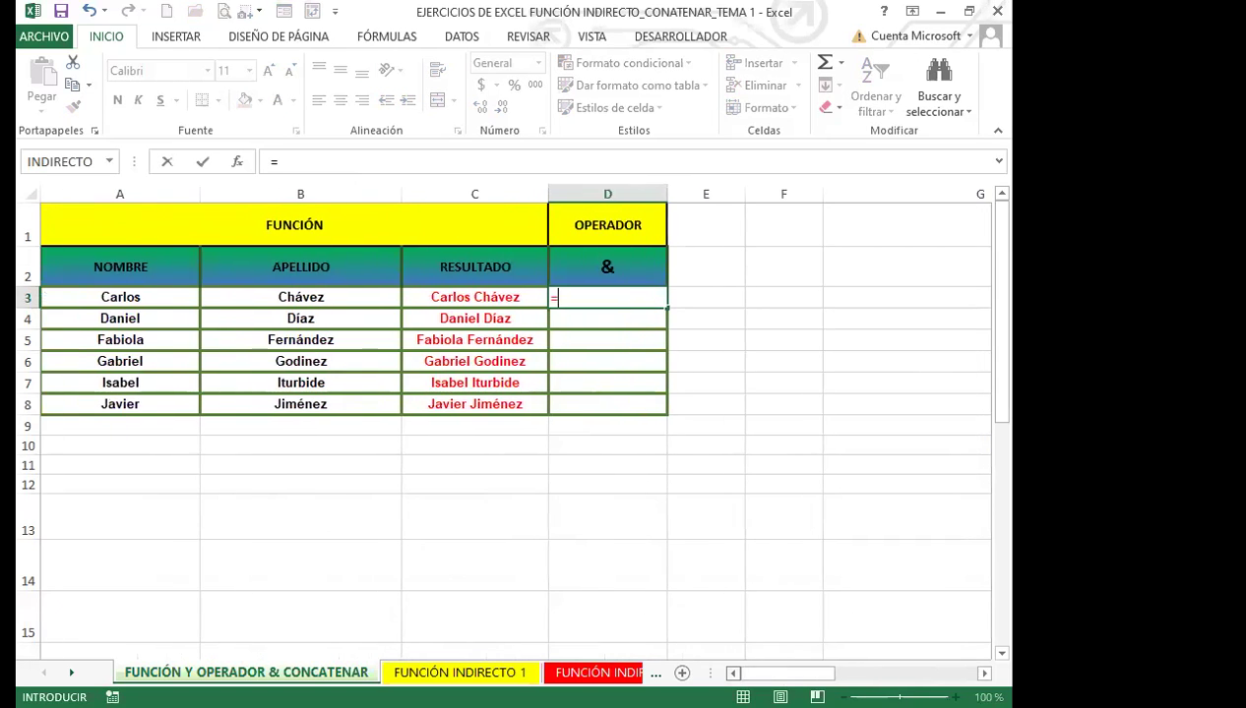
{"action": "left_click", "coordinate": [129, 298]}
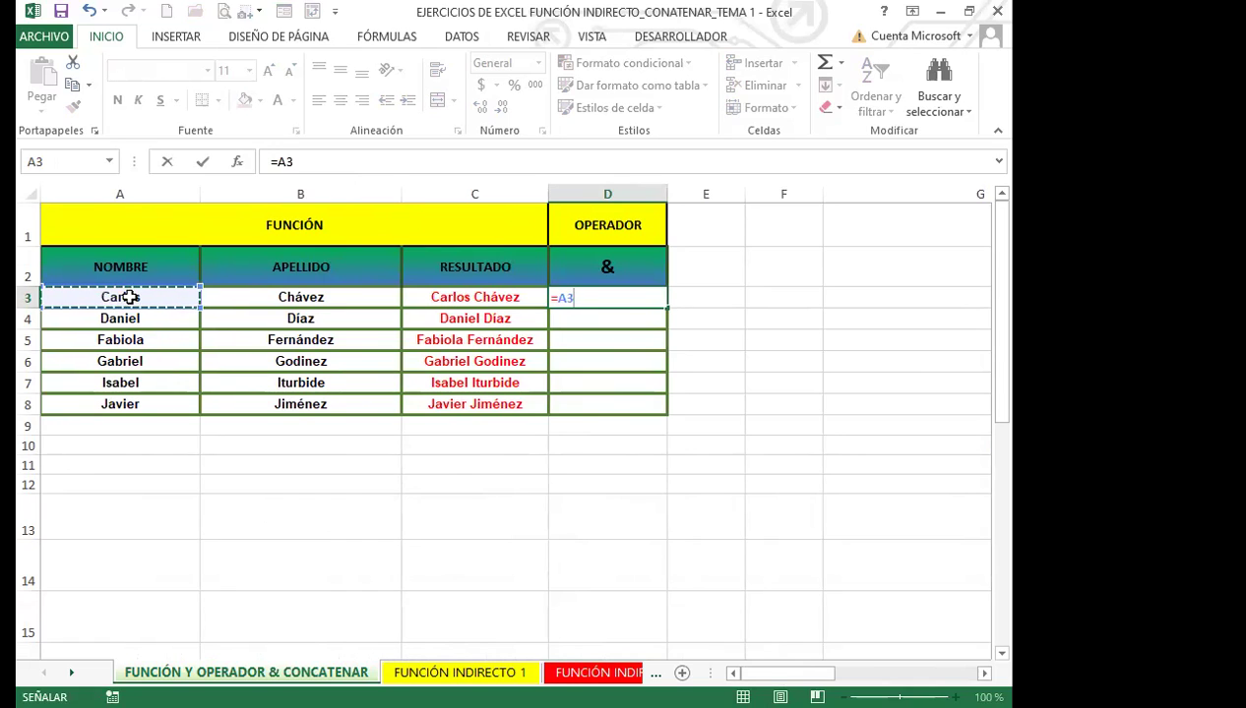
{"action": "type", "text": "&"}
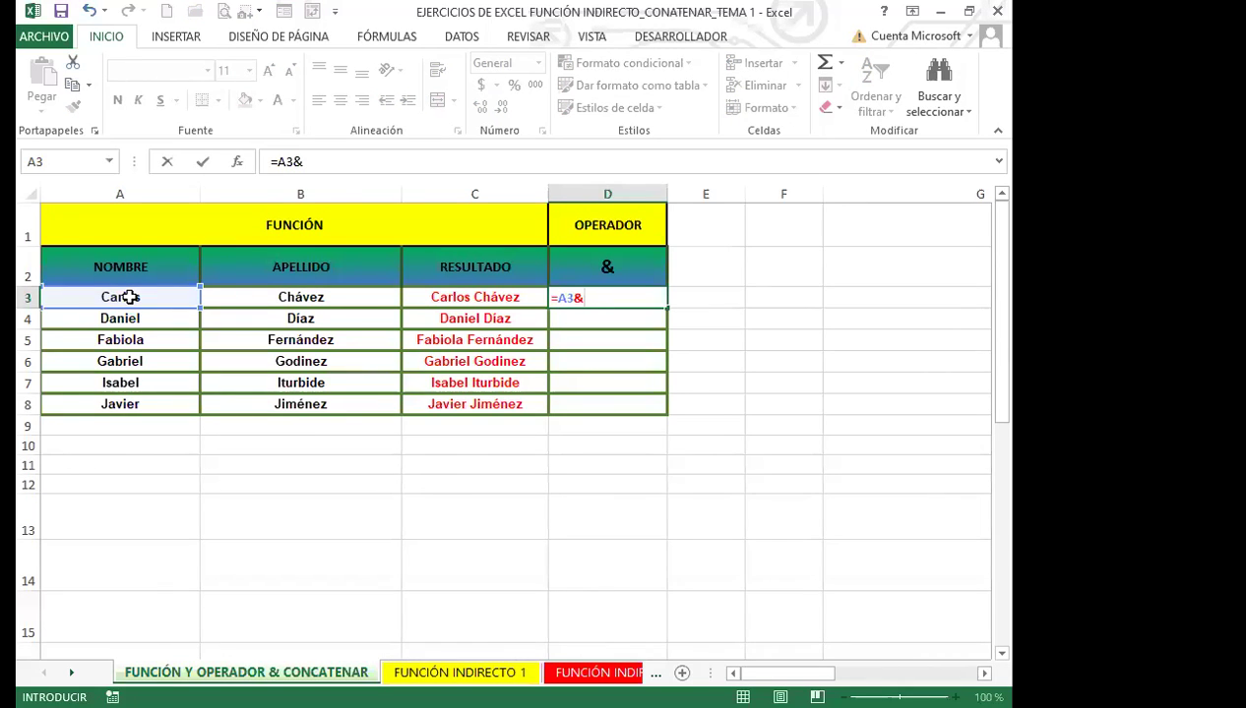
{"action": "left_click", "coordinate": [285, 295]}
{"action": "key", "text": "Return"}
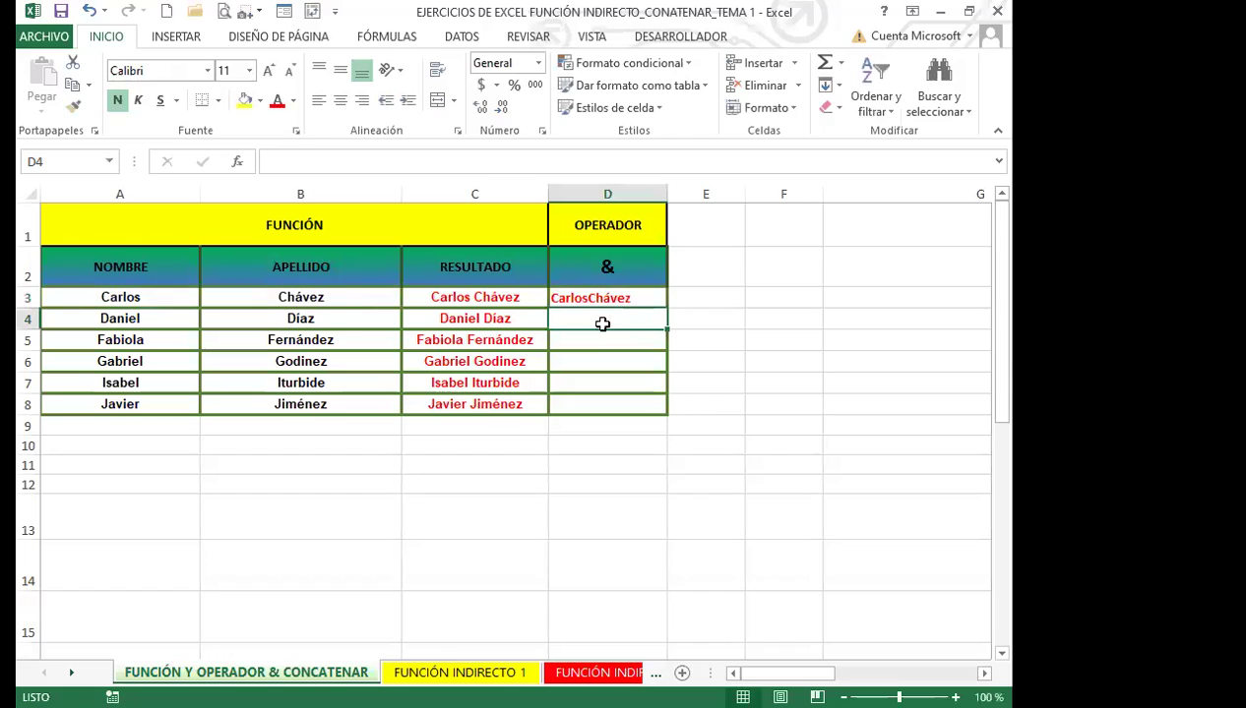
{"action": "left_click", "coordinate": [612, 295]}
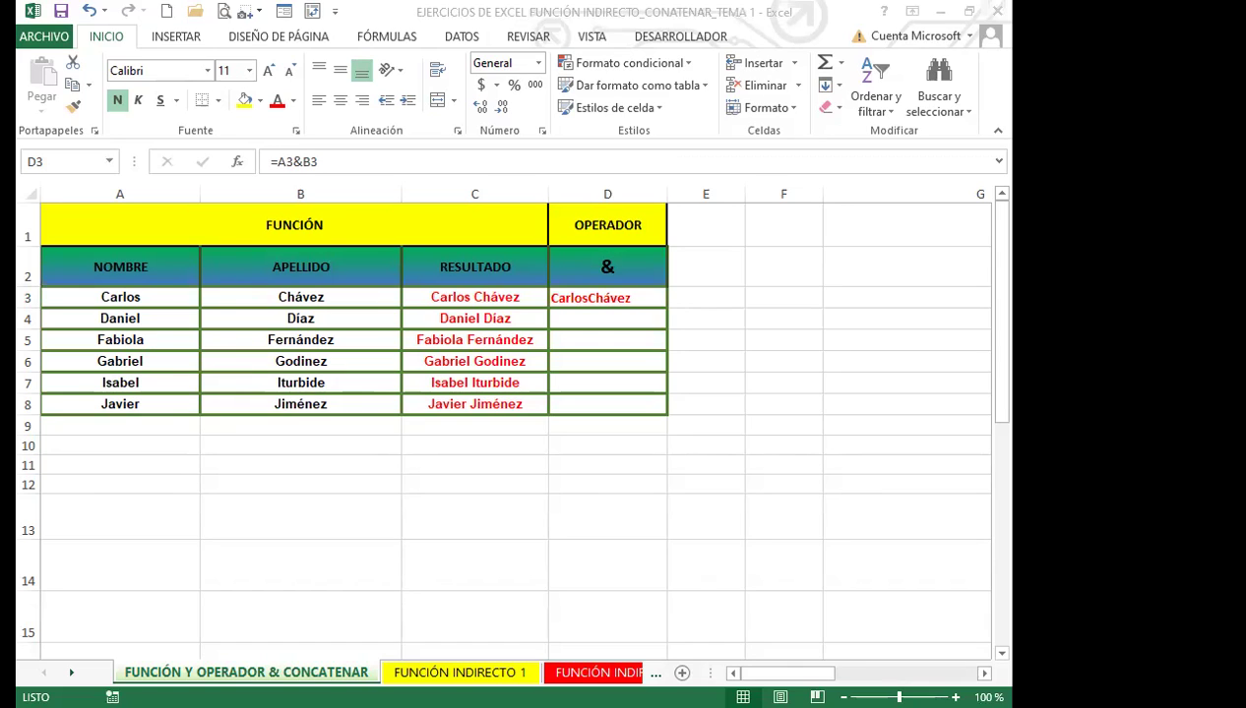
Try to add a separator to D3's formula by changing it to =A3, ,&B3
{"action": "left_click", "coordinate": [282, 145]}
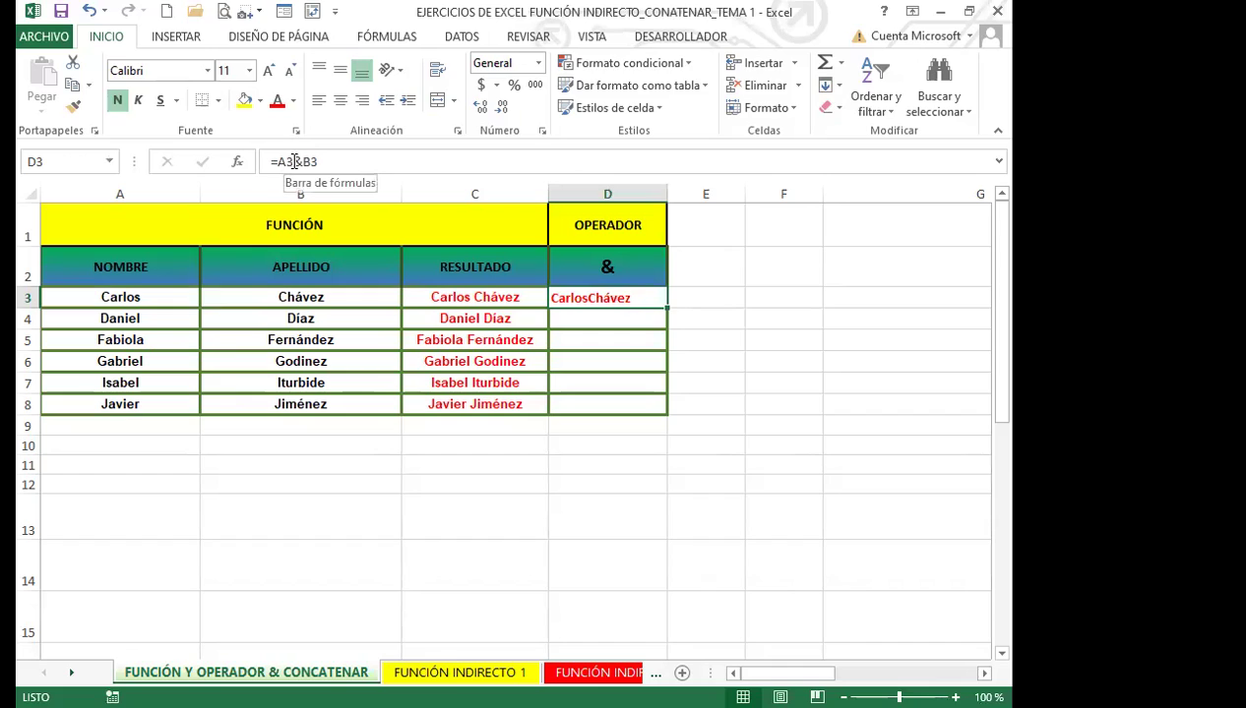
{"action": "left_click", "coordinate": [295, 161]}
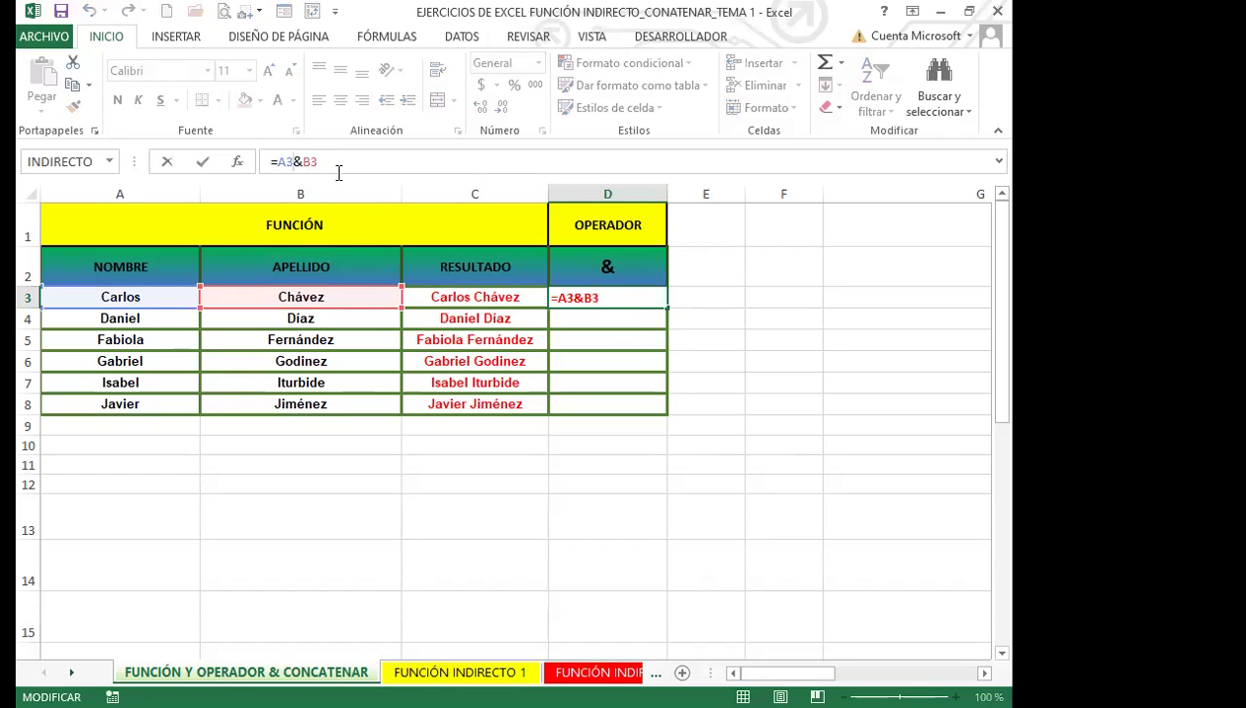
{"action": "type", "text": ","}
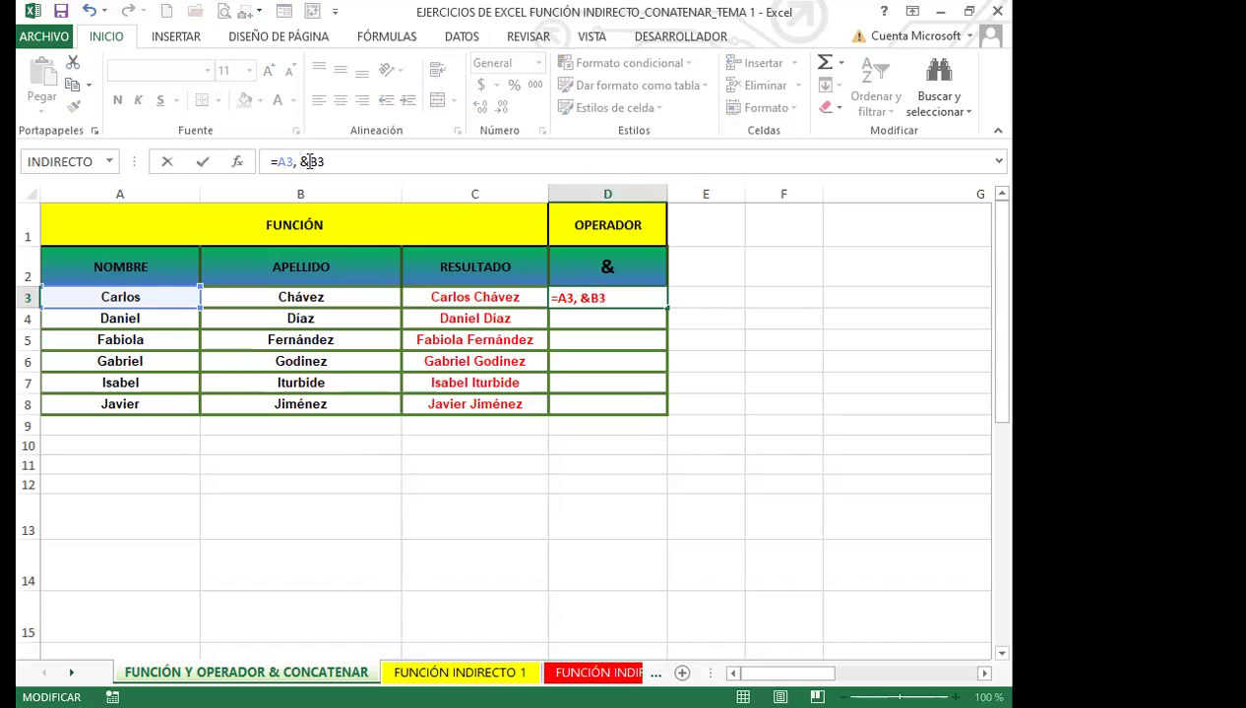
{"action": "type", "text": " ,"}
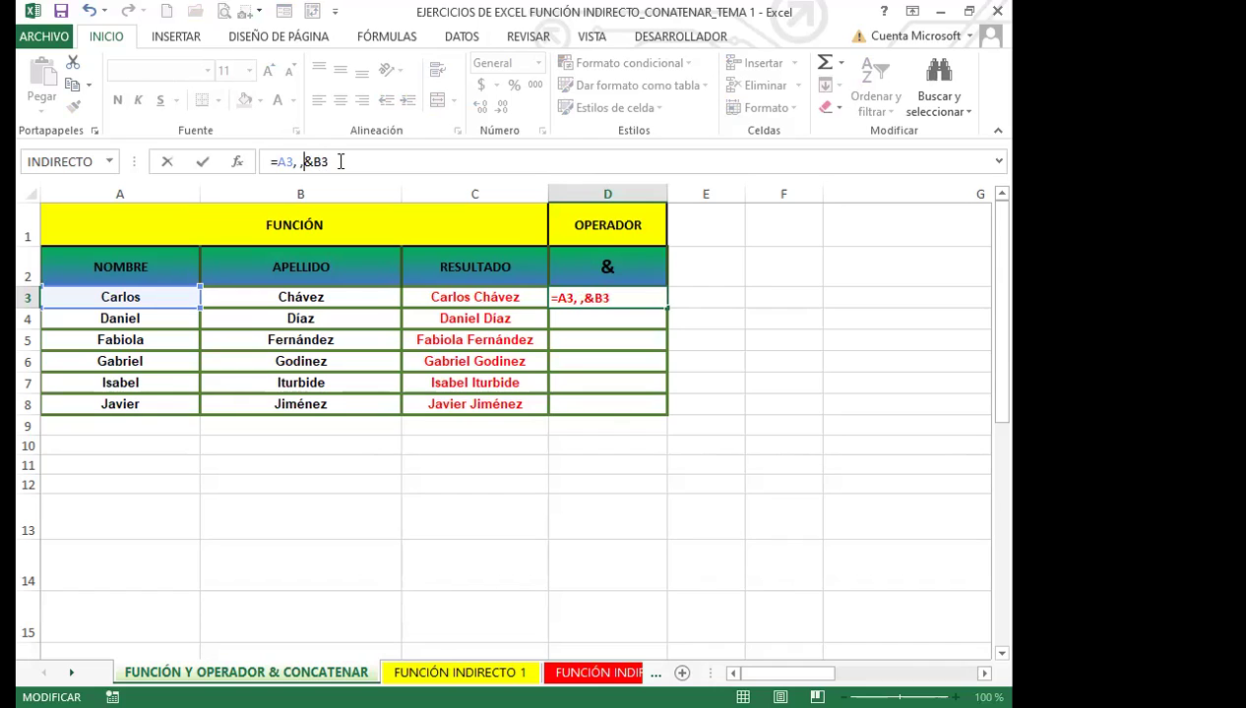
{"action": "key", "text": "Return"}
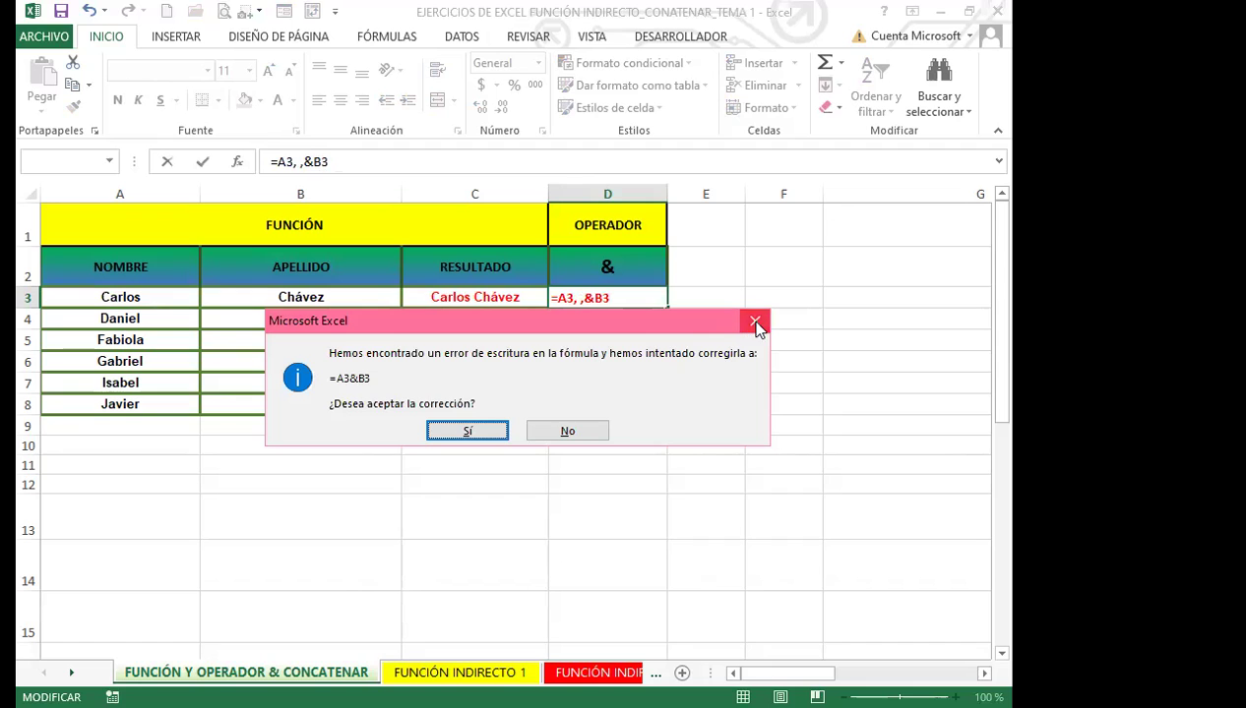
{"action": "key", "text": "Escape"}
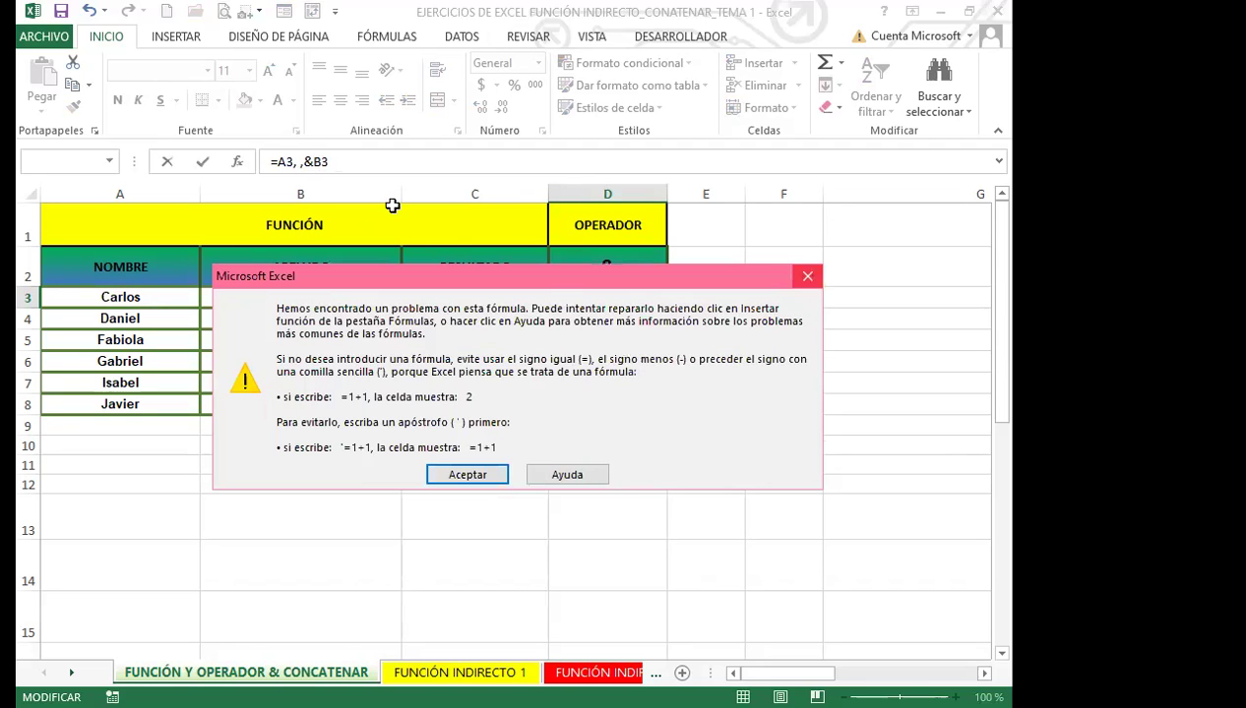
{"action": "key", "text": "Escape"}
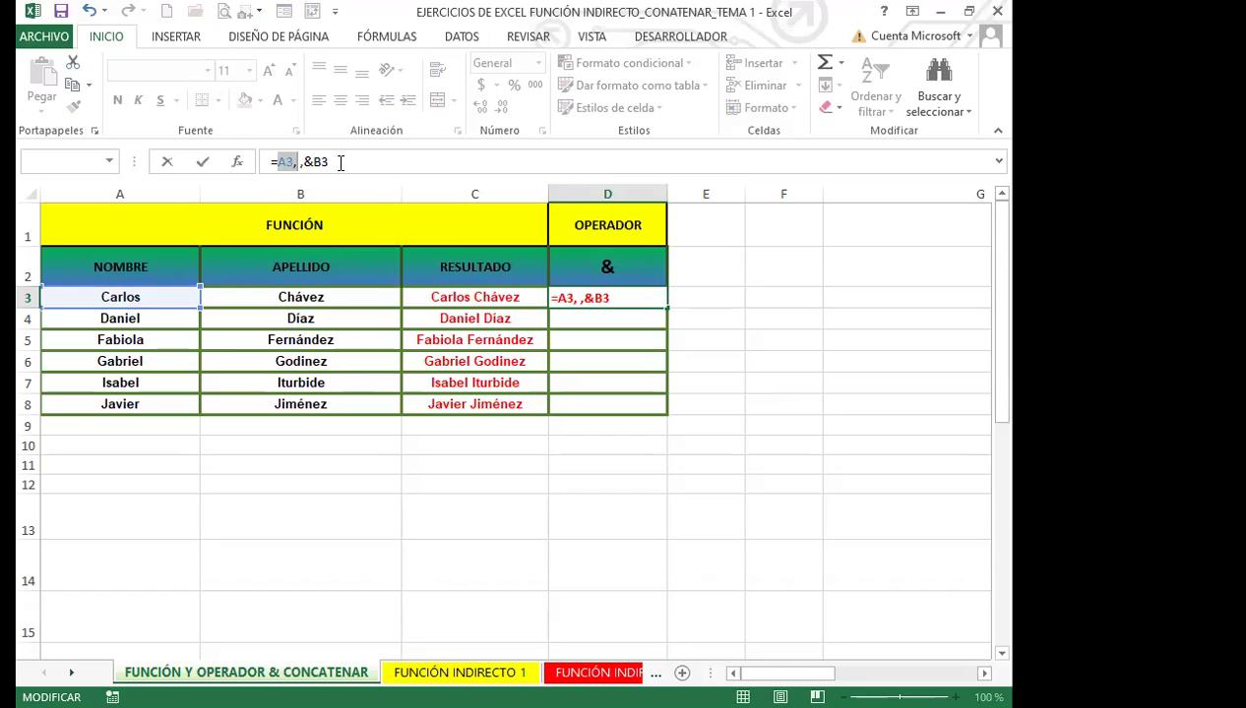
Clear the whole formula from cell D3
{"action": "left_click", "coordinate": [340, 162]}
{"action": "key", "text": "BackSpace"}
{"action": "key", "text": "BackSpace"}
{"action": "key", "text": "BackSpace"}
{"action": "key", "text": "BackSpace"}
{"action": "key", "text": "BackSpace"}
{"action": "key", "text": "BackSpace"}
{"action": "key", "text": "Escape"}
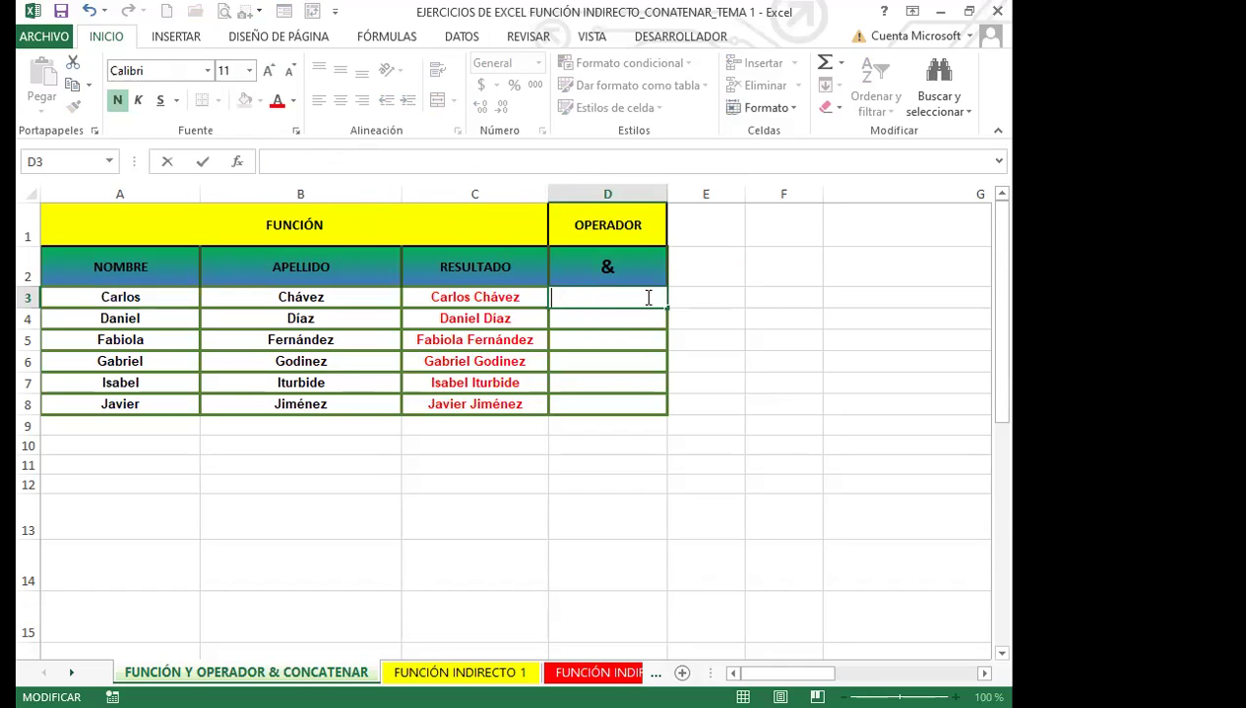
Undo the clearing of cell D3 to restore its formula =A3&B3
{"action": "left_click", "coordinate": [599, 324]}
{"action": "left_click", "coordinate": [603, 295]}
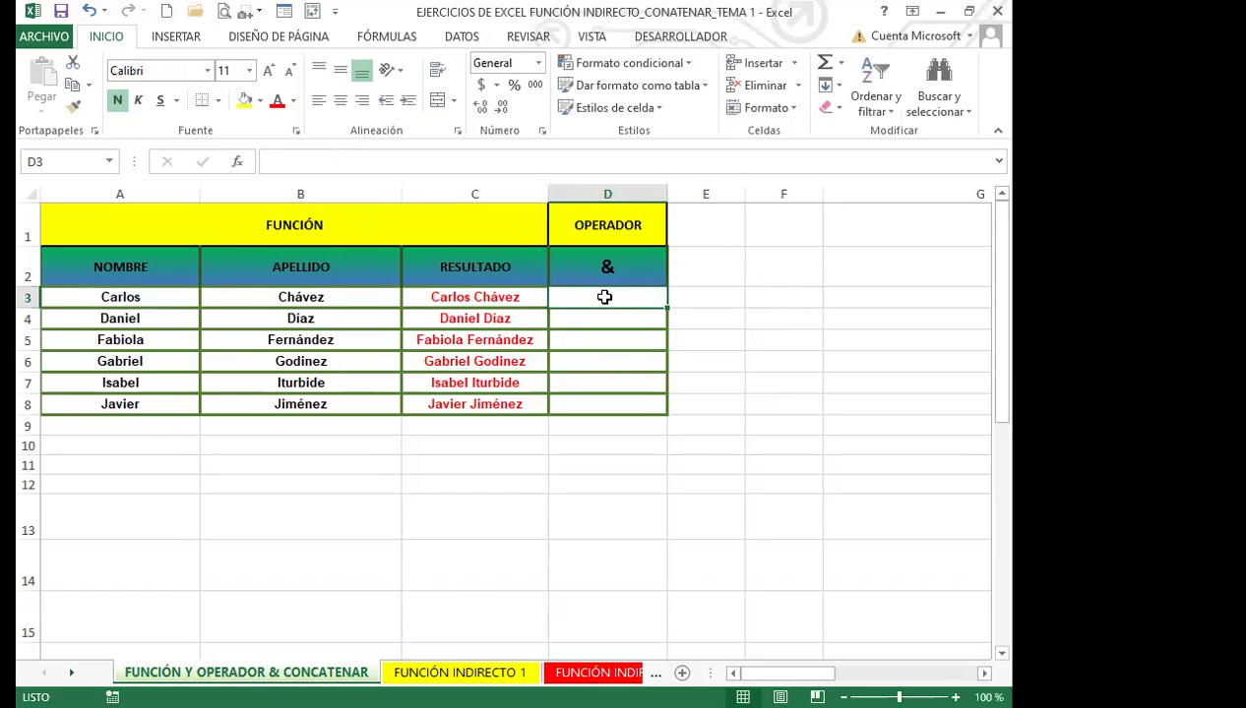
{"action": "key", "text": "ctrl+z"}
{"action": "left_click", "coordinate": [329, 164]}
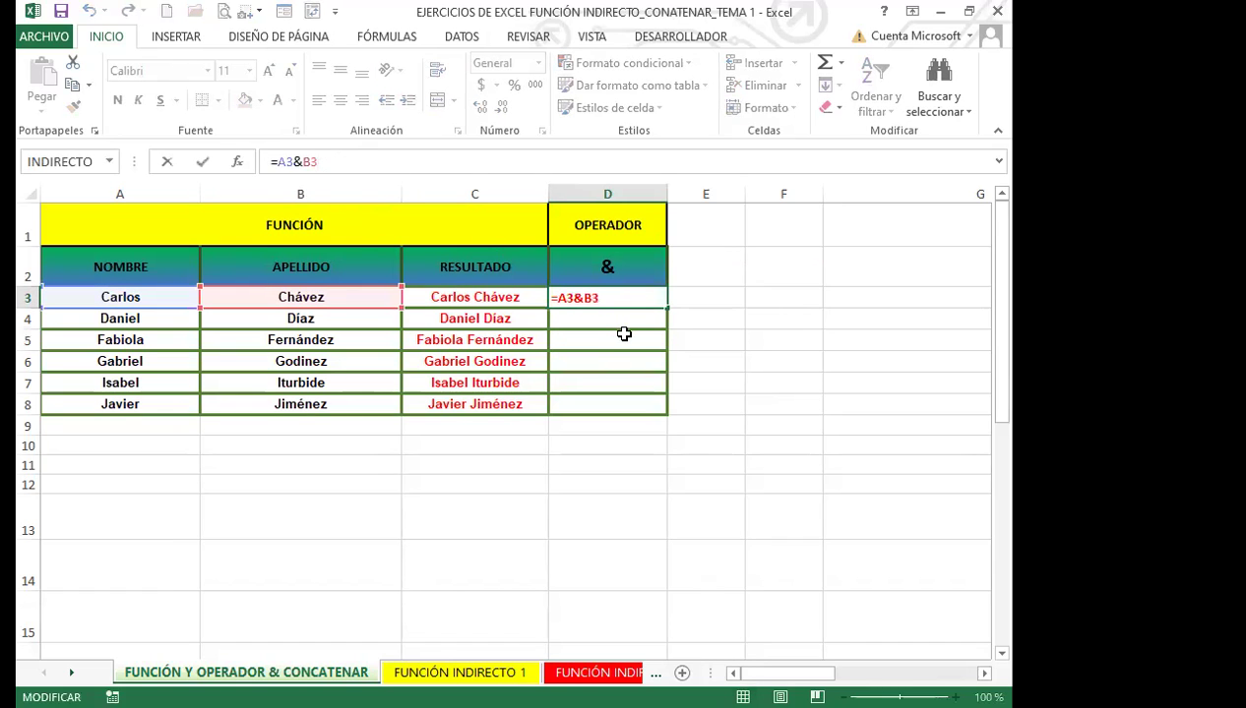
{"action": "key", "text": "Return"}
{"action": "left_click", "coordinate": [627, 297]}
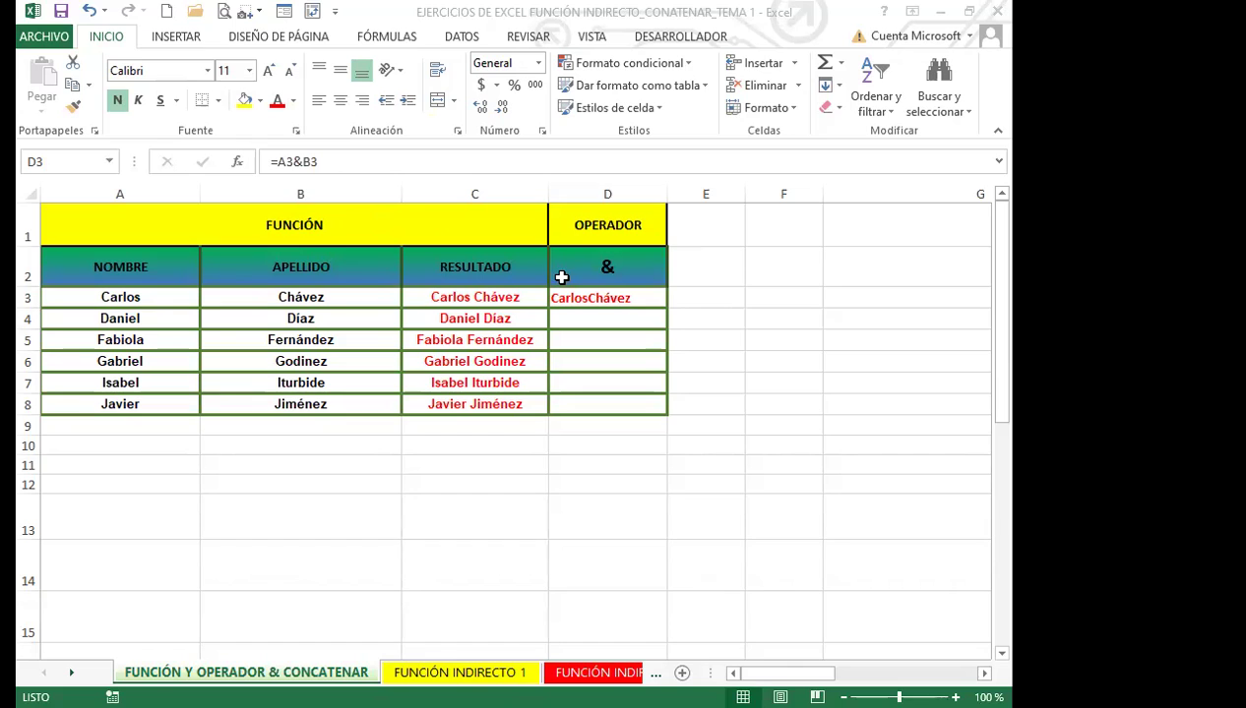
Try to add a separator to D3's formula by changing it to =A3¨ &B3
{"action": "left_click", "coordinate": [299, 162]}
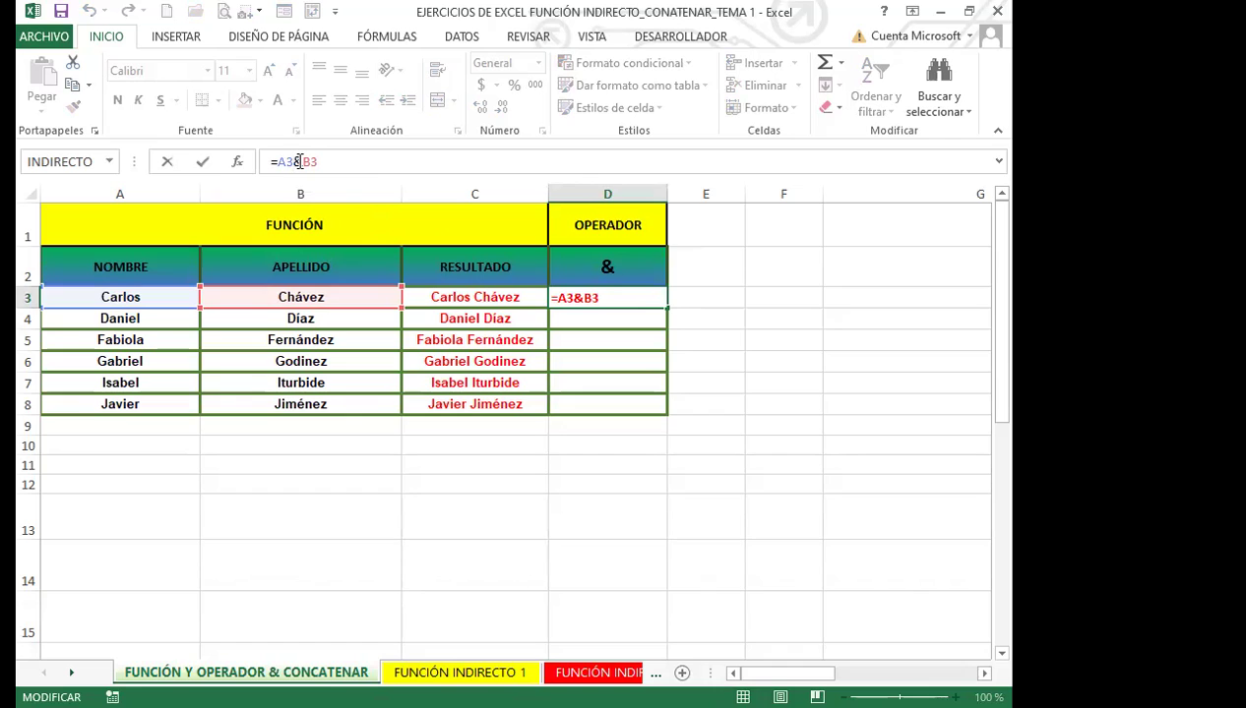
{"action": "type", "text": "["}
{"action": "key", "text": "BackSpace"}
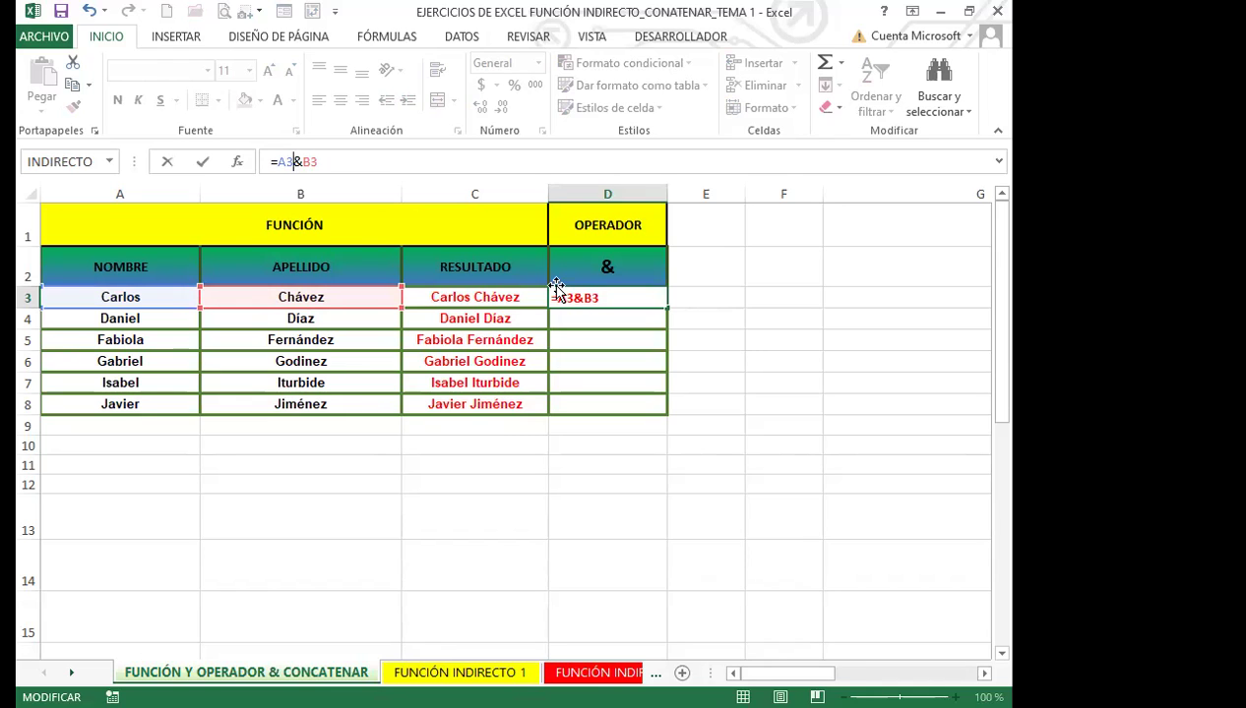
{"action": "type", "text": "^"}
{"action": "key", "text": "BackSpace"}
{"action": "type", "text": "{"}
{"action": "key", "text": "BackSpace"}
{"action": "type", "text": "}"}
{"action": "key", "text": "BackSpace"}
{"action": "type", "text": "\""}
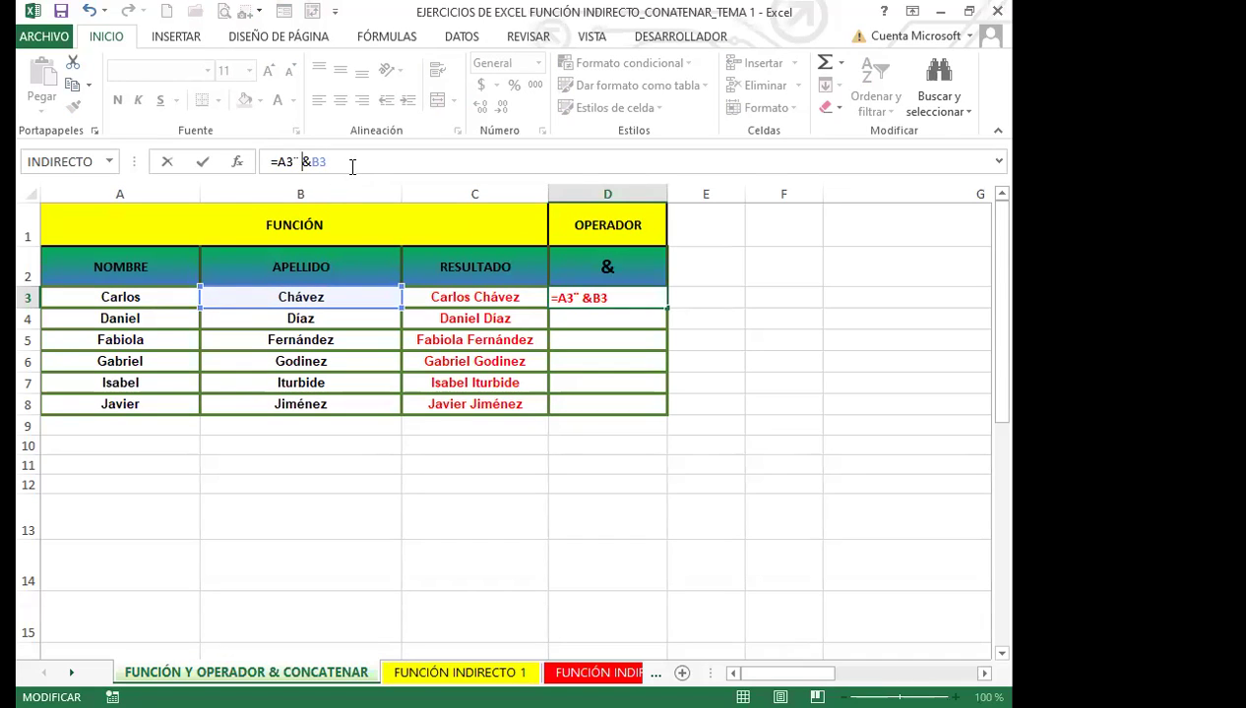
{"action": "key", "text": "Return"}
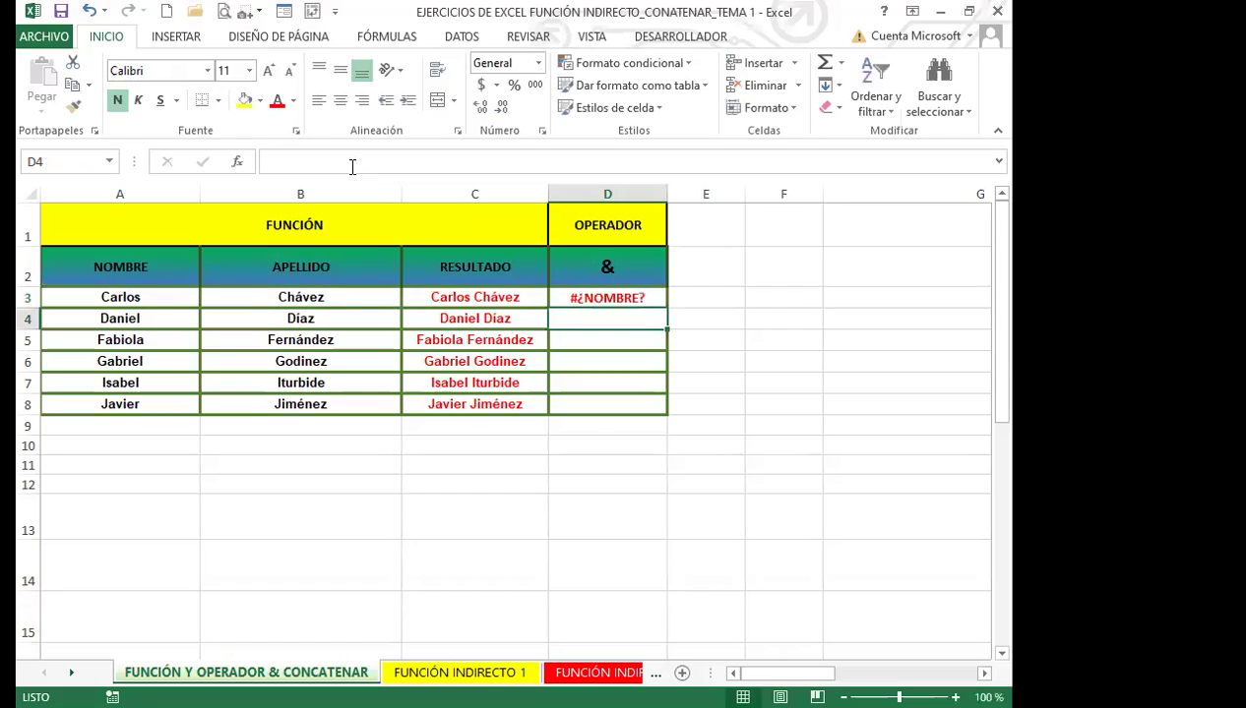
Correct the formula in D3 to =A3&" "&B3 to join first name and surname with a space between them
{"action": "left_click", "coordinate": [617, 297]}
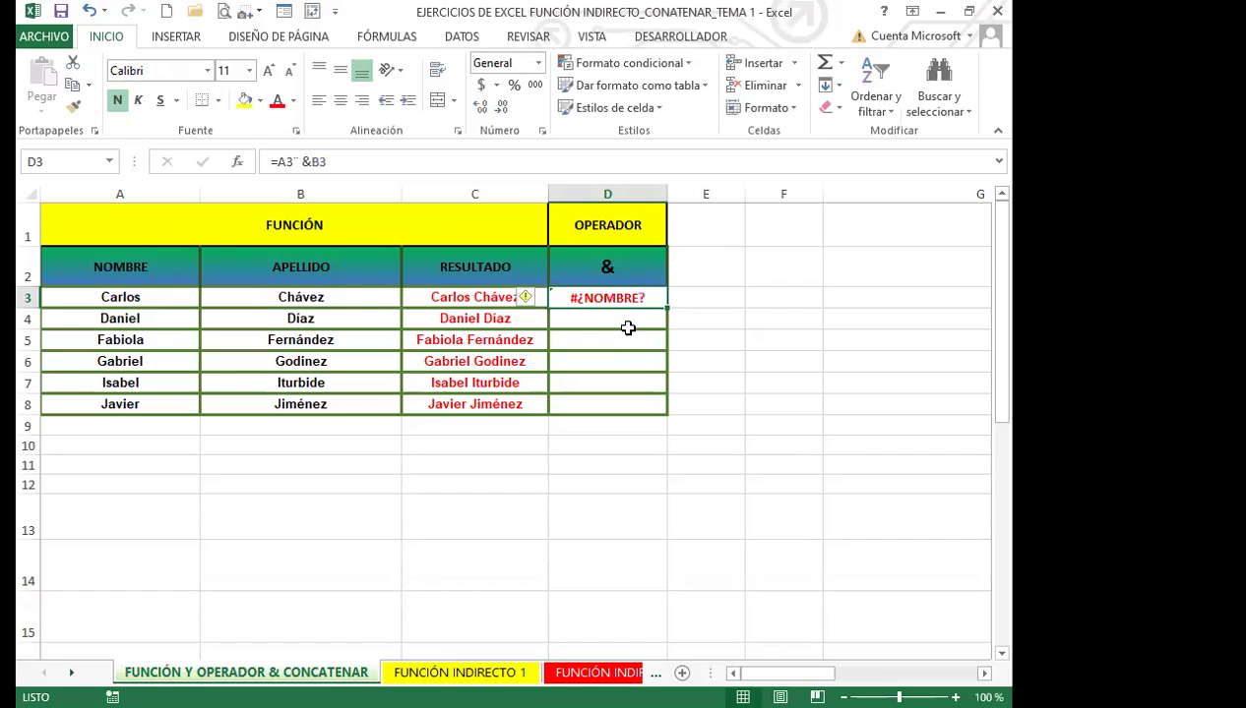
{"action": "left_click", "coordinate": [311, 167]}
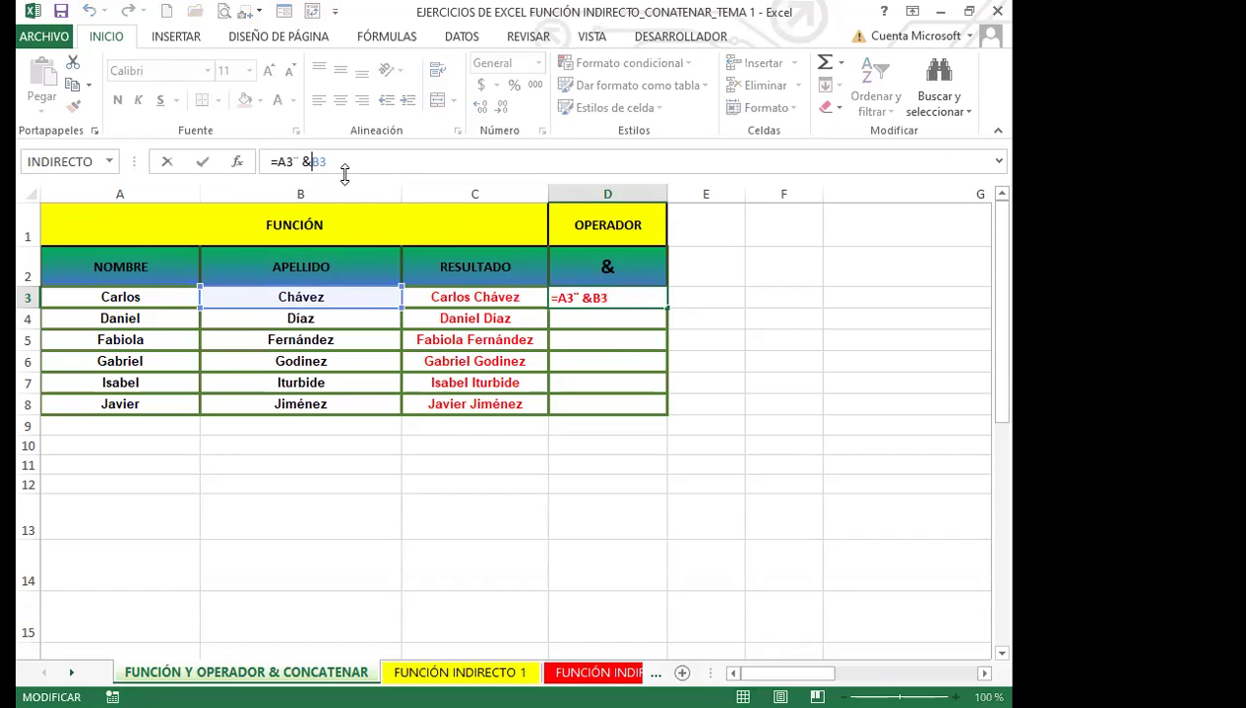
{"action": "key", "text": "BackSpace"}
{"action": "key", "text": "BackSpace"}
{"action": "key", "text": "BackSpace"}
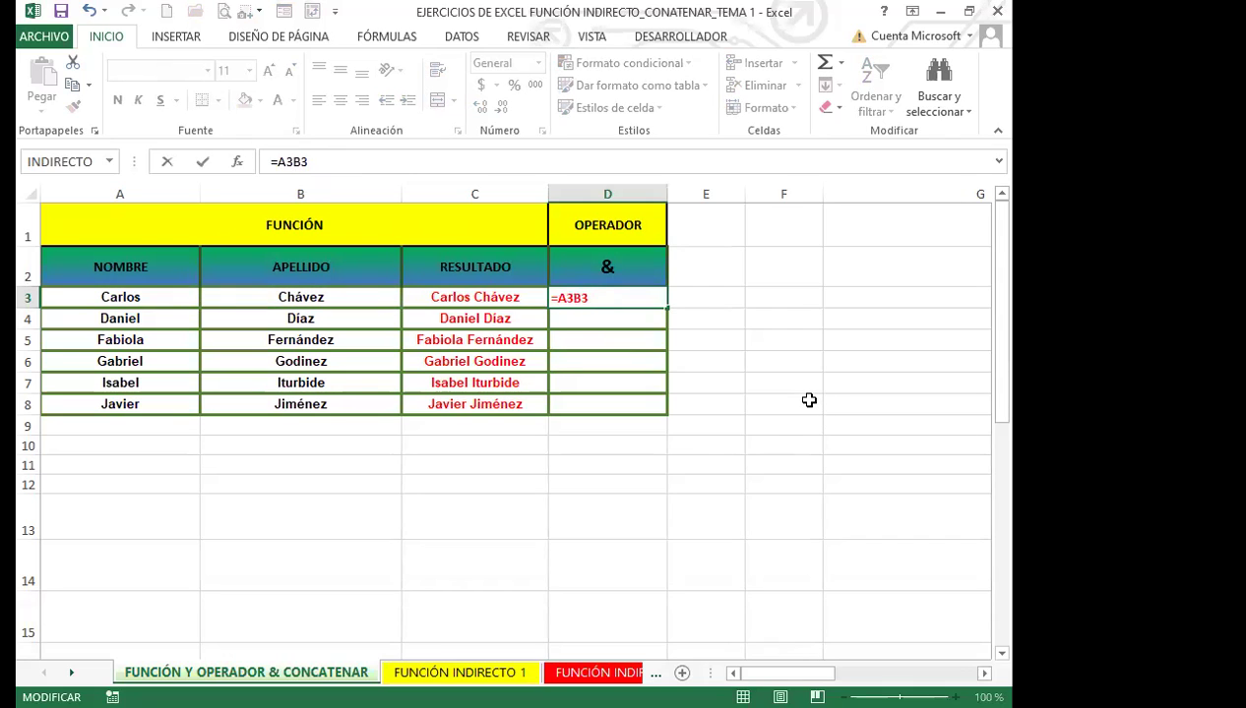
{"action": "type", "text": "&"}
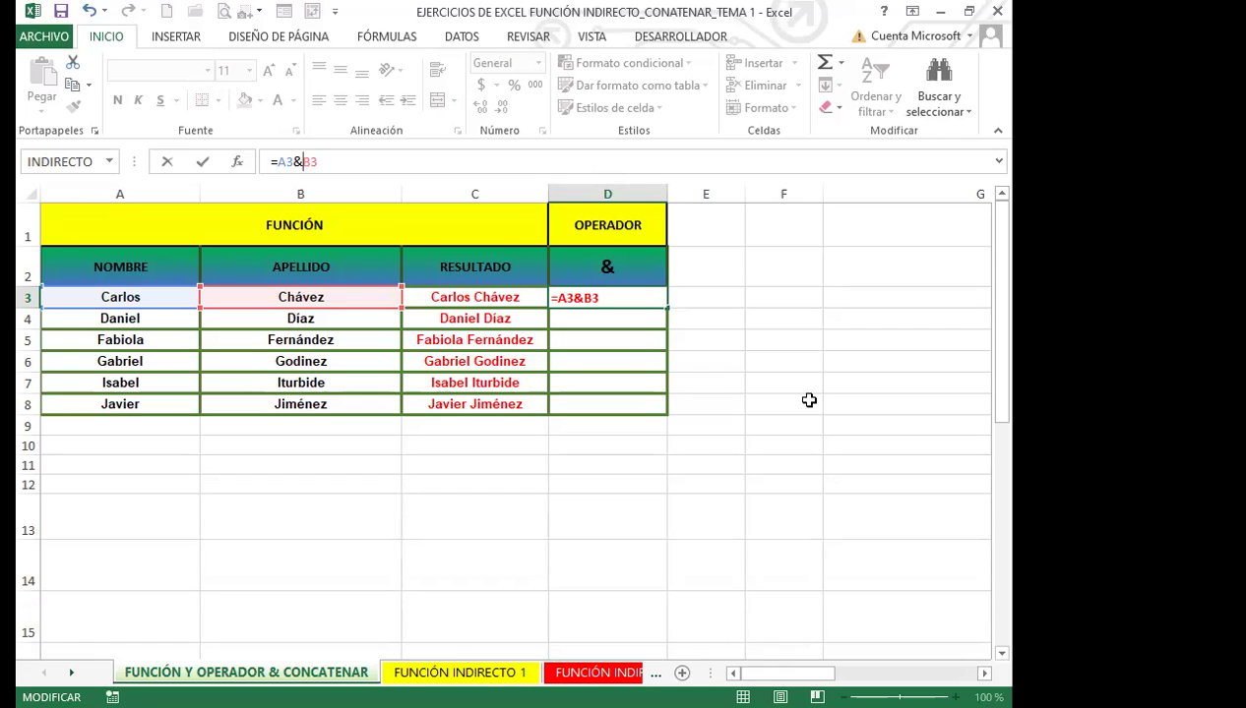
{"action": "type", "text": "\""}
{"action": "key", "text": "BackSpace"}
{"action": "key", "text": "BackSpace"}
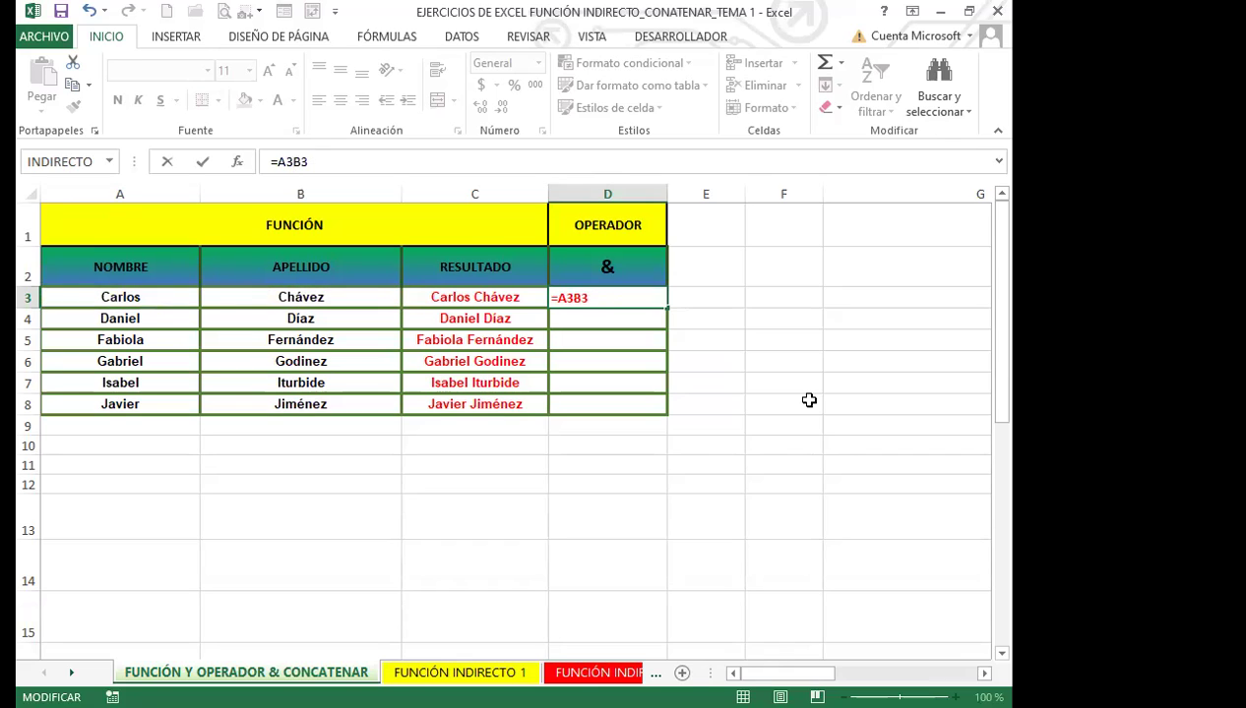
{"action": "type", "text": "&"}
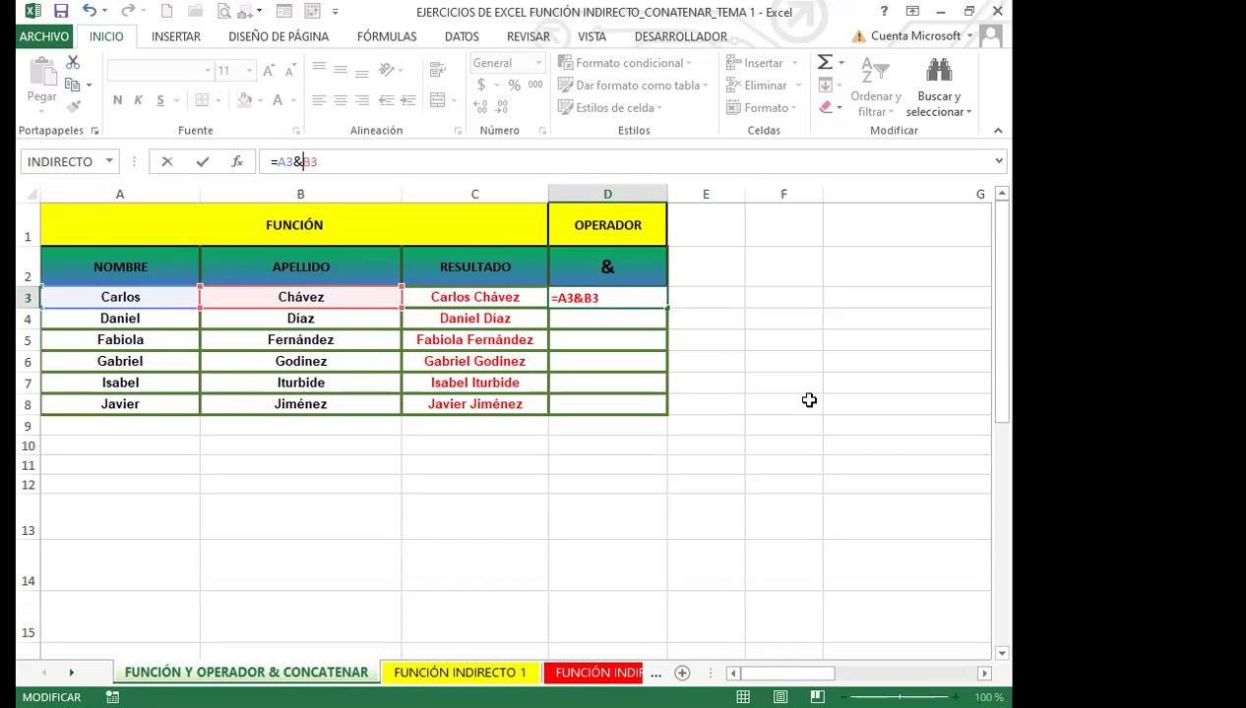
{"action": "type", "text": "\" \""}
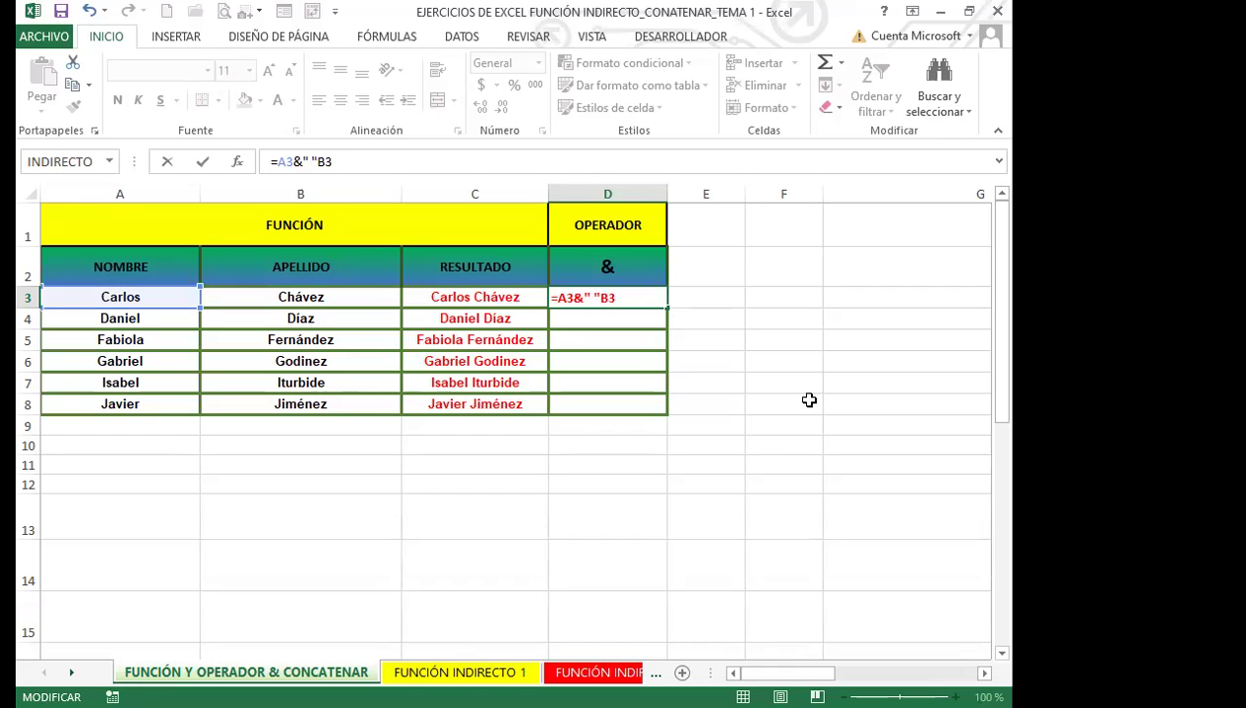
{"action": "type", "text": "&"}
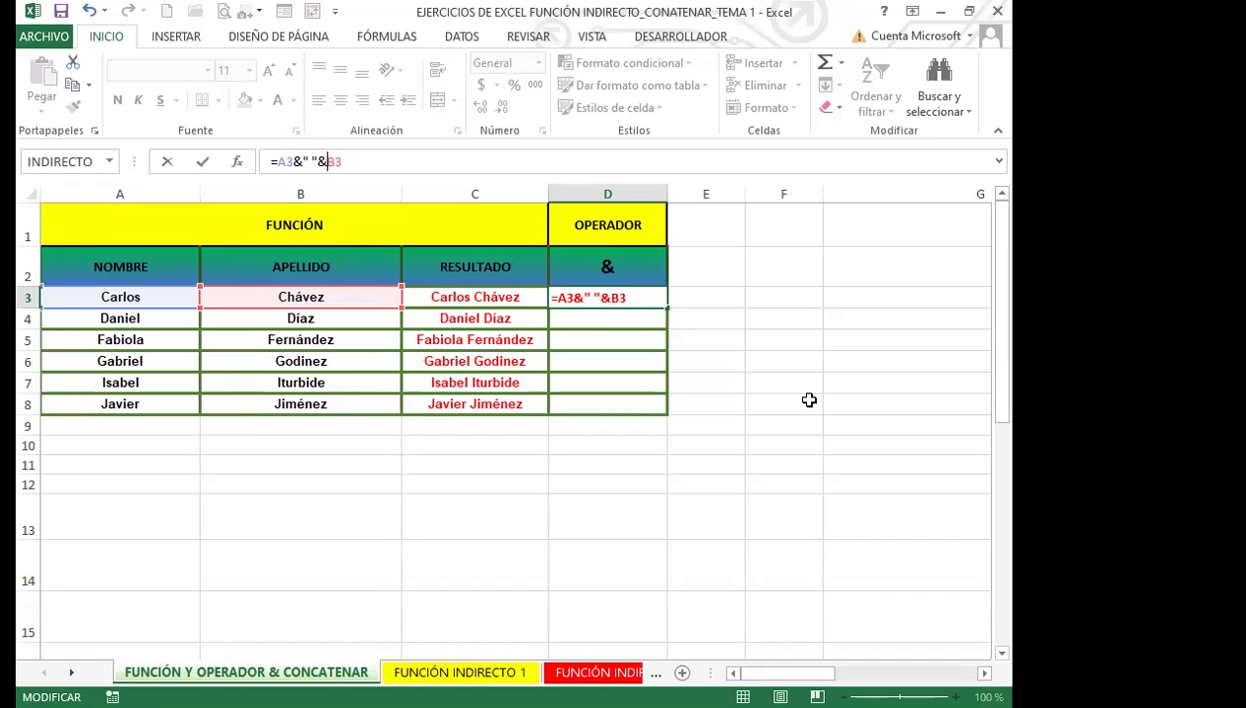
{"action": "key", "text": "Return"}
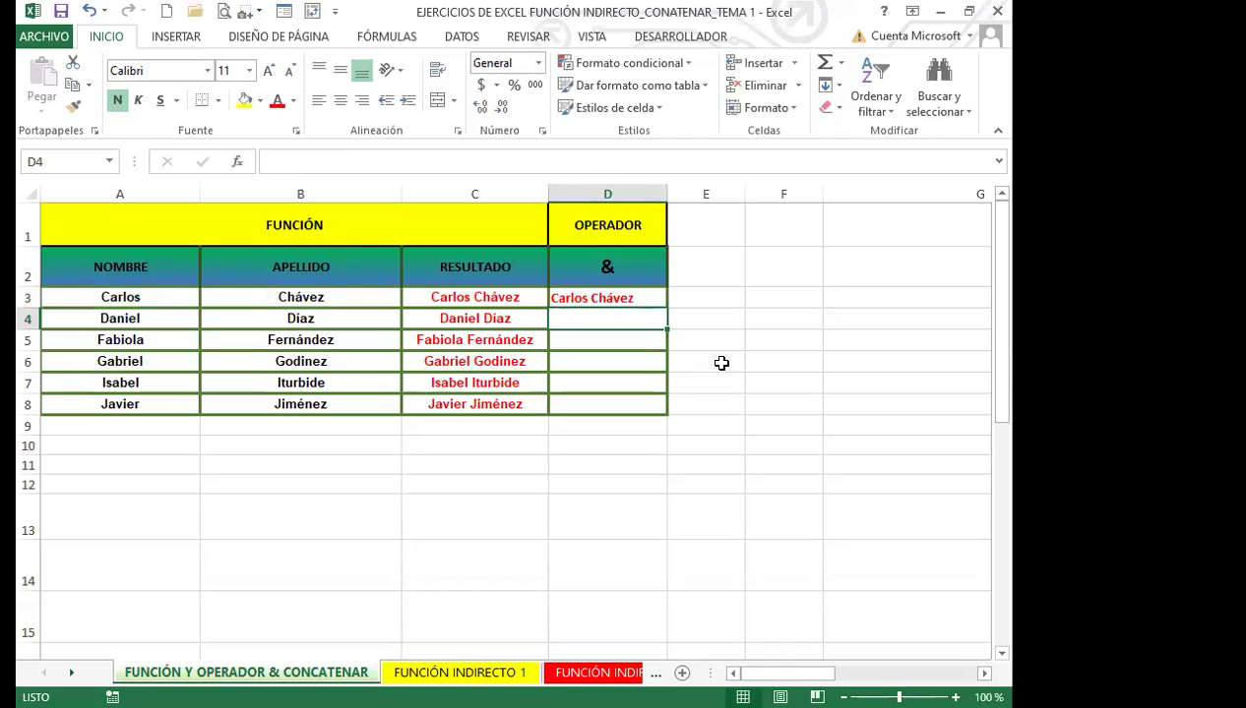
Fill D3's formula down through D8 and compare D3's formula with the CONCATENAR formula in C3
{"action": "left_click", "coordinate": [654, 297]}
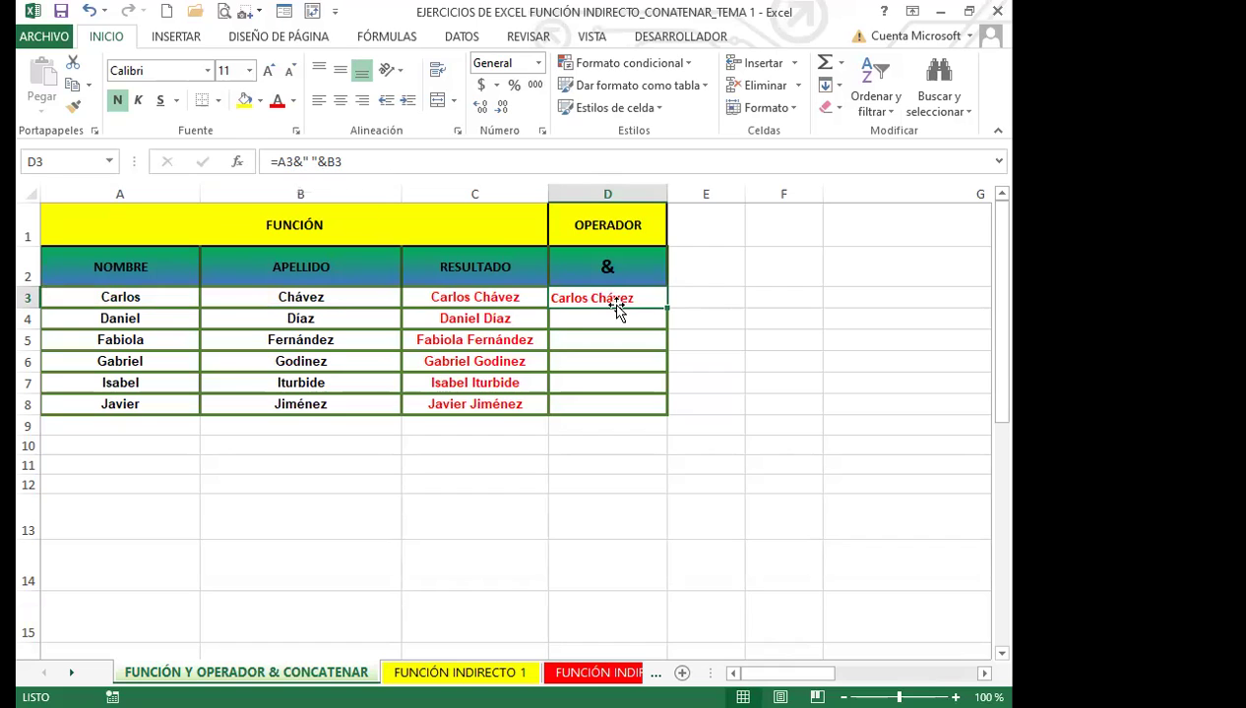
{"action": "left_click_drag", "start_coordinate": [668, 308], "coordinate": [667, 415]}
{"action": "left_click", "coordinate": [630, 298]}
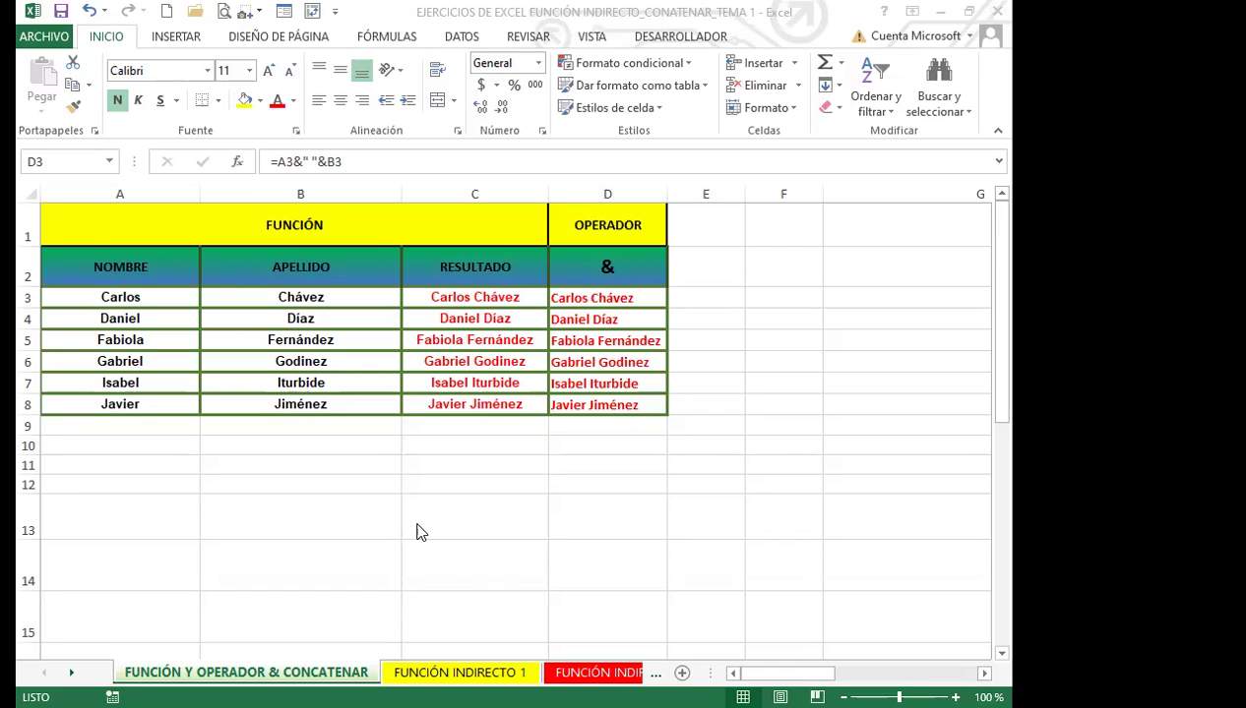
{"action": "left_click", "coordinate": [465, 296]}
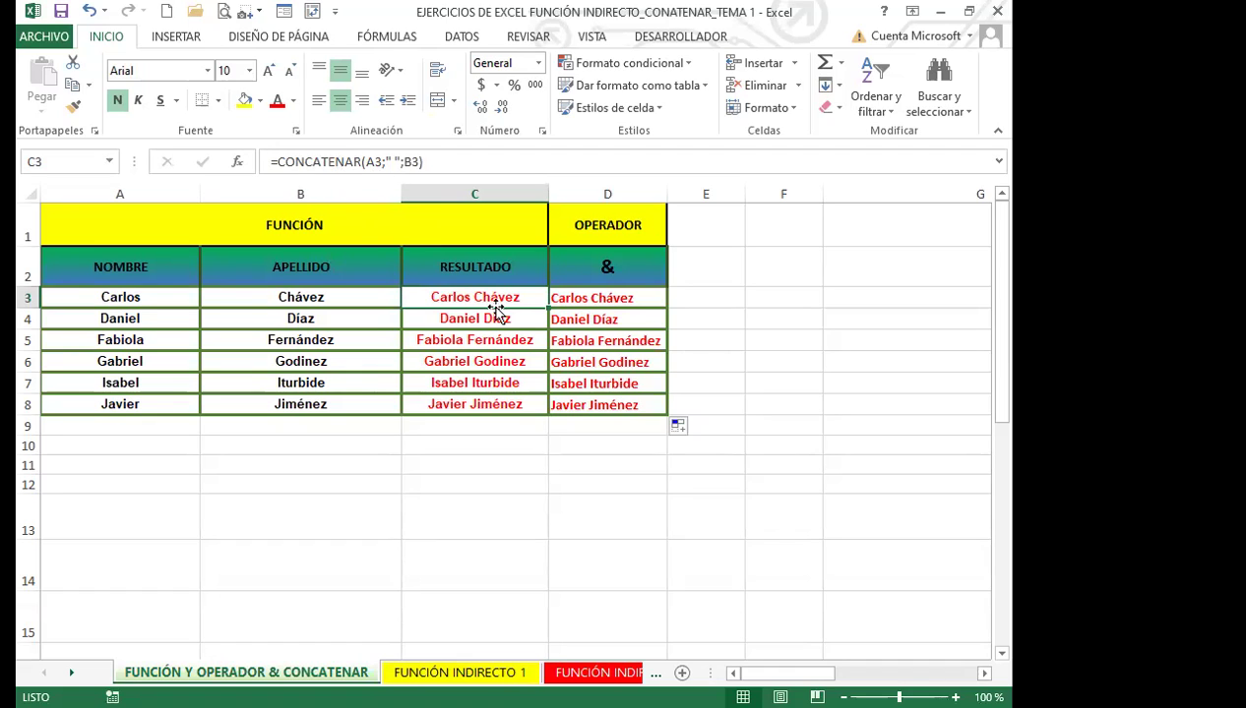
{"action": "left_click", "coordinate": [600, 299]}
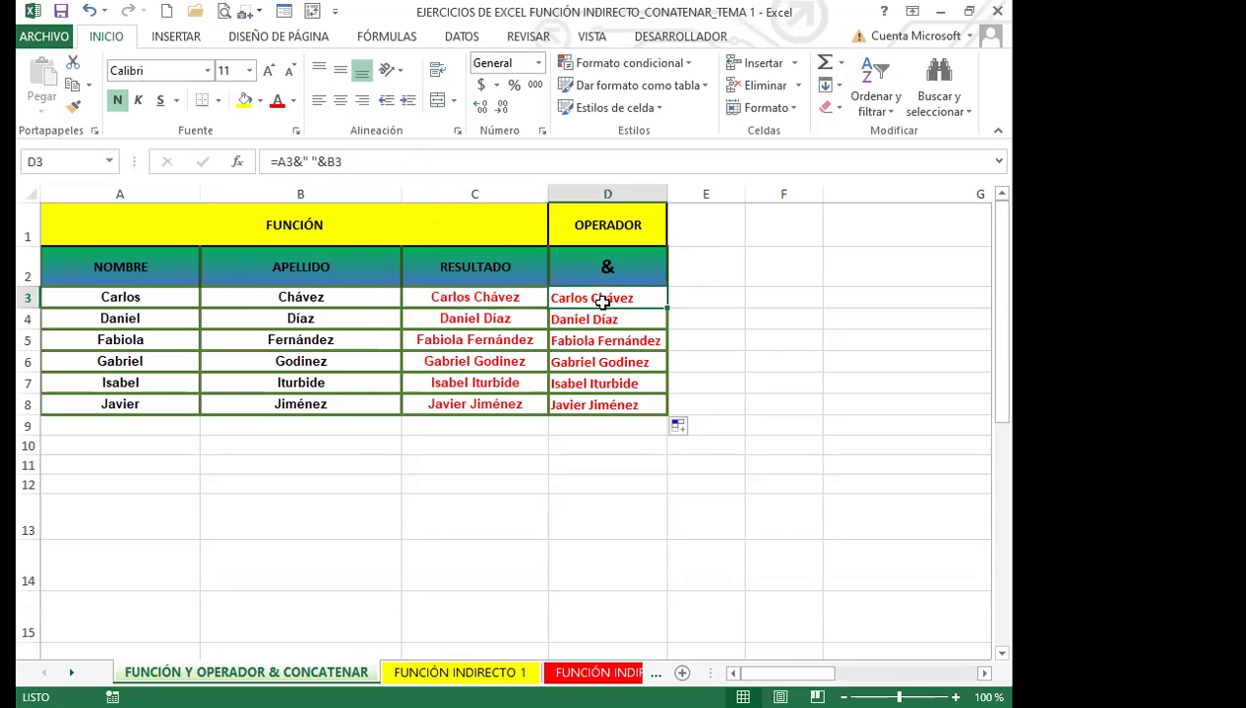
{"action": "left_click", "coordinate": [528, 300]}
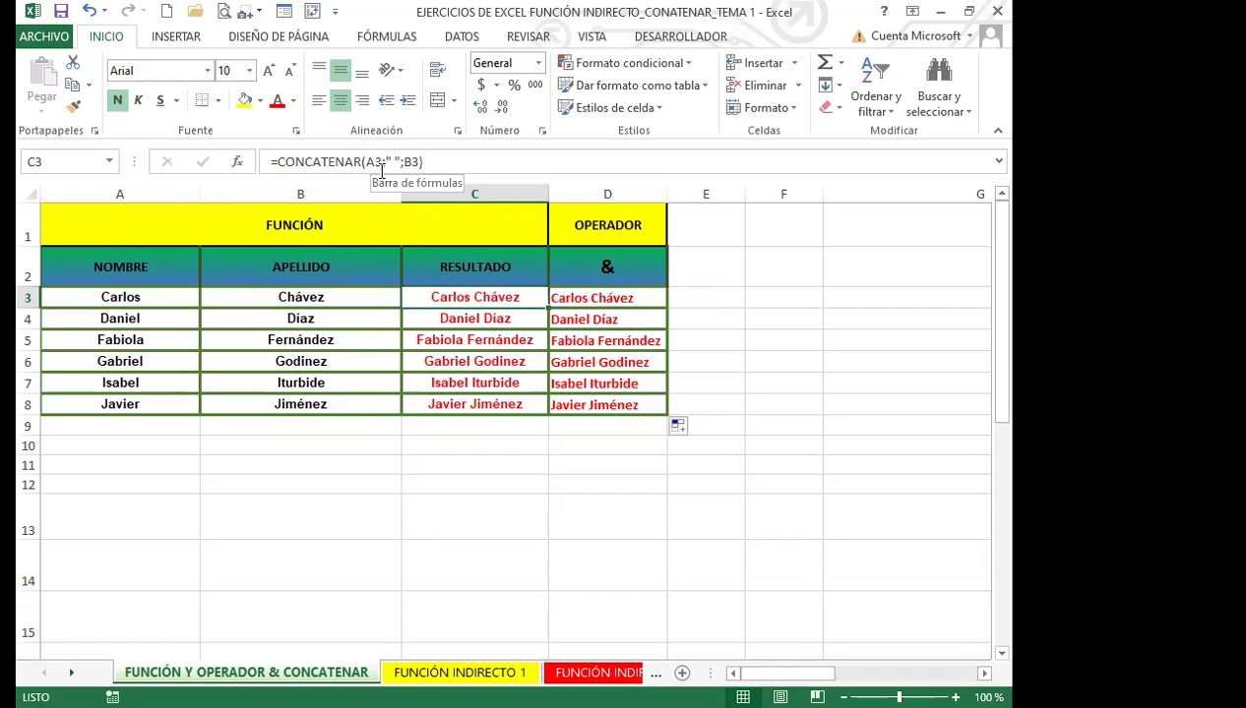
{"action": "left_click", "coordinate": [603, 293]}
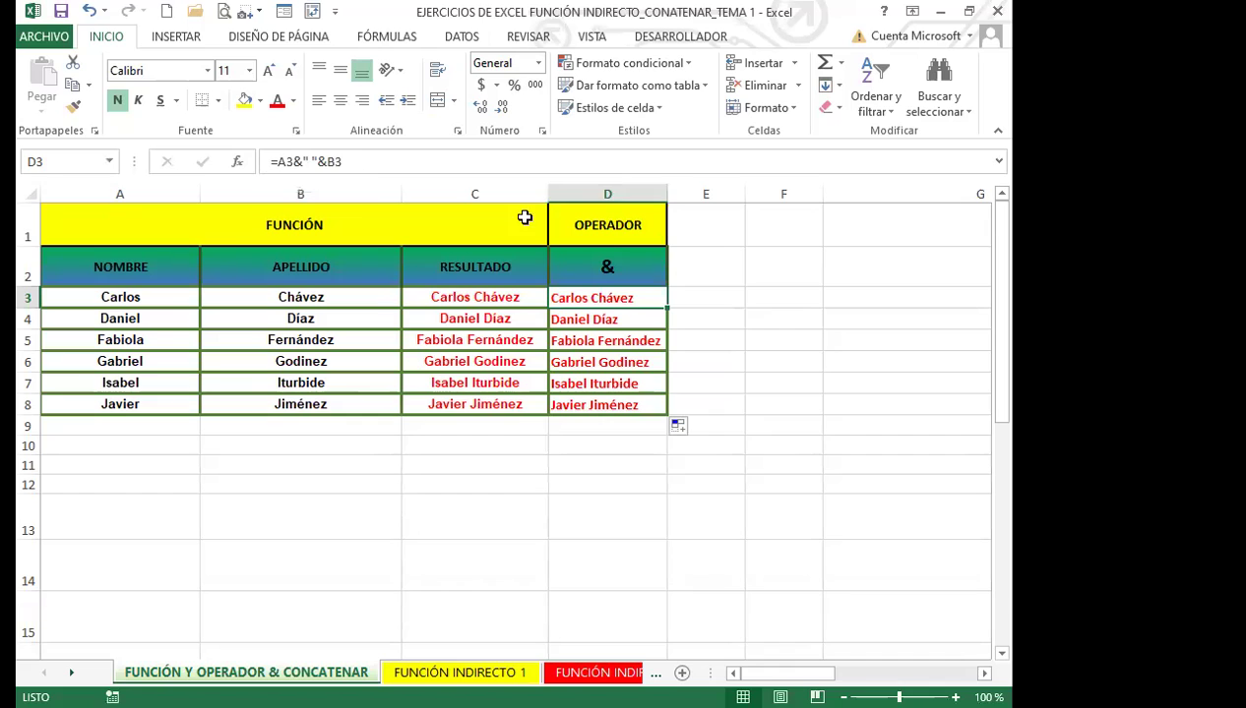
Enter the sample numbers 4 in cell F3 and 5 in cell F4
{"action": "left_click", "coordinate": [759, 293]}
{"action": "type", "text": "4"}
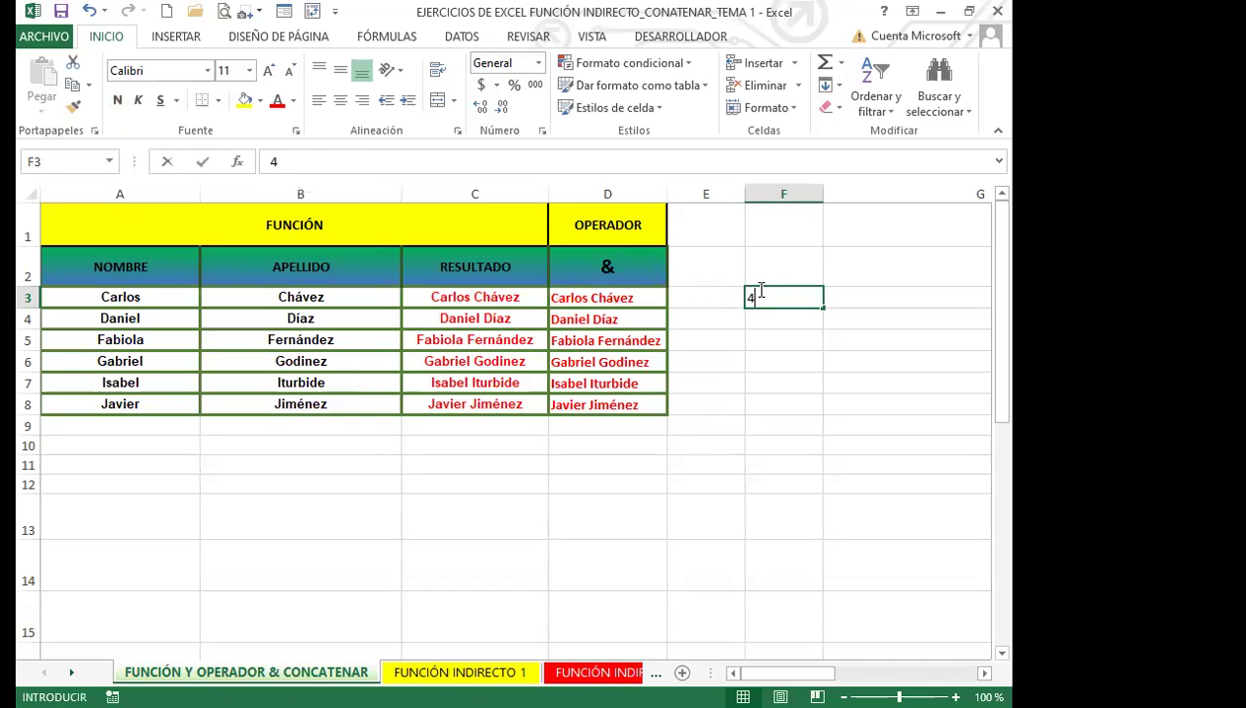
{"action": "key", "text": "Return"}
{"action": "type", "text": "5"}
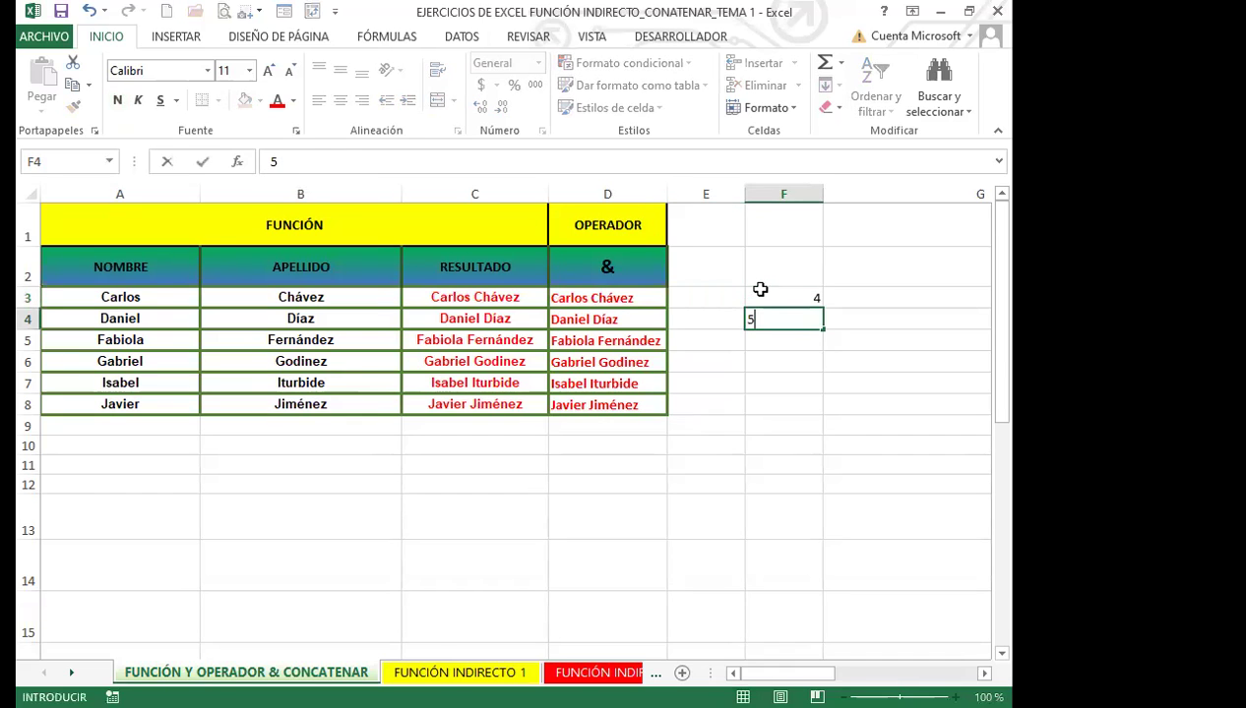
{"action": "key", "text": "Return"}
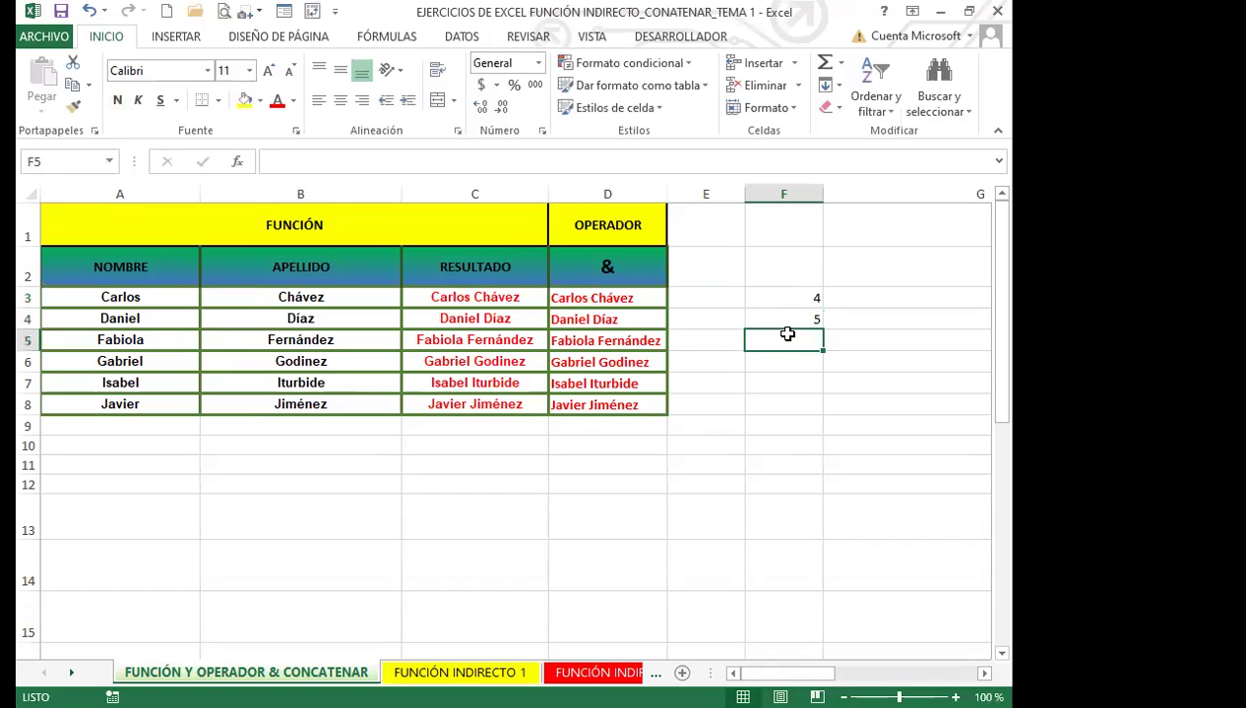
Enter the formula =F3+F4 in cell F5 to add the two sample numbers
{"action": "type", "text": "="}
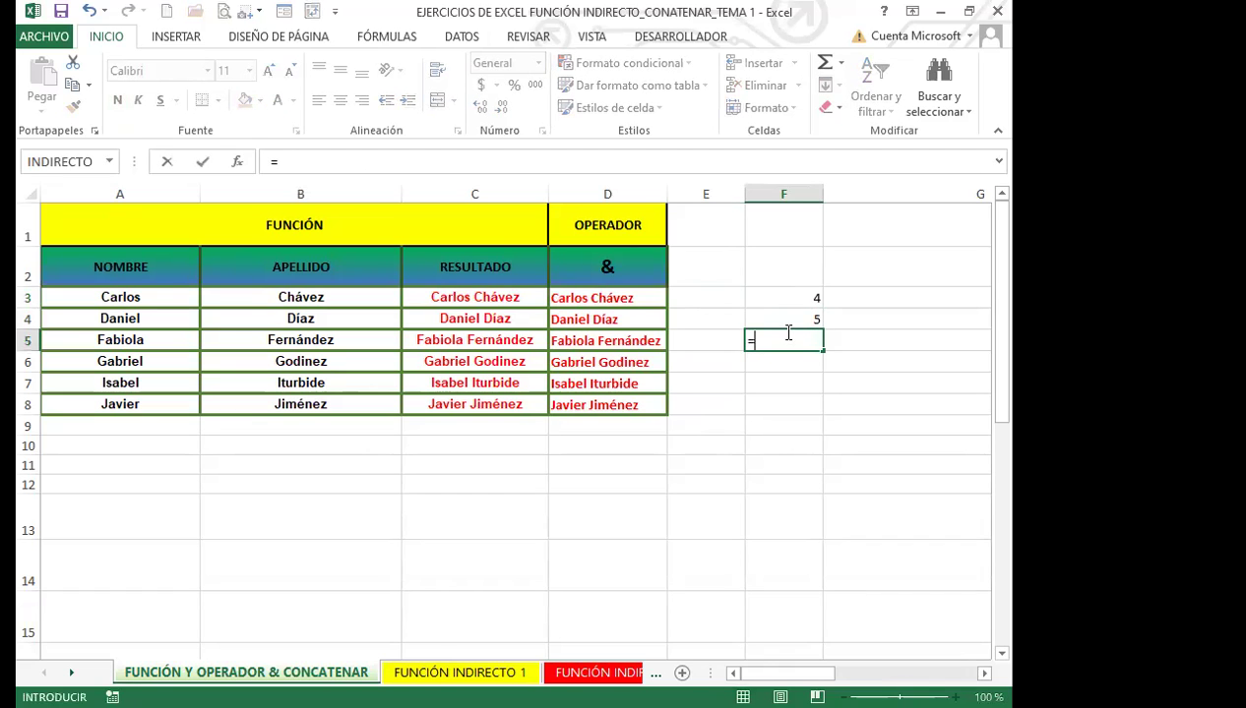
{"action": "left_click", "coordinate": [782, 300]}
{"action": "type", "text": "+"}
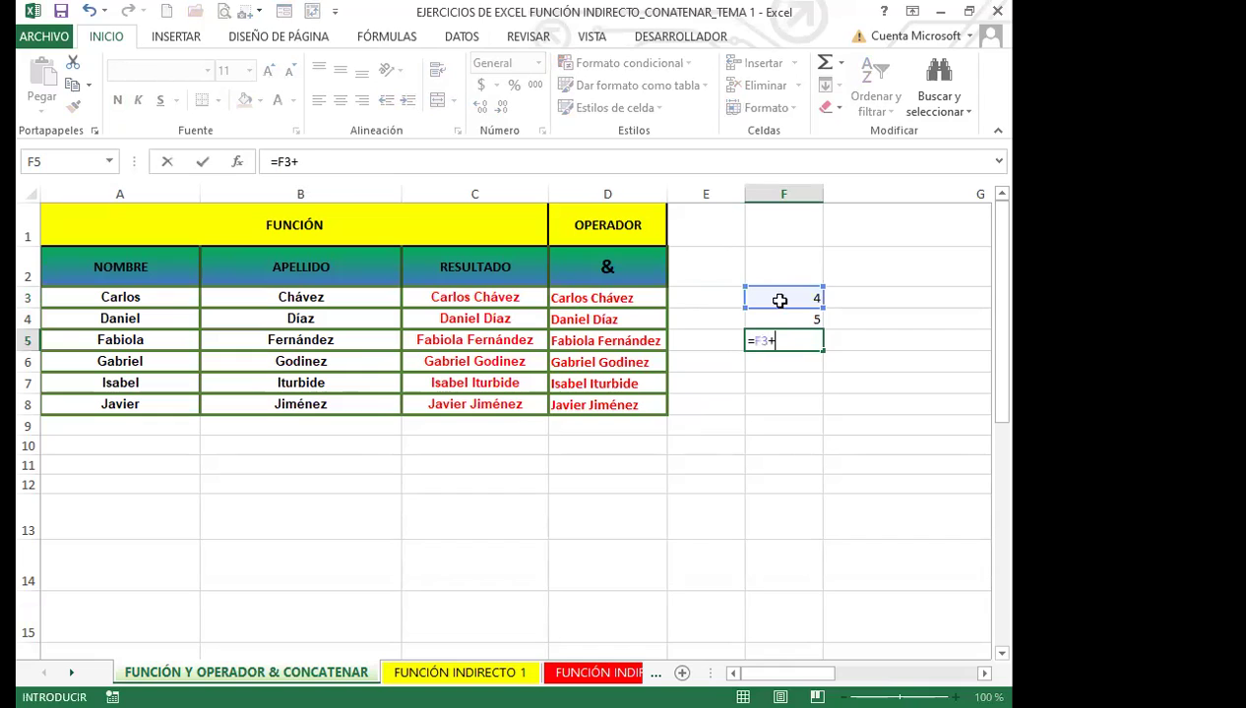
{"action": "left_click", "coordinate": [780, 318]}
{"action": "key", "text": "Return"}
{"action": "left_click", "coordinate": [779, 343]}
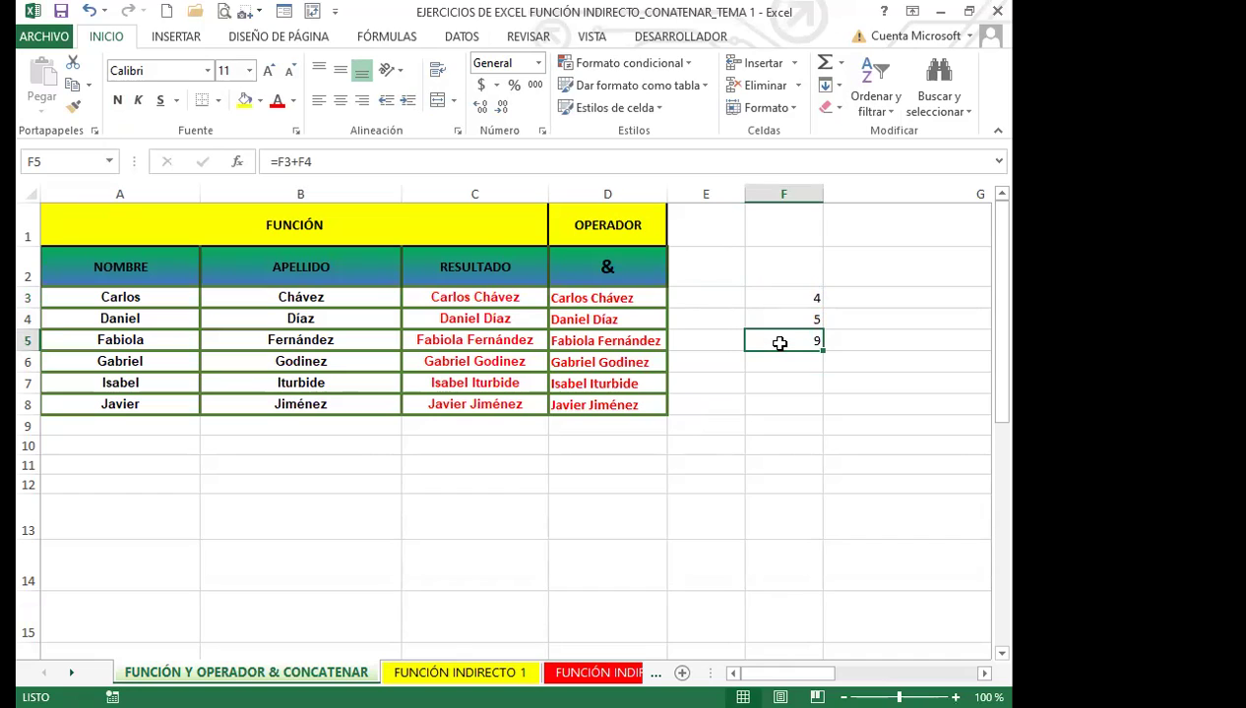
Delete the sample numbers and their sum from cells F3 to F6
{"action": "left_click_drag", "start_coordinate": [766, 297], "coordinate": [774, 361]}
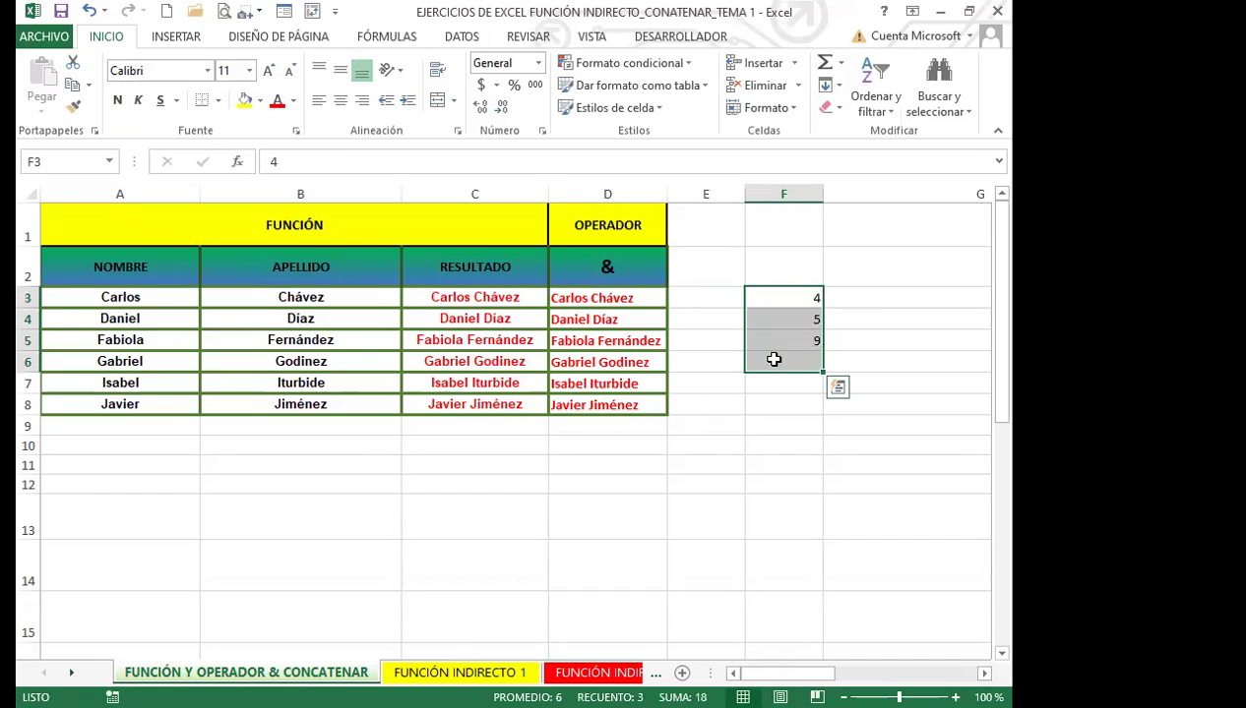
{"action": "key", "text": "Delete"}
{"action": "left_click", "coordinate": [628, 299]}
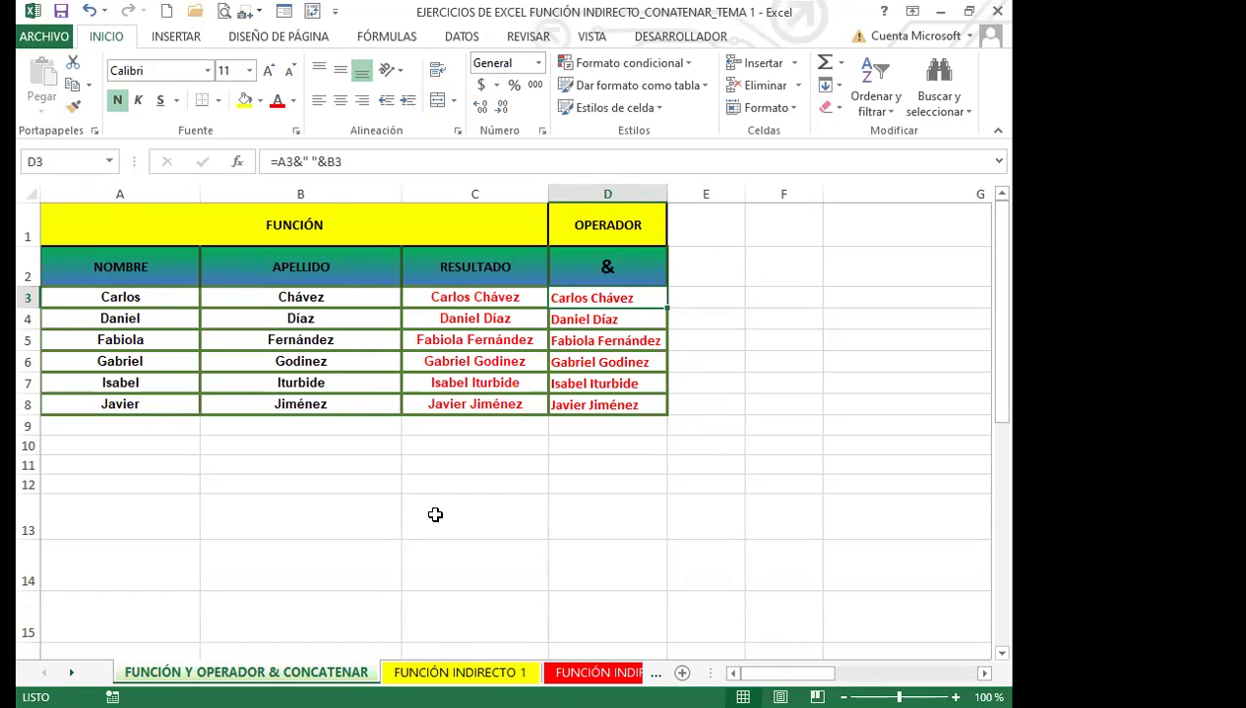
Select cell C22, the first CONCATENAR cell of the SEPARACIÓN COMA Y ESPACIO table
{"action": "scroll", "coordinate": [482, 502], "scroll_direction": "down", "scroll_amount": 2}
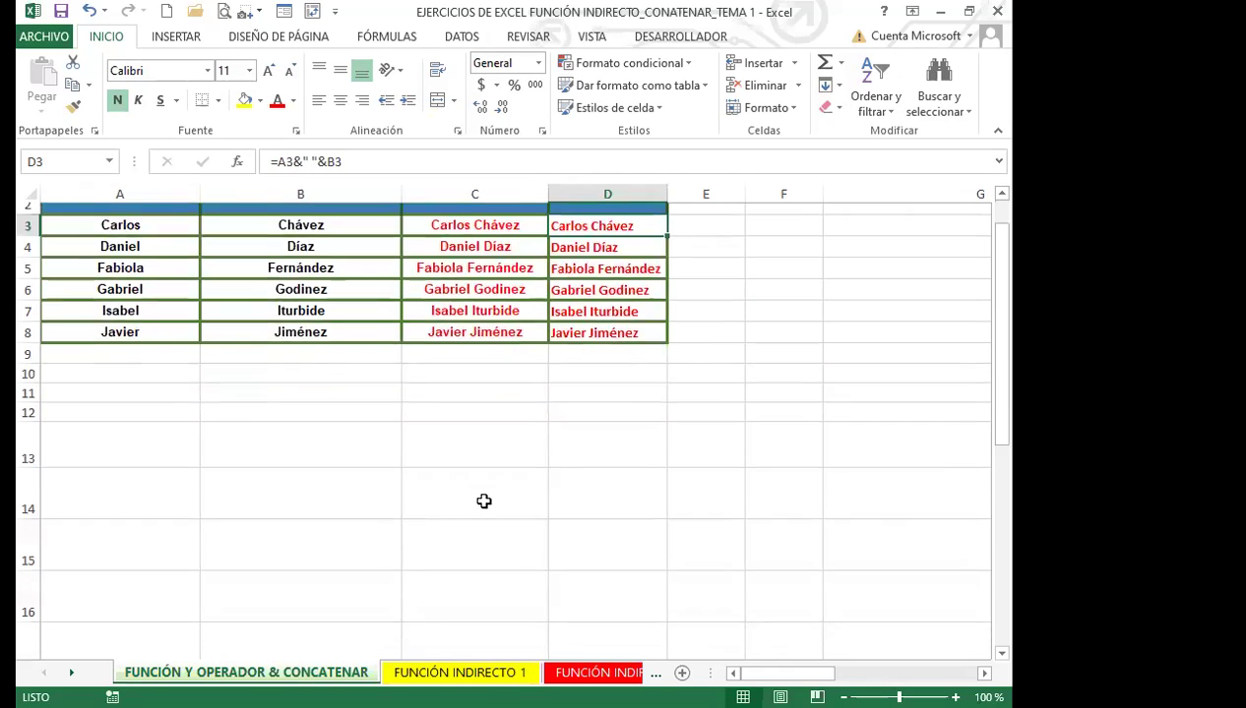
{"action": "scroll", "coordinate": [483, 497], "scroll_direction": "down", "scroll_amount": 4}
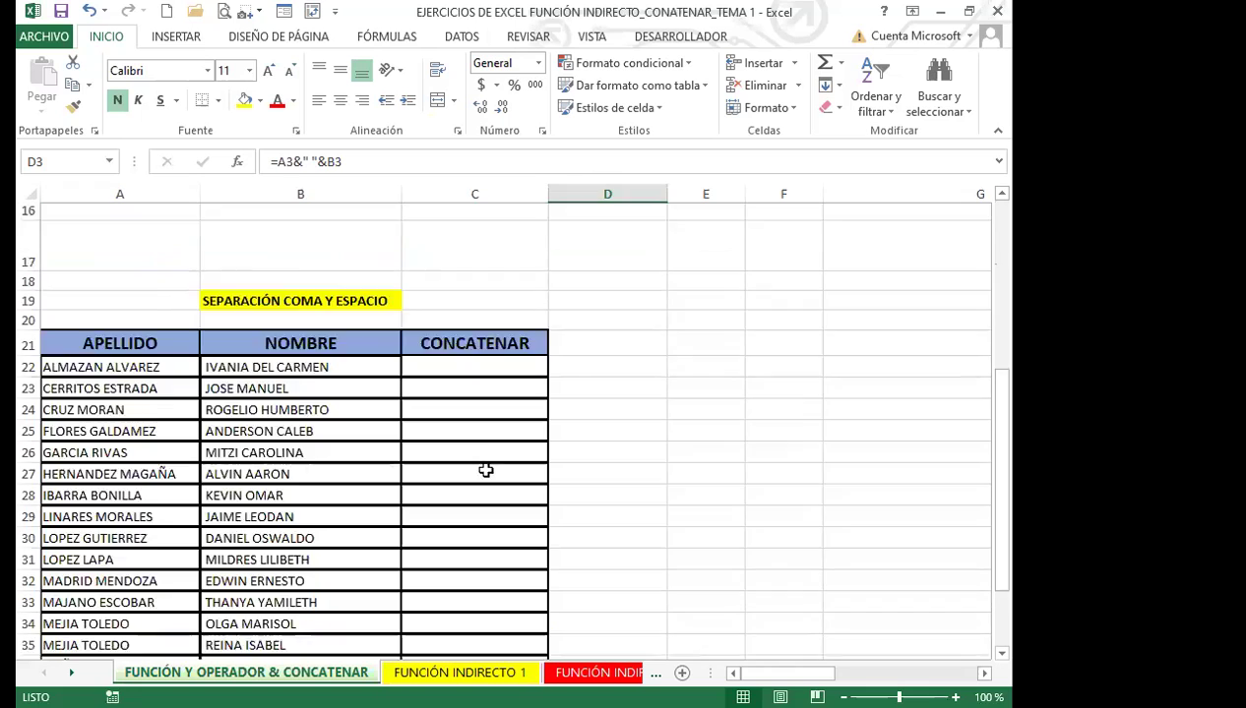
{"action": "left_click", "coordinate": [475, 282]}
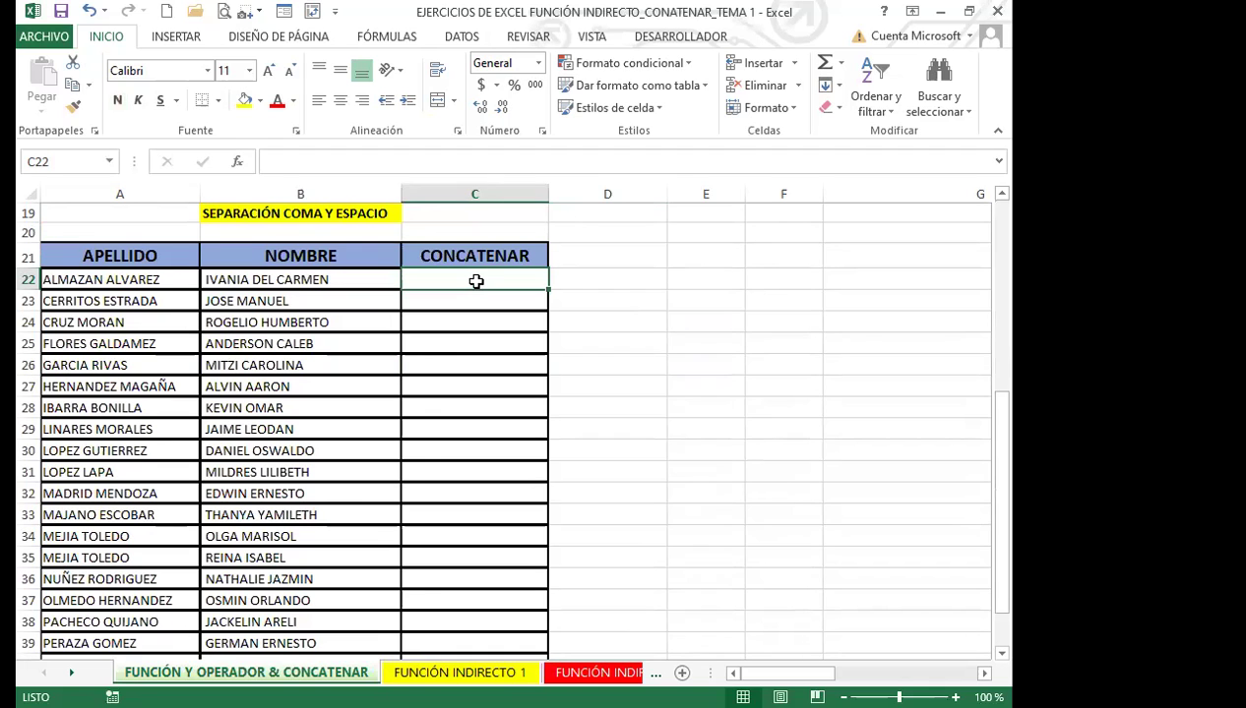
{"action": "scroll", "coordinate": [475, 281], "scroll_direction": "up", "scroll_amount": 6}
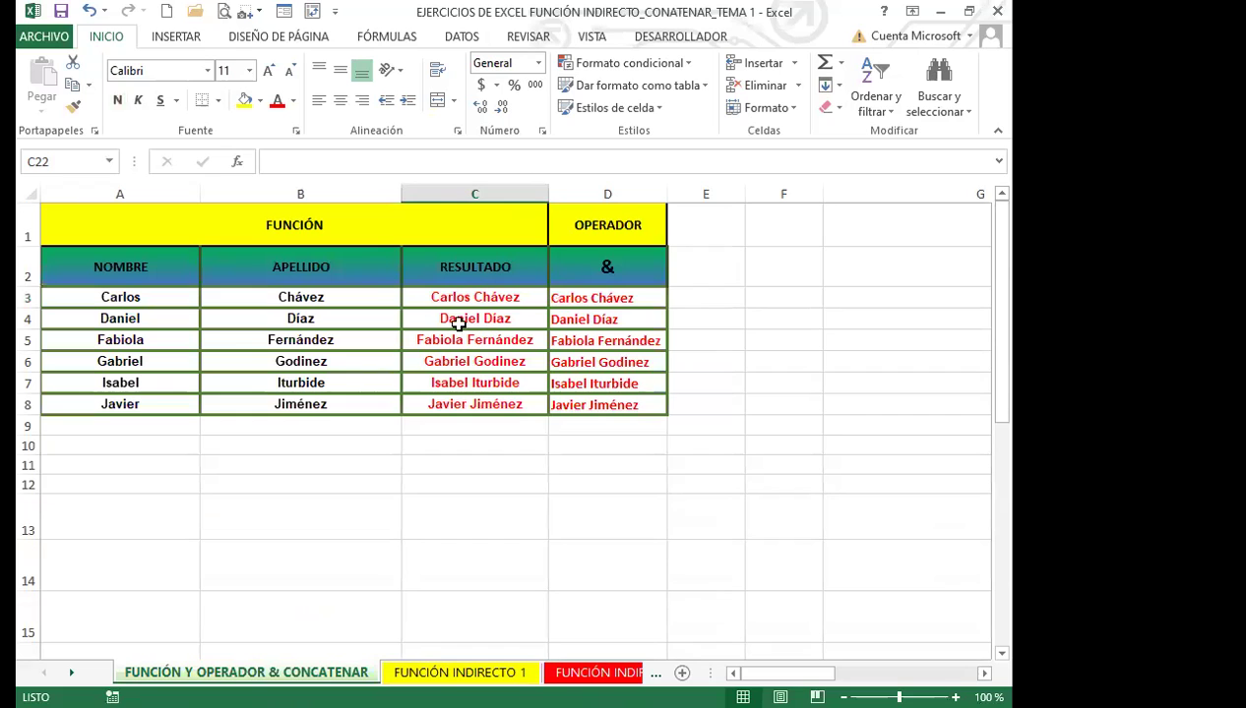
{"action": "scroll", "coordinate": [509, 398], "scroll_direction": "down", "scroll_amount": 6}
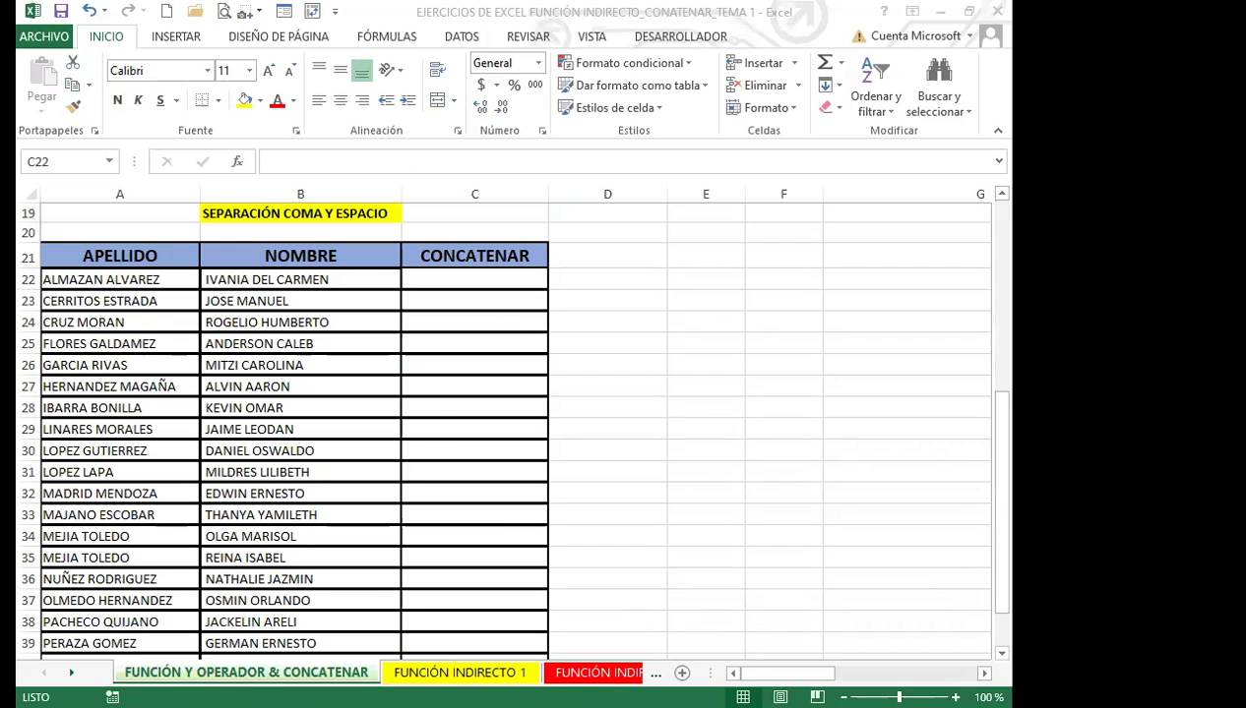
Begin the CONCATENAR formula in cell C22 with A22 and a quoted comma as its first two arguments, separated by a semicolon
{"action": "key", "text": "alt+Tab"}
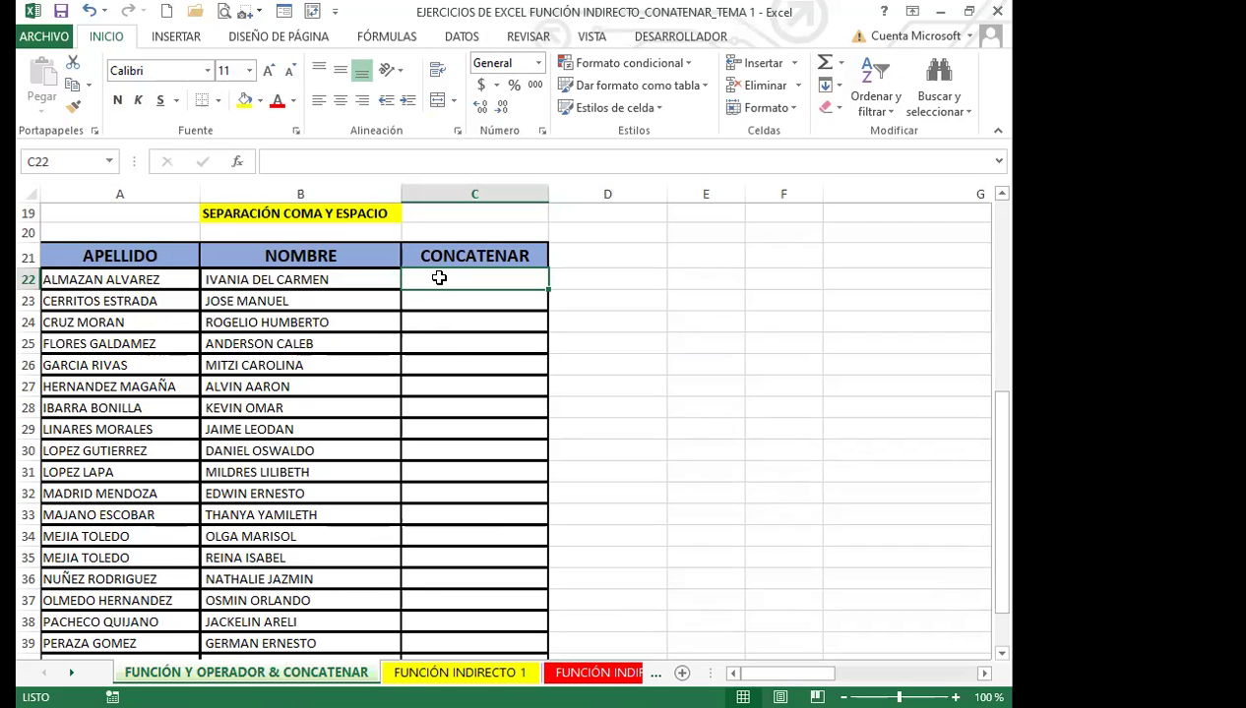
{"action": "type", "text": "="}
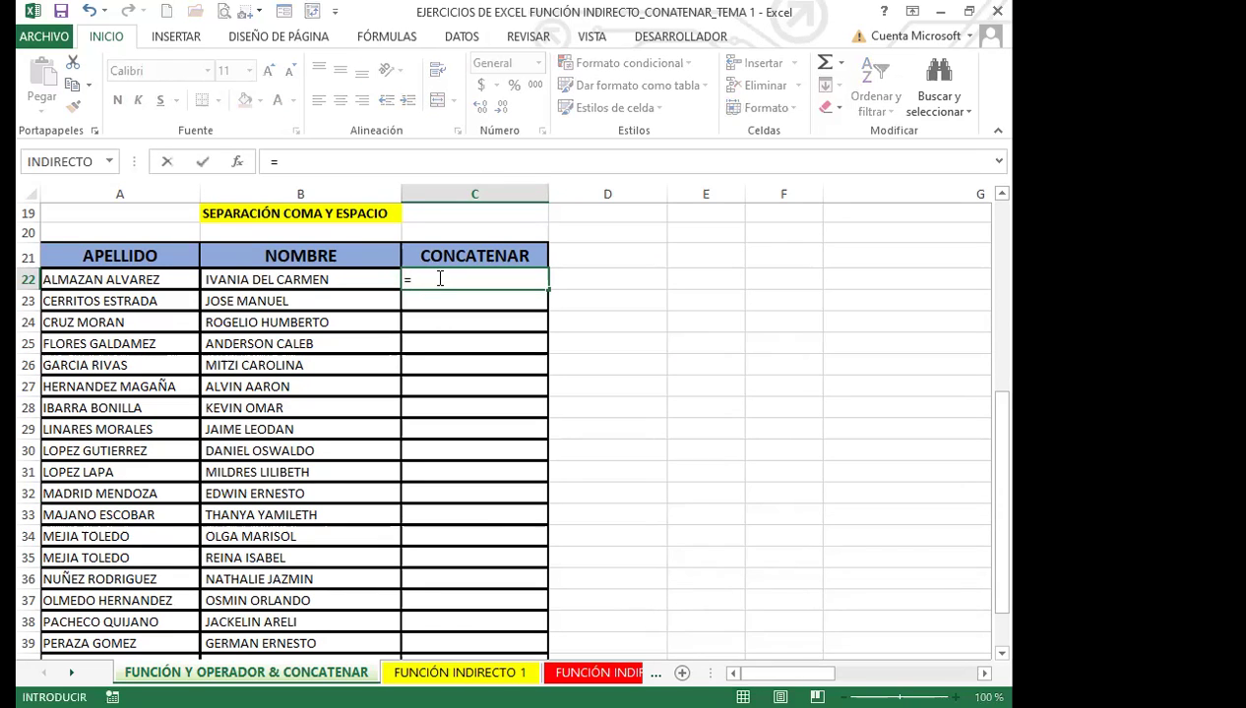
{"action": "type", "text": "CON"}
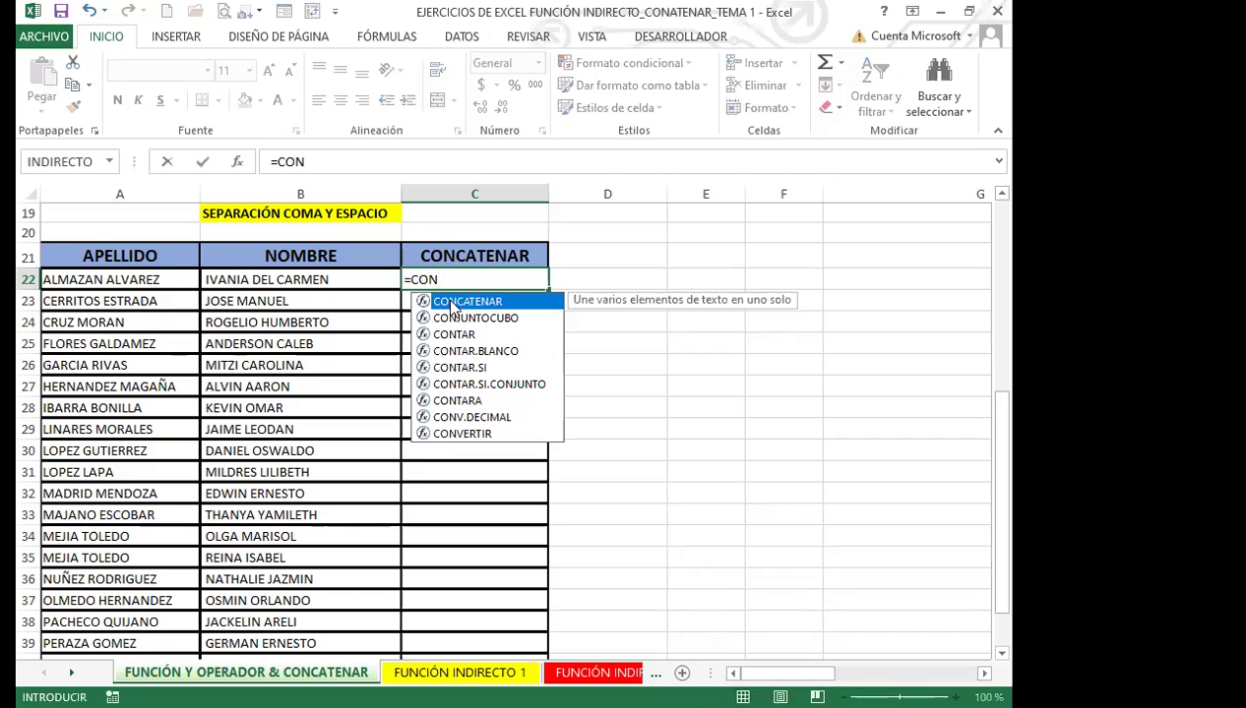
{"action": "double_click", "coordinate": [450, 303]}
{"action": "left_click", "coordinate": [152, 283]}
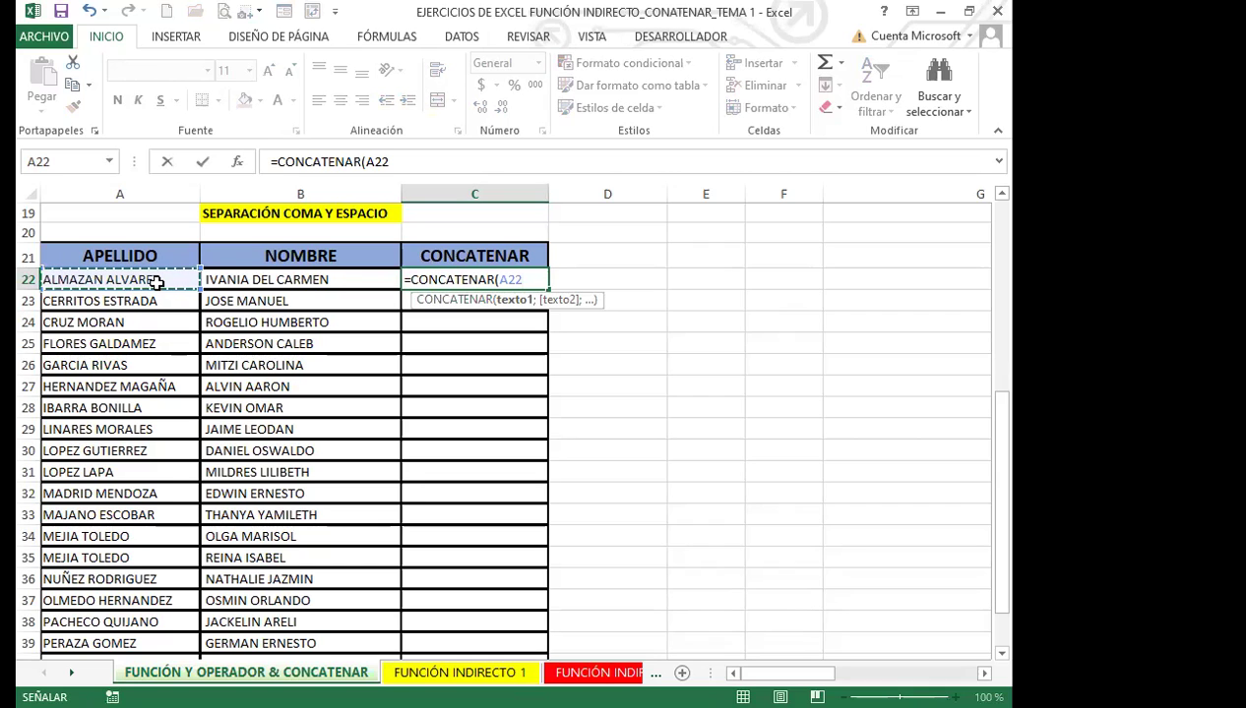
{"action": "type", "text": "\""}
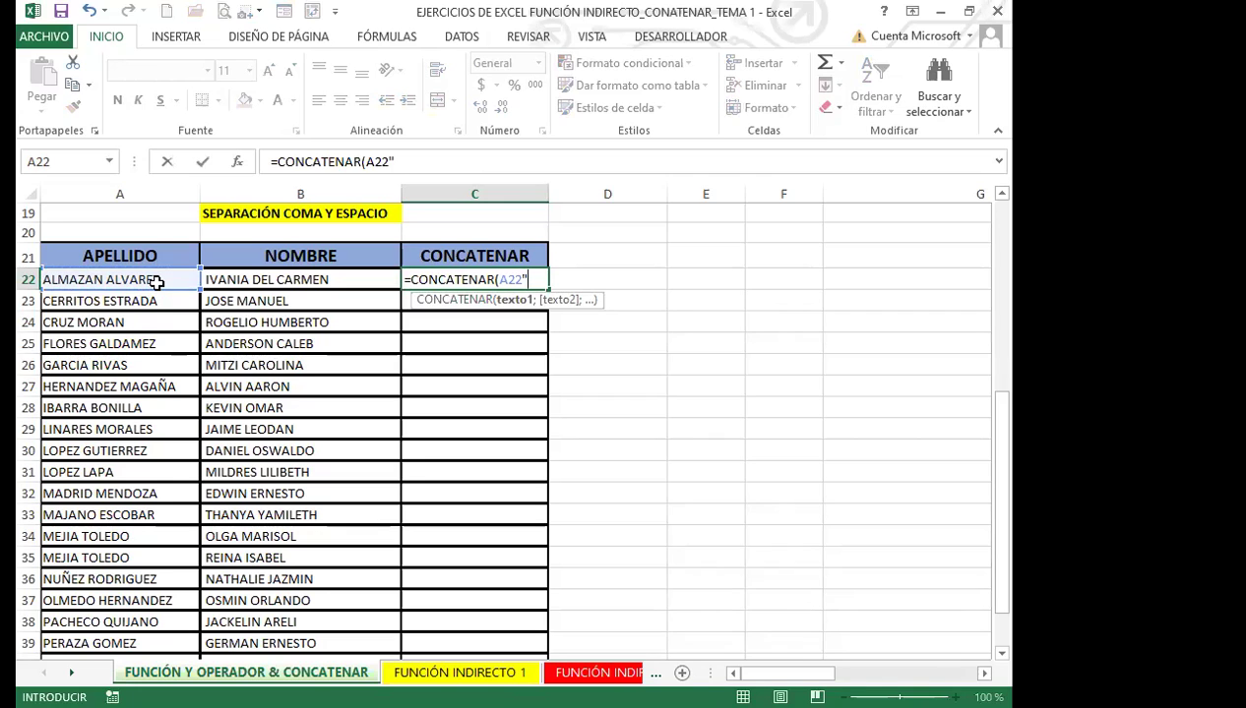
{"action": "type", "text": ",\""}
{"action": "key", "text": "Return"}
{"action": "left_click", "coordinate": [808, 279]}
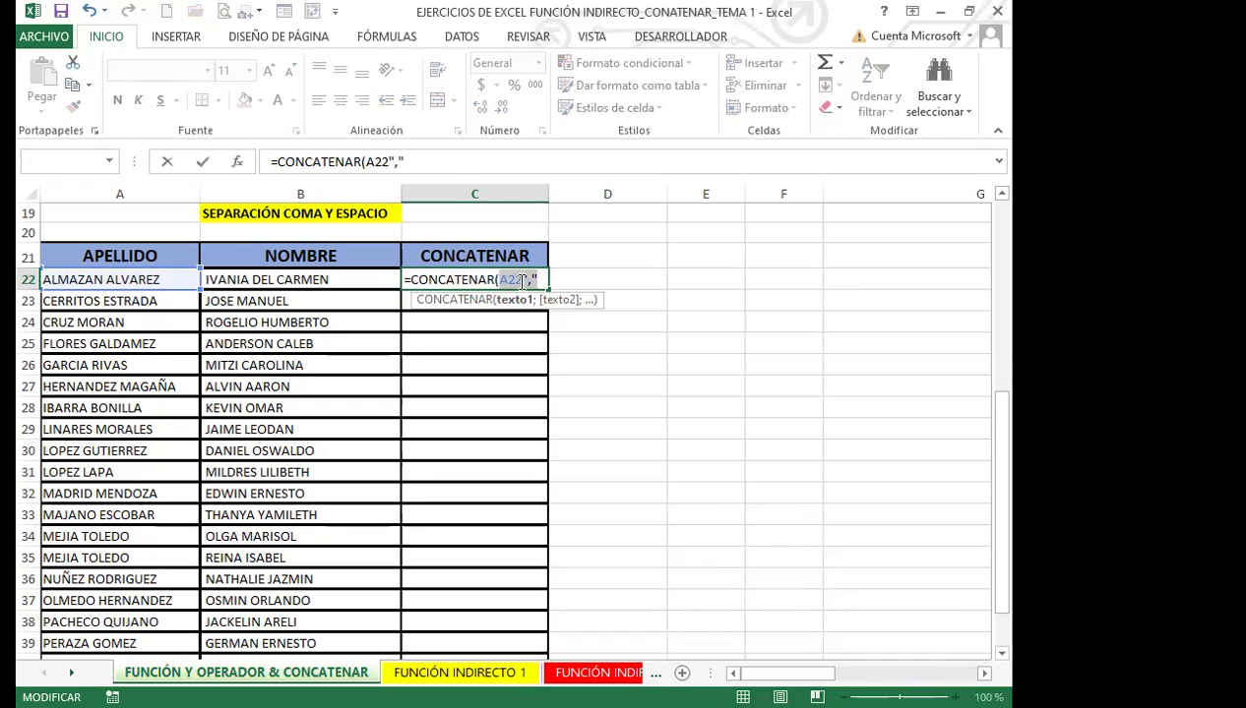
{"action": "left_click", "coordinate": [526, 277]}
{"action": "type", "text": ";\",\""}
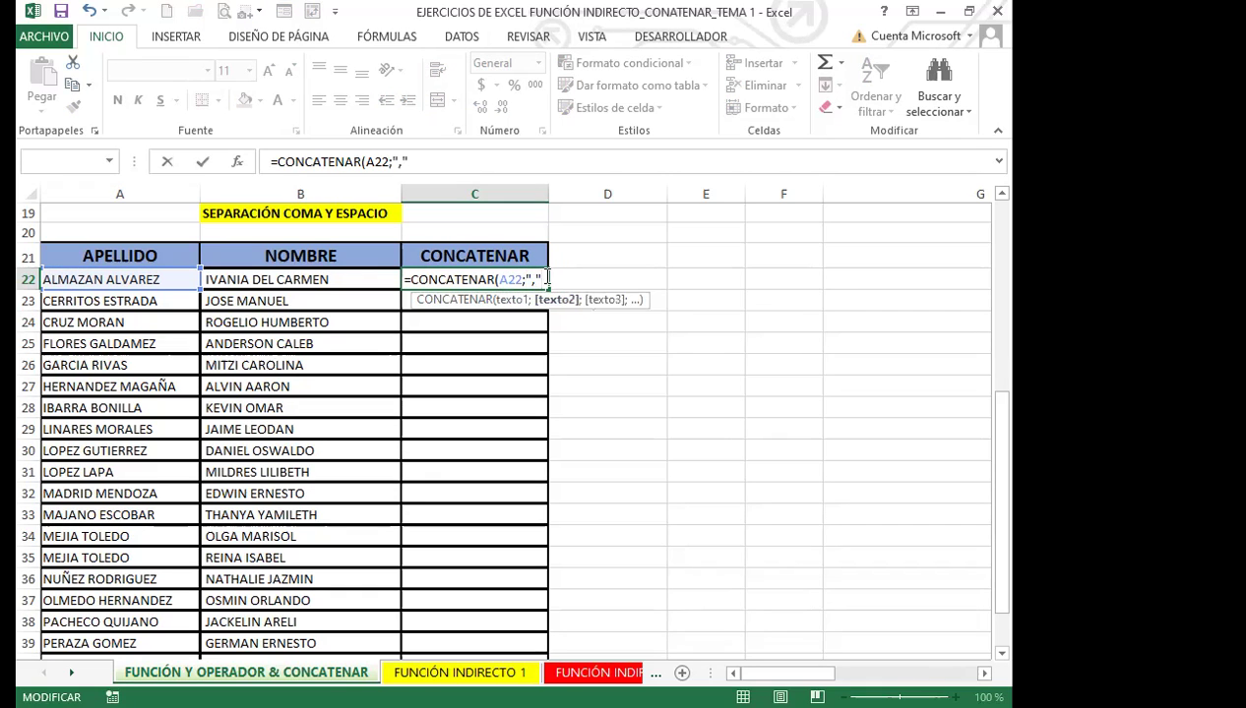
Complete the C22 formula as =CONCATENAR(A22;", ";B22), adding B22 and a space after the quoted comma
{"action": "type", "text": ";"}
{"action": "left_click", "coordinate": [340, 279]}
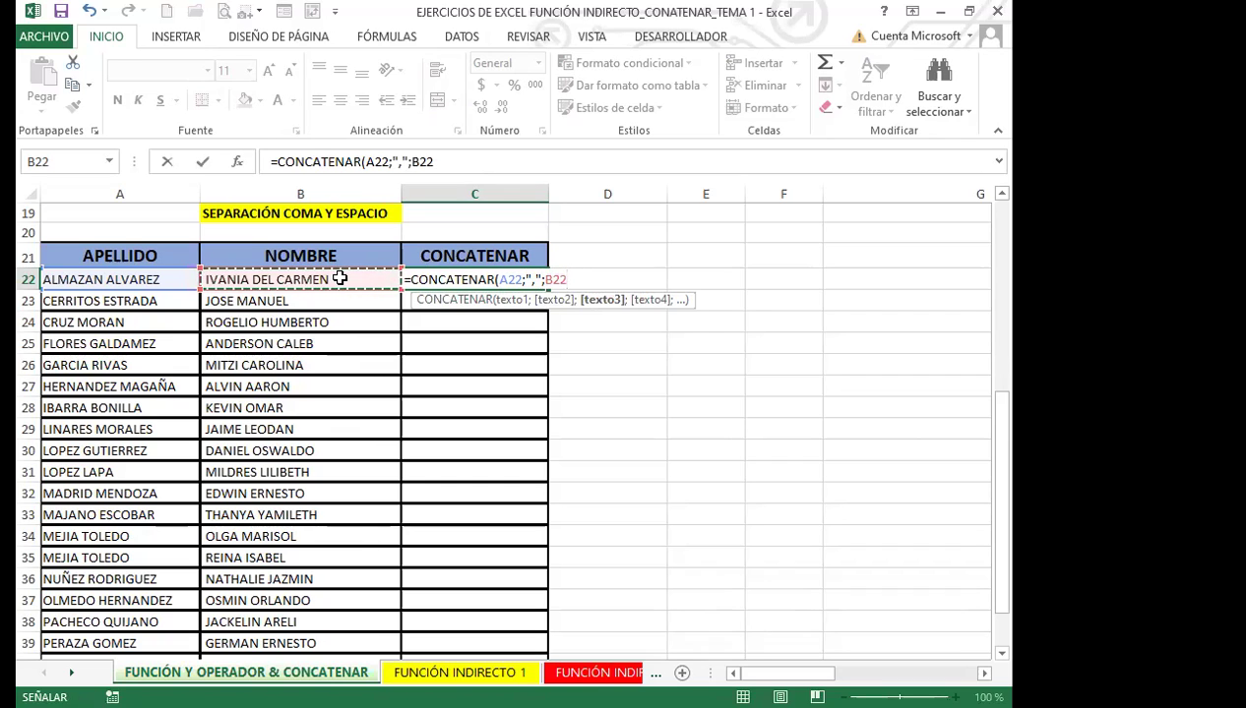
{"action": "type", "text": ")"}
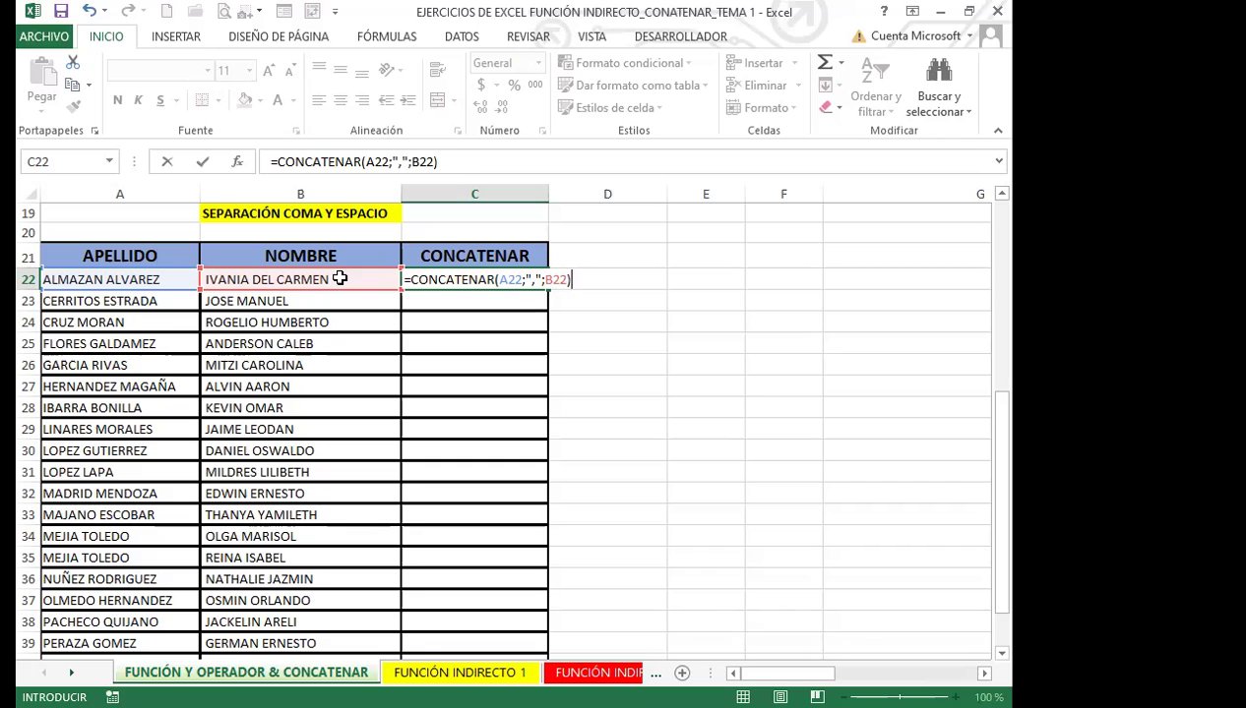
{"action": "left_click", "coordinate": [538, 279]}
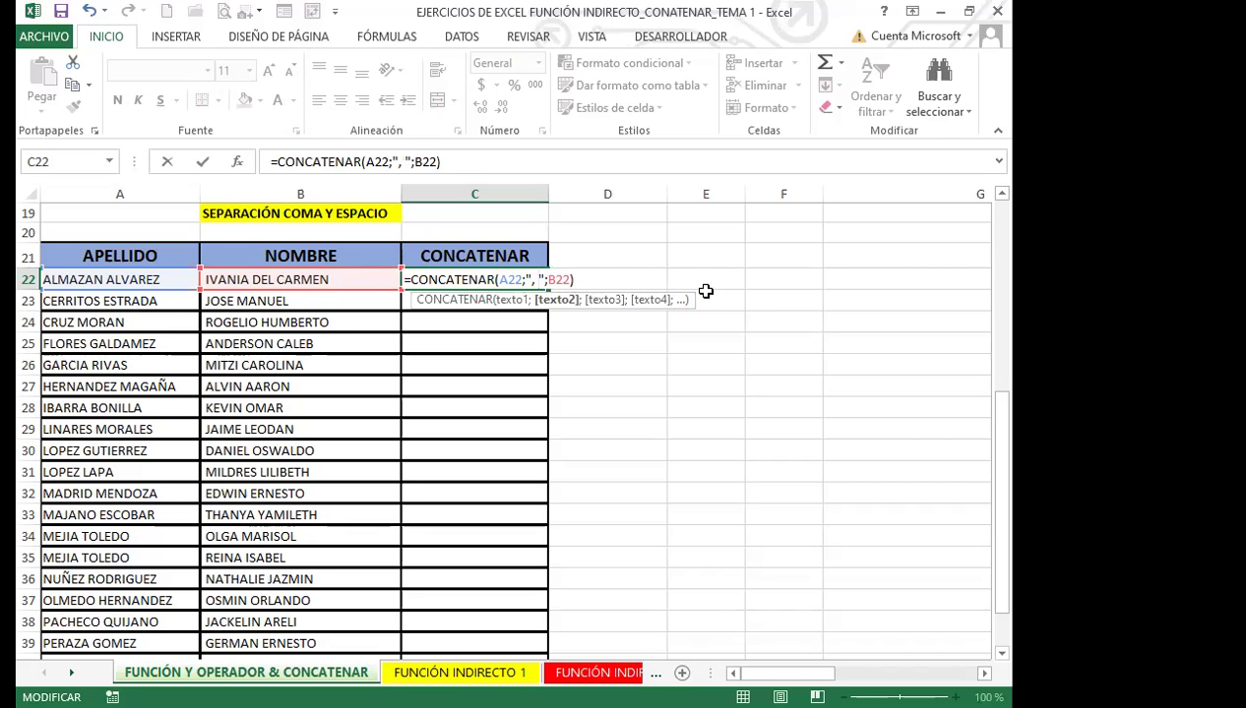
{"action": "key", "text": "Return"}
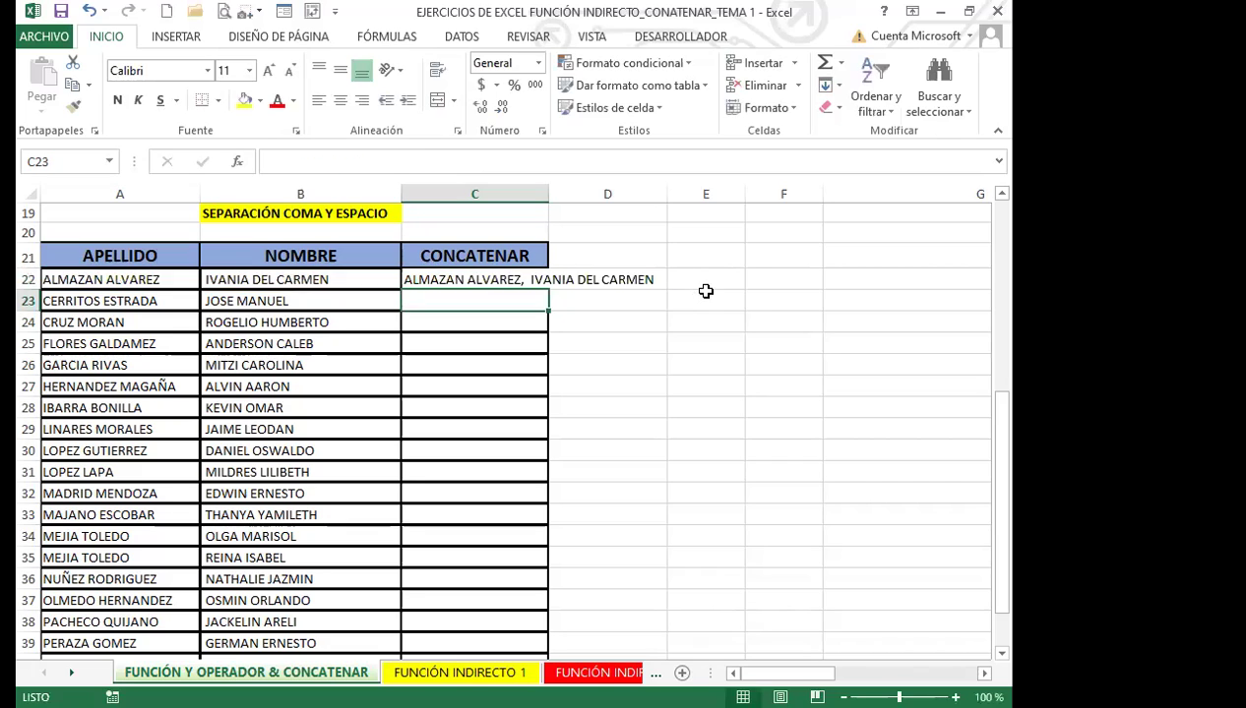
Autofit column C to its contents and fill the C22 formula down through the rest of the CONCATENAR column
{"action": "left_click", "coordinate": [539, 193]}
{"action": "double_click", "coordinate": [544, 187]}
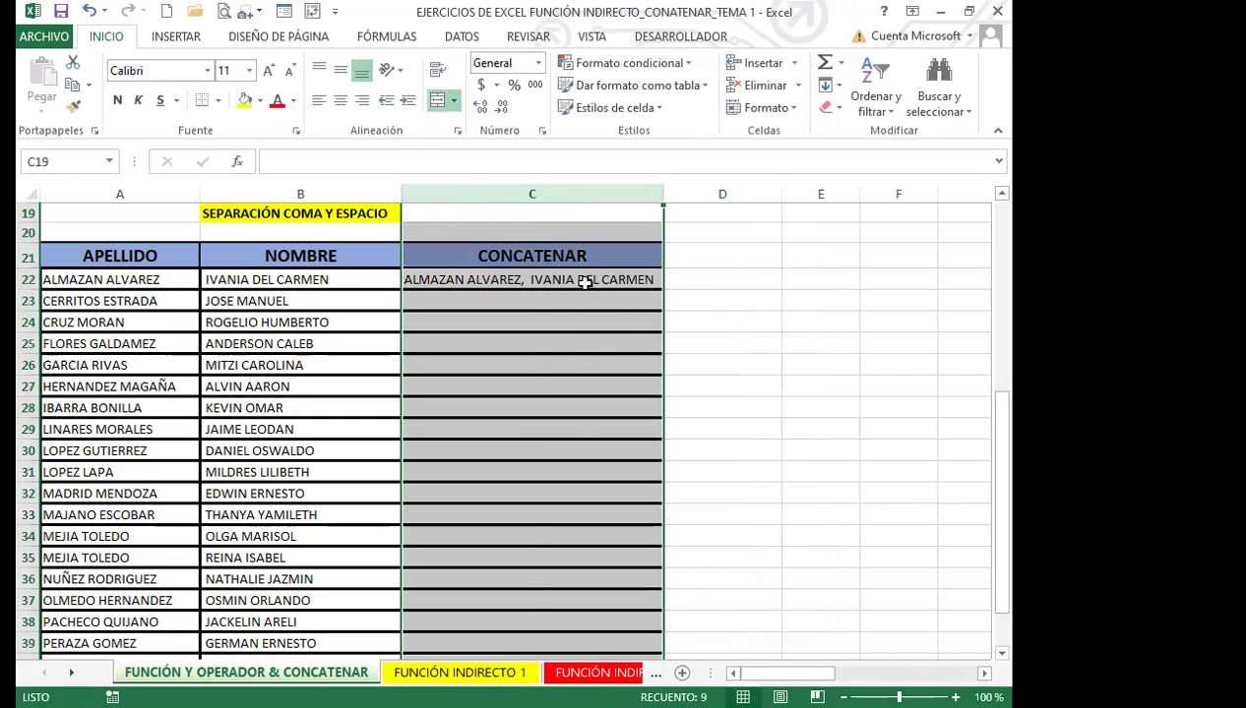
{"action": "left_click", "coordinate": [591, 282]}
{"action": "double_click", "coordinate": [663, 290]}
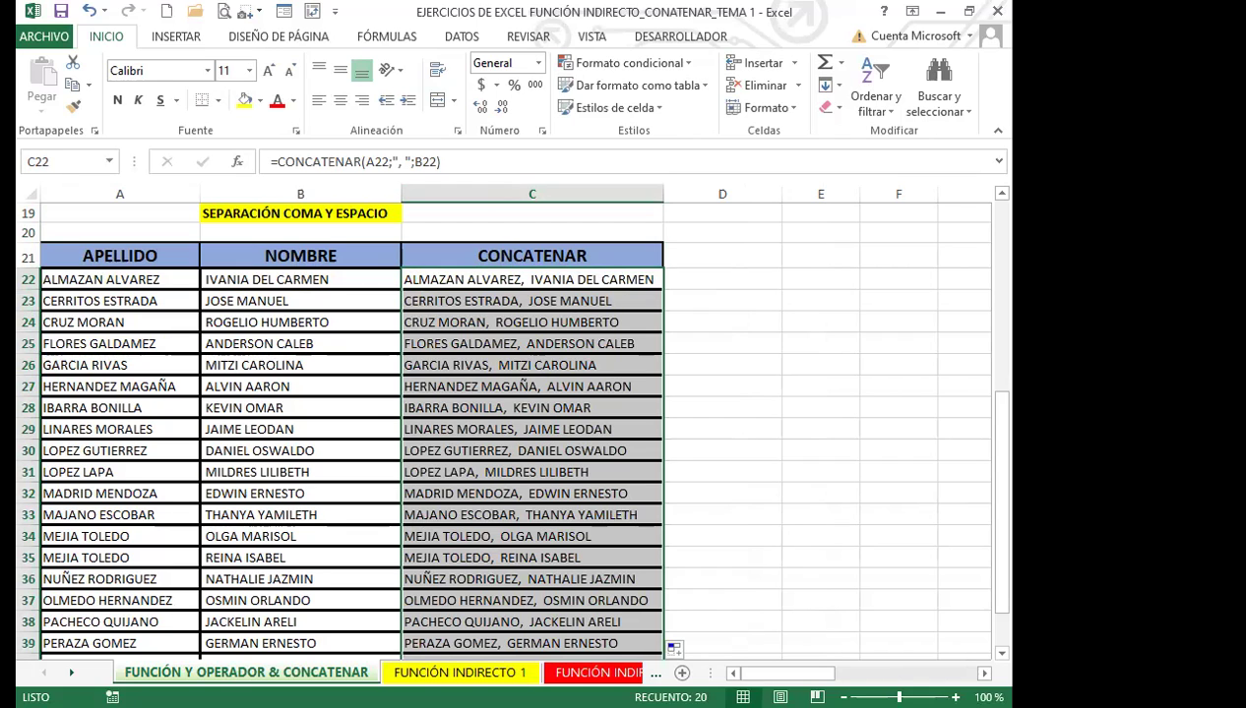
Compare the CONCATENAR formula in C22 with the one in C3 of the upper RESULTADO table
{"action": "left_click", "coordinate": [492, 286]}
{"action": "scroll", "coordinate": [554, 316], "scroll_direction": "up", "scroll_amount": 2}
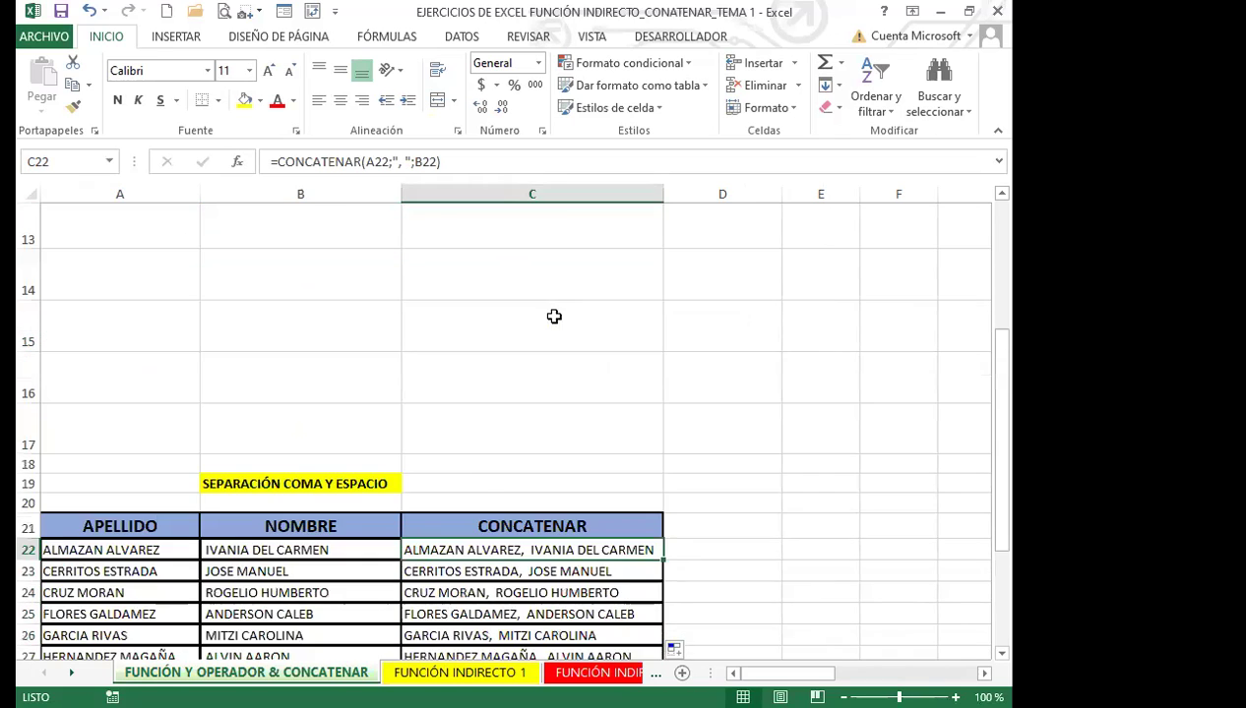
{"action": "scroll", "coordinate": [554, 316], "scroll_direction": "up", "scroll_amount": 4}
{"action": "left_click", "coordinate": [610, 297]}
{"action": "left_click", "coordinate": [672, 300]}
{"action": "left_click", "coordinate": [591, 302]}
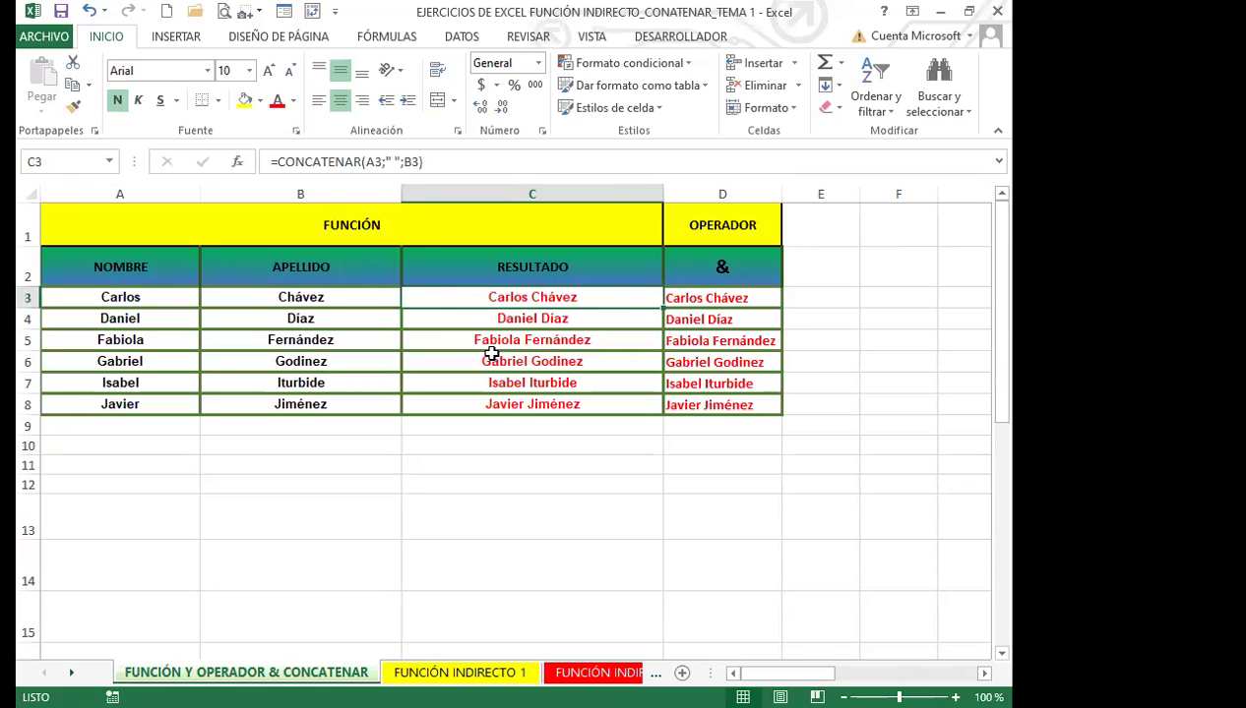
{"action": "scroll", "coordinate": [578, 461], "scroll_direction": "down", "scroll_amount": 3}
{"action": "scroll", "coordinate": [578, 460], "scroll_direction": "down", "scroll_amount": 3}
{"action": "left_click", "coordinate": [561, 279]}
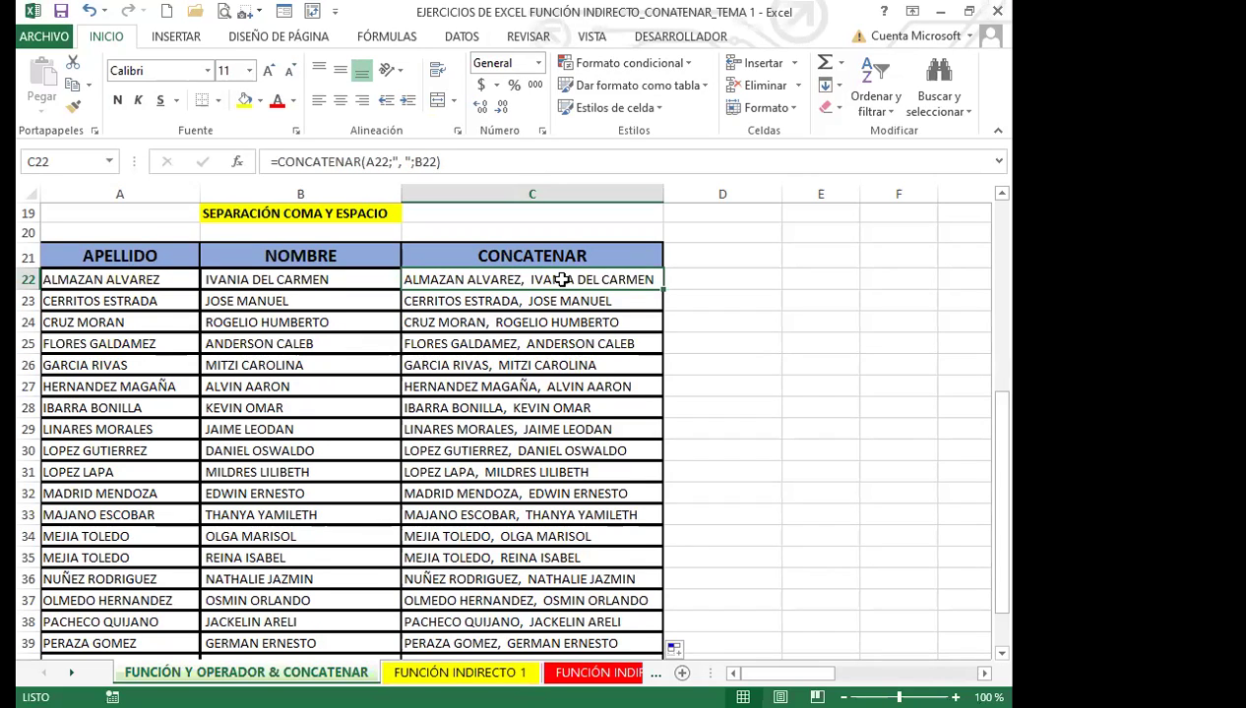
Switch to the presentation to read the FUNCIÓN INDIRECTO slide
{"action": "left_click_drag", "start_coordinate": [478, 405], "coordinate": [474, 388]}
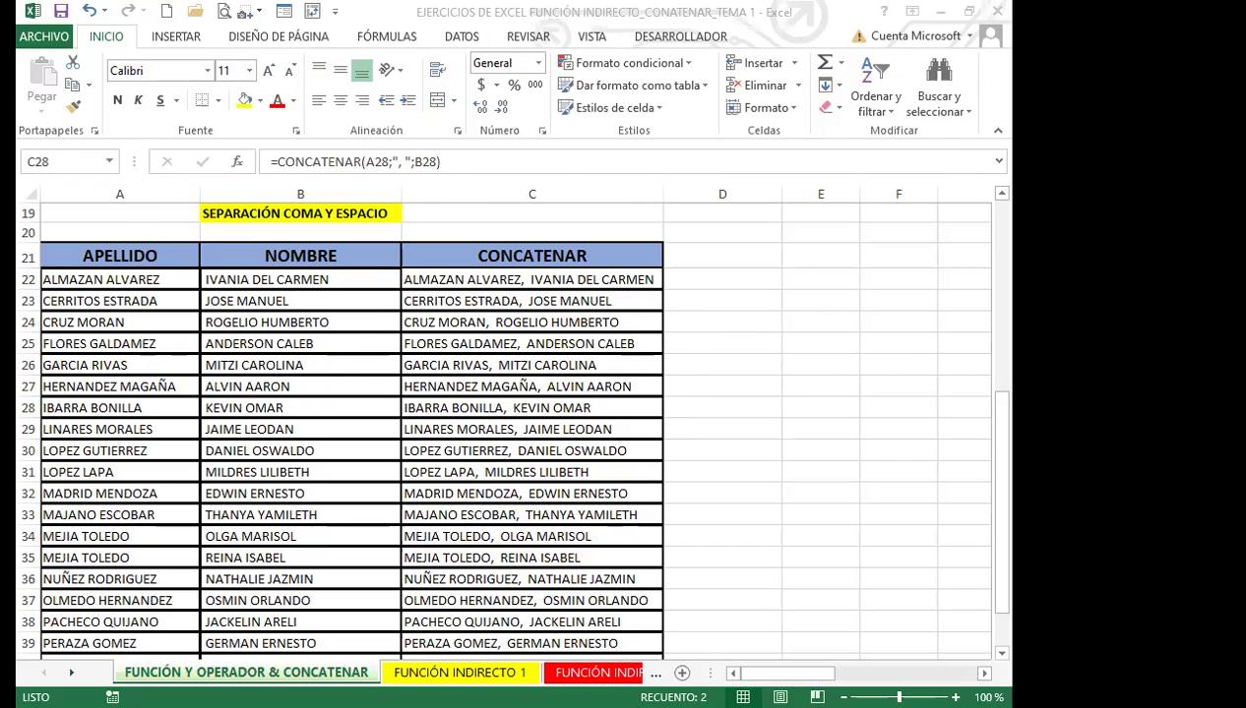
{"action": "key", "text": "alt+Tab"}
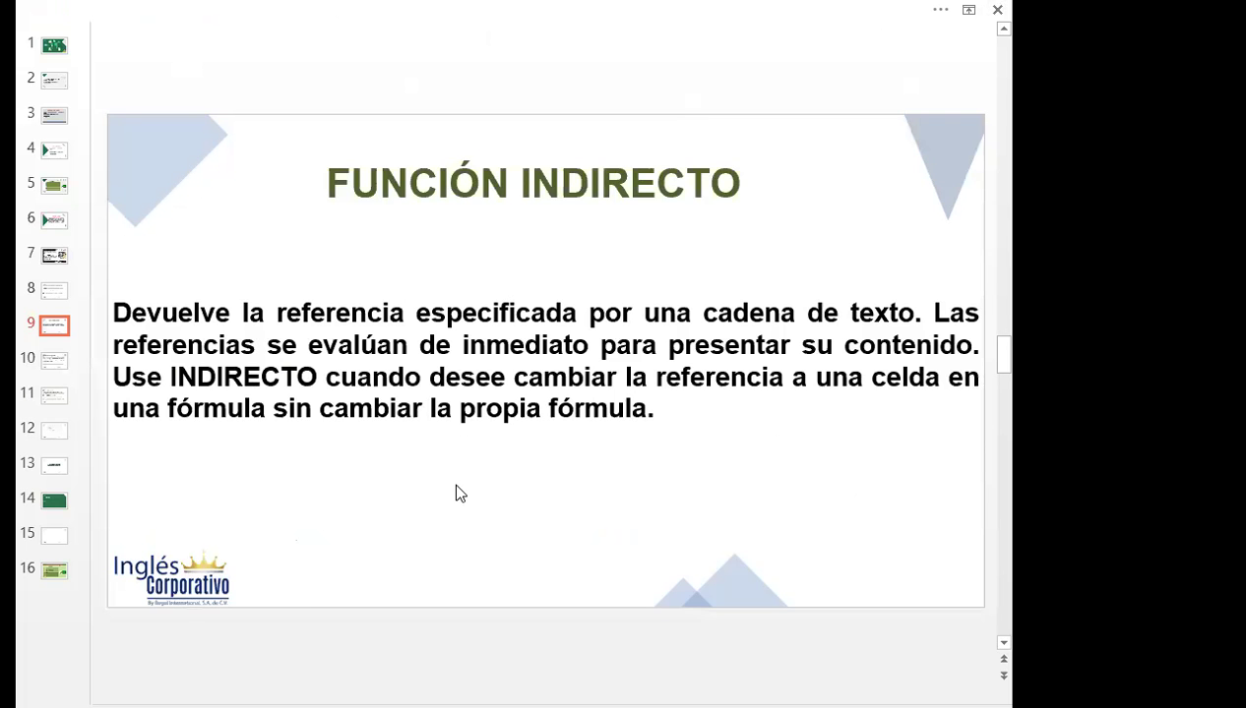
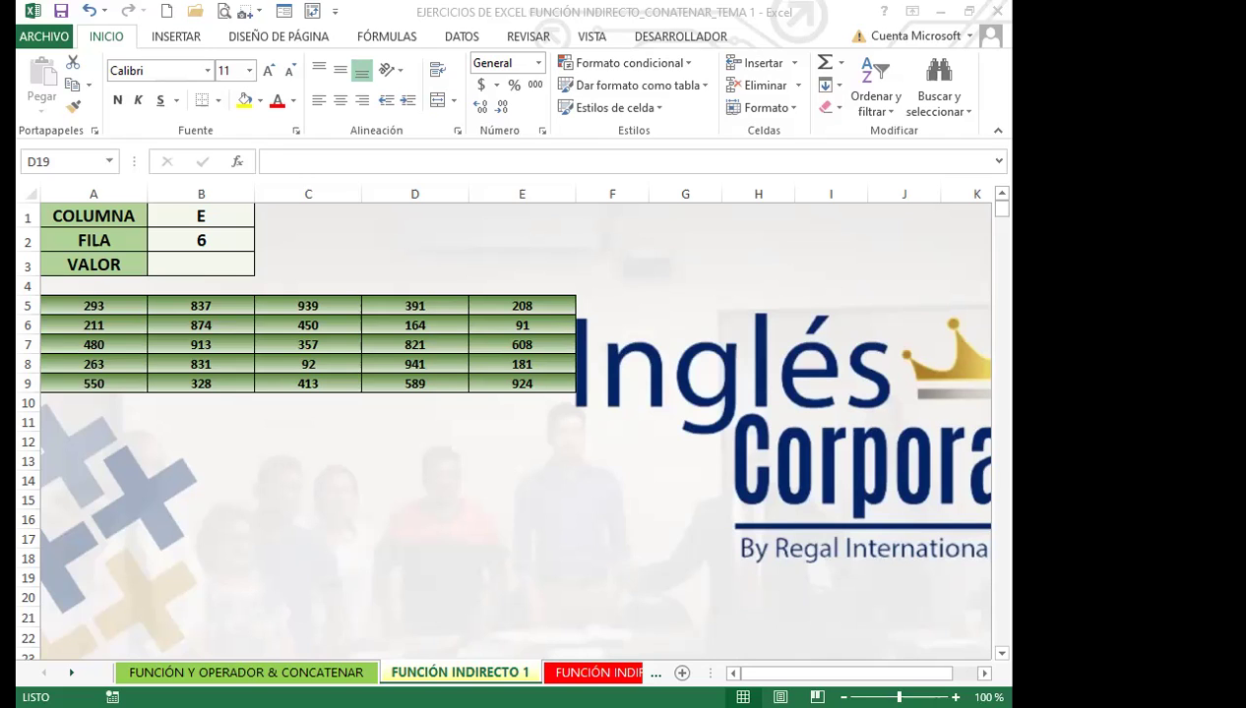
Enter the formula =INDIRECTO(B1&B2) in the VALOR cell B3 of the FUNCIÓN INDIRECTO 1 sheet
{"action": "left_click", "coordinate": [186, 262]}
{"action": "type", "text": "=I"}
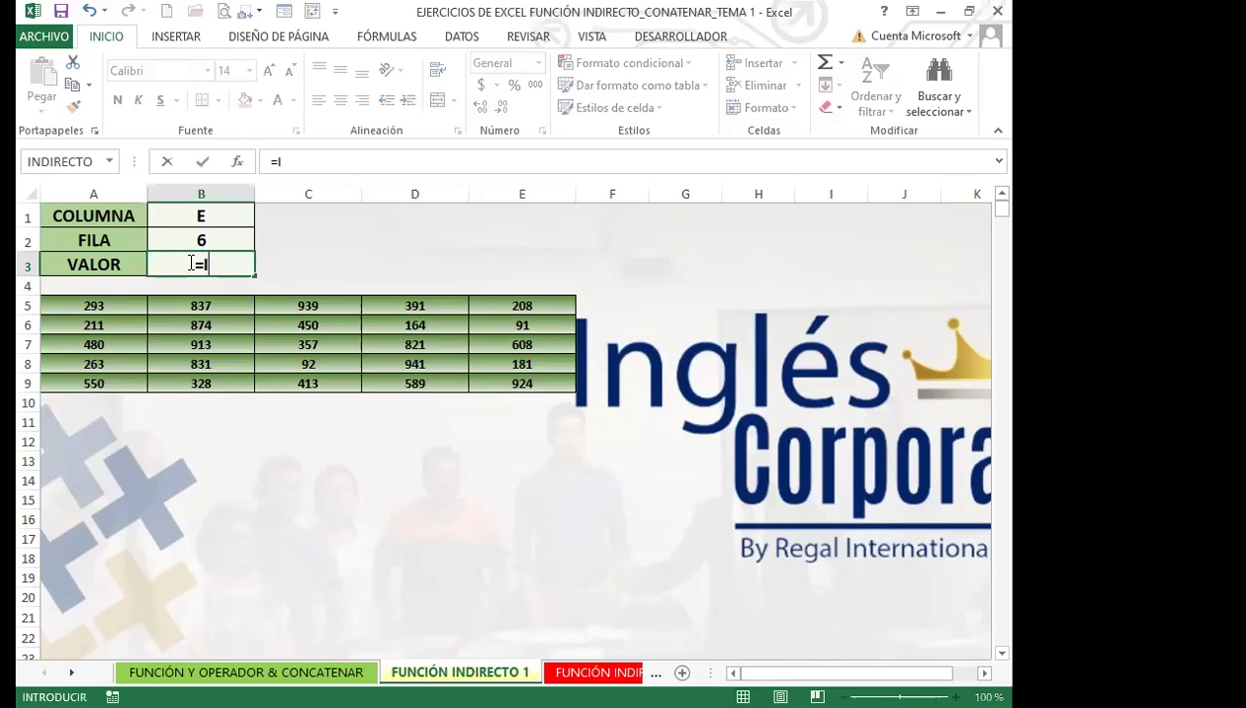
{"action": "type", "text": "ND"}
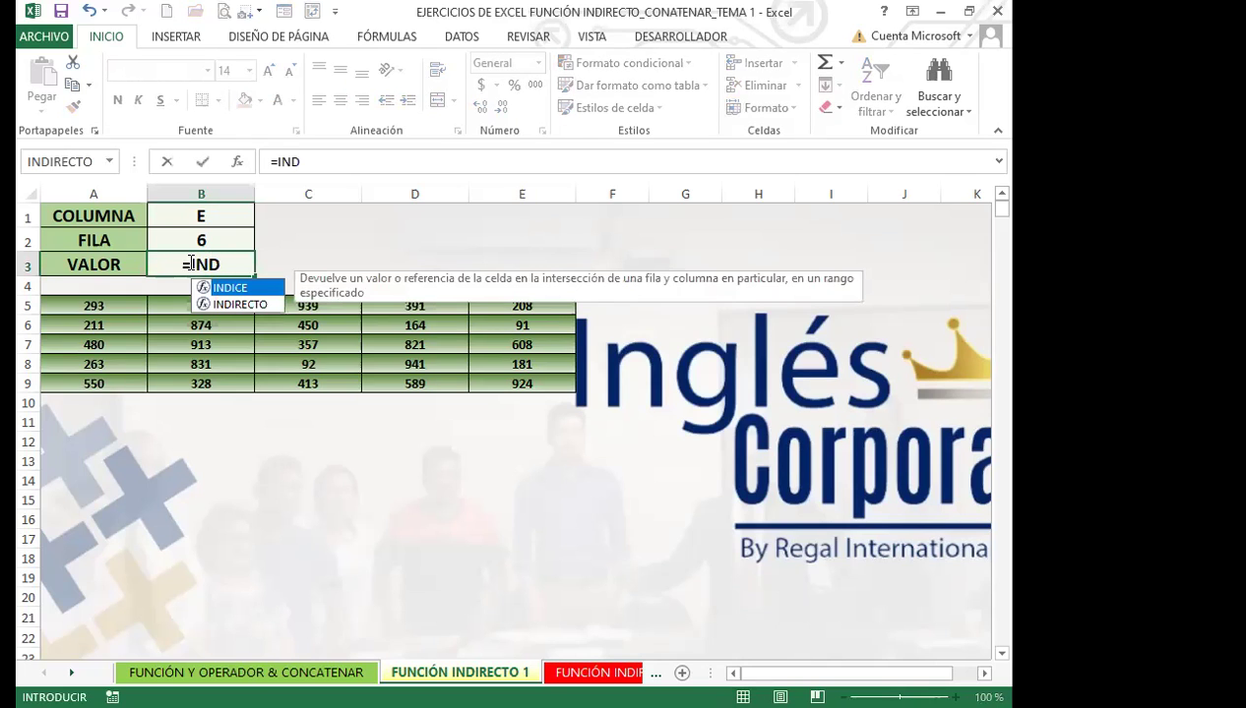
{"action": "double_click", "coordinate": [246, 304]}
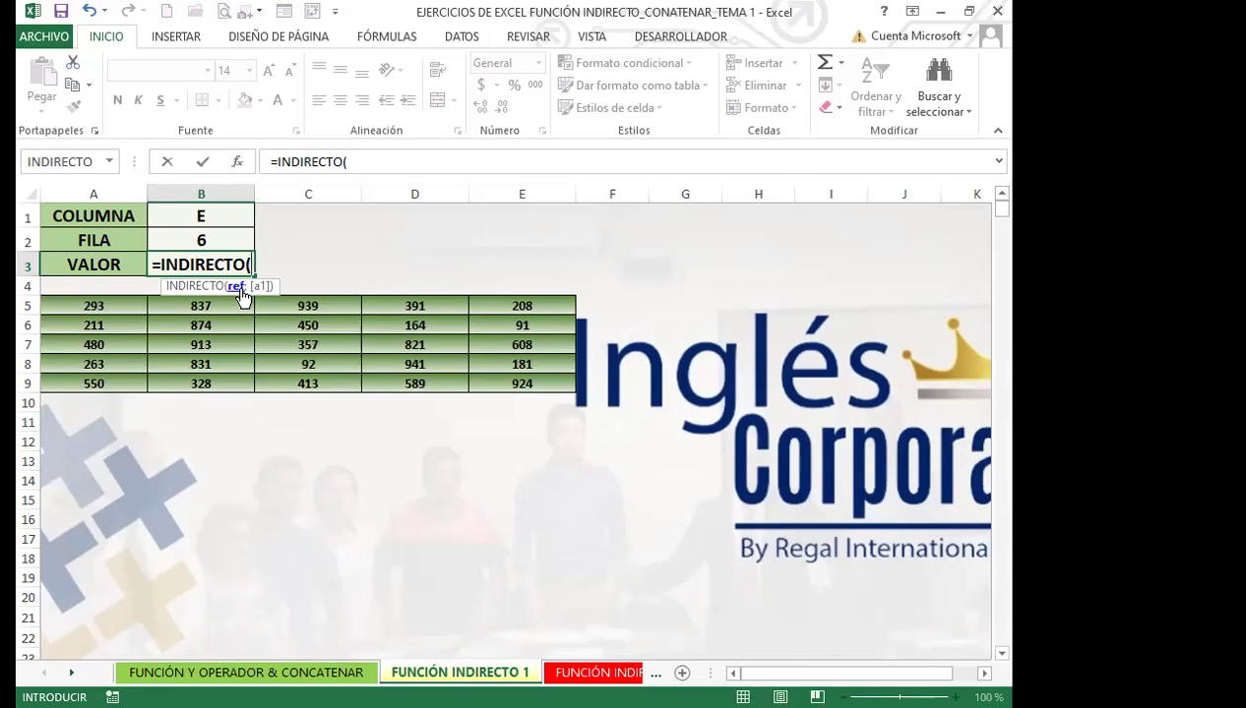
{"action": "left_click", "coordinate": [229, 215]}
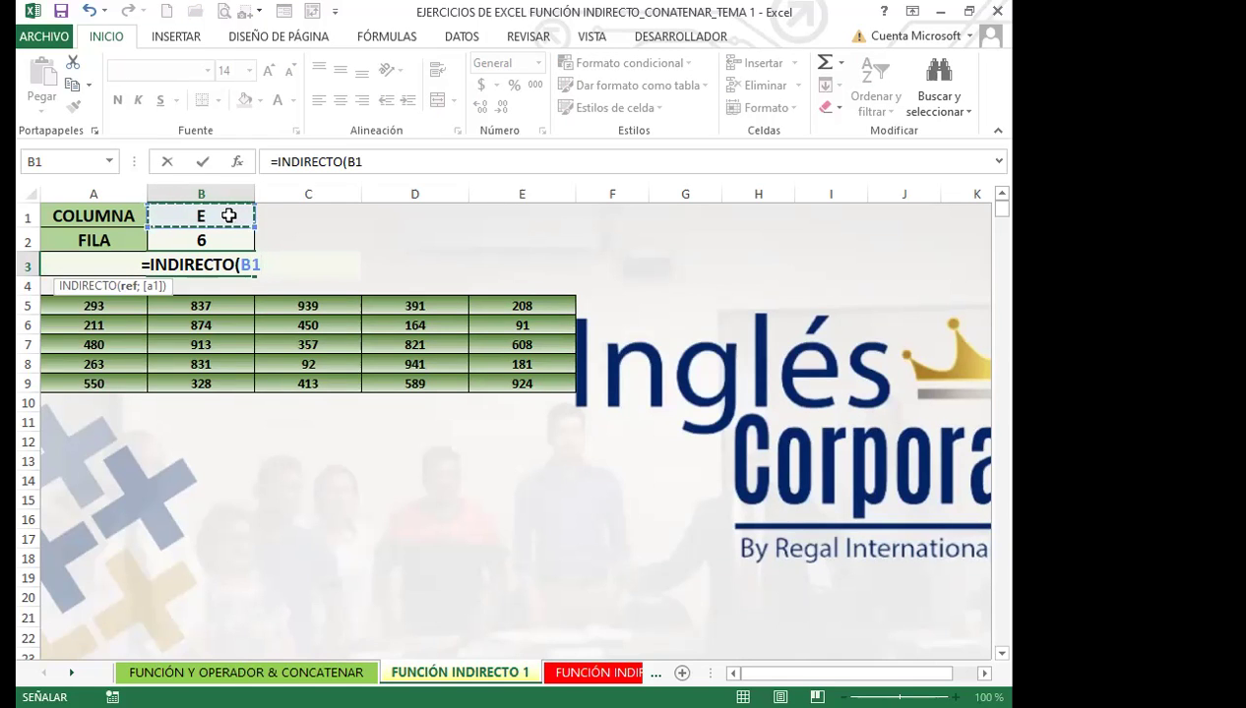
{"action": "type", "text": "%"}
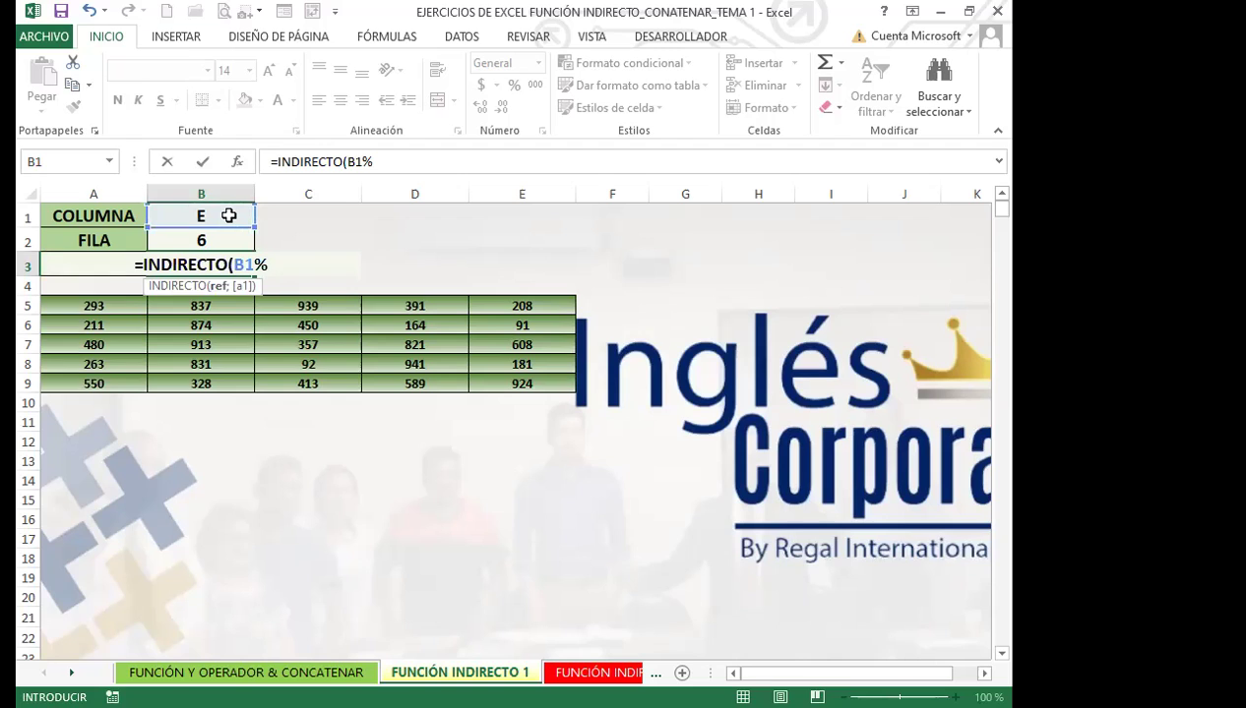
{"action": "key", "text": "BackSpace"}
{"action": "type", "text": "&"}
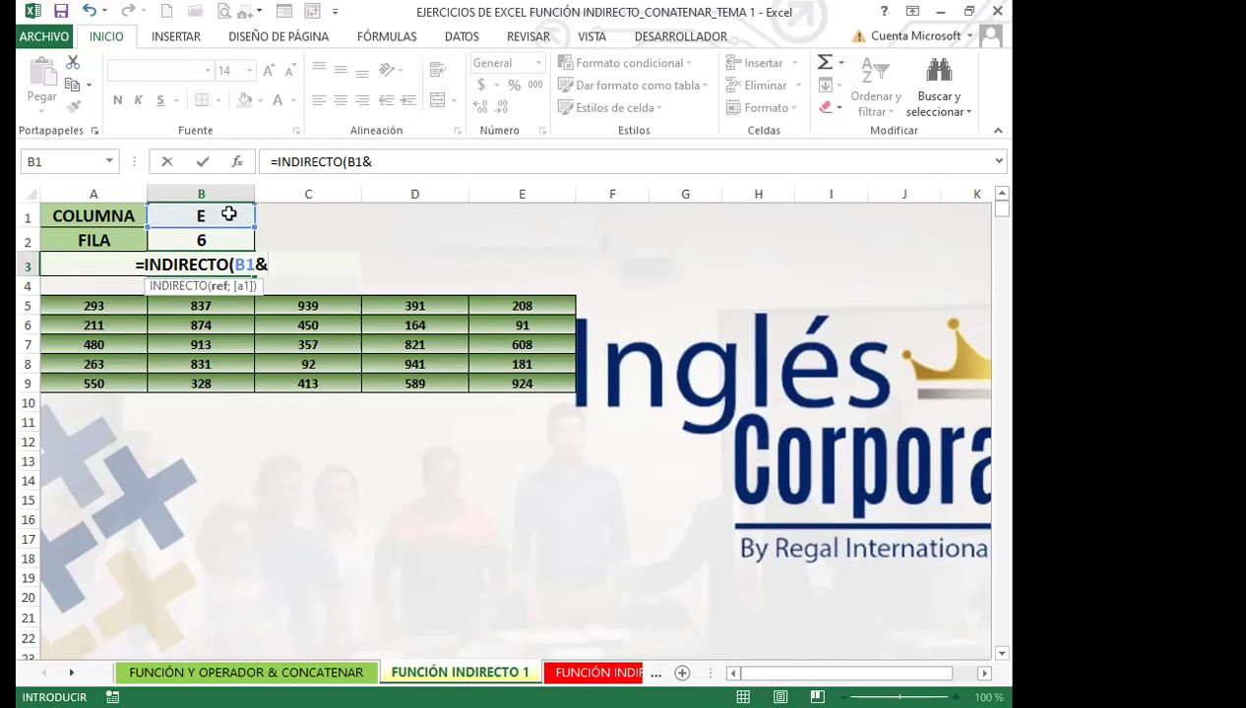
{"action": "left_click", "coordinate": [237, 242]}
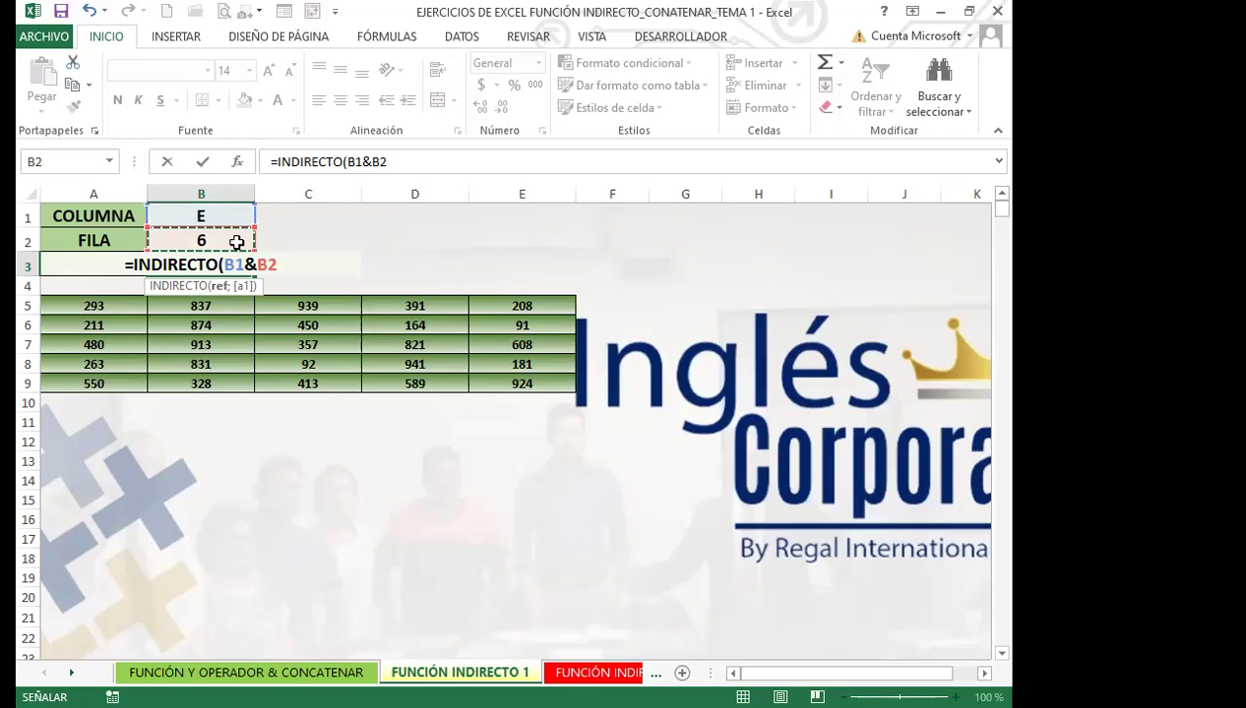
{"action": "key", "text": "Return"}
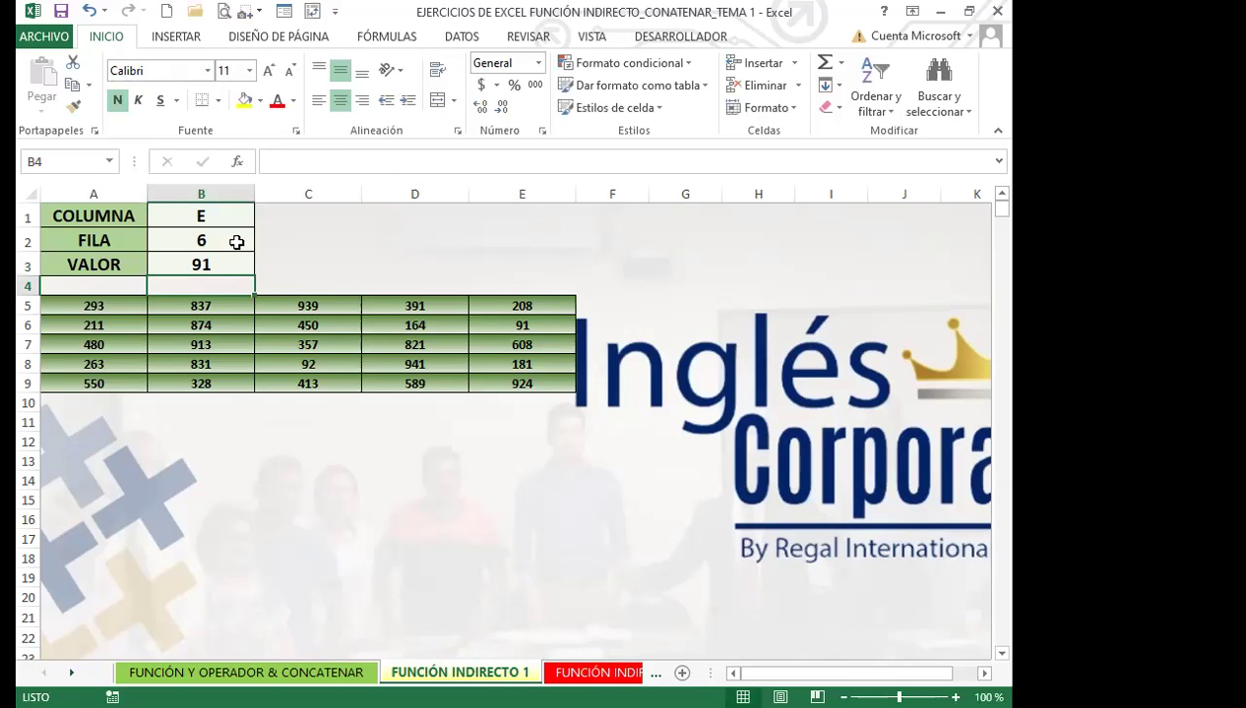
Check the formula in B3 and highlight the cell it references, E6, with a yellow fill
{"action": "left_click", "coordinate": [228, 262]}
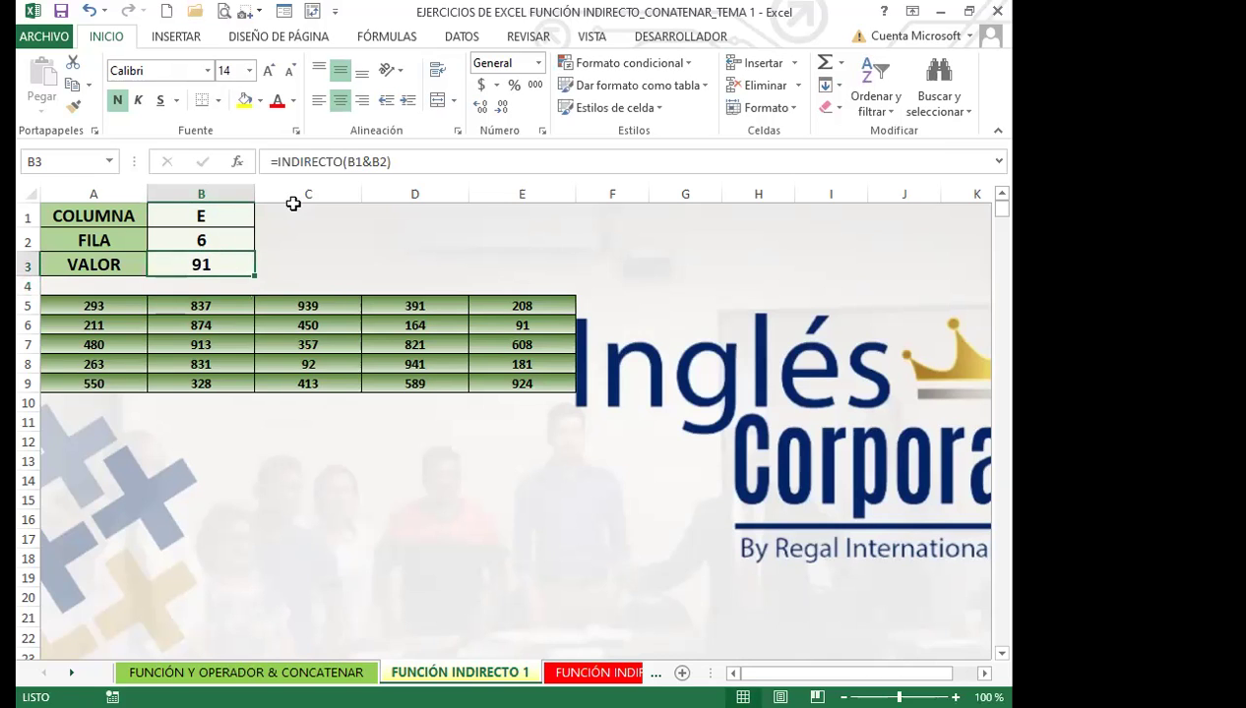
{"action": "left_click", "coordinate": [495, 326]}
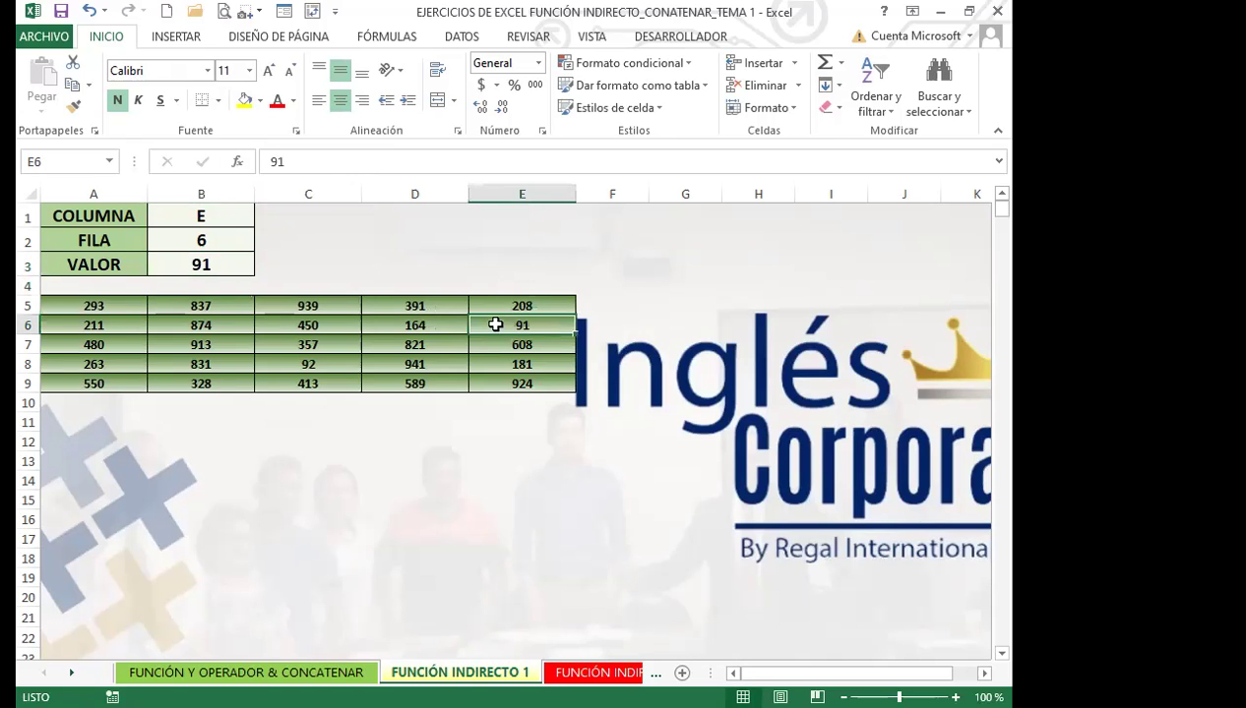
{"action": "left_click", "coordinate": [243, 100]}
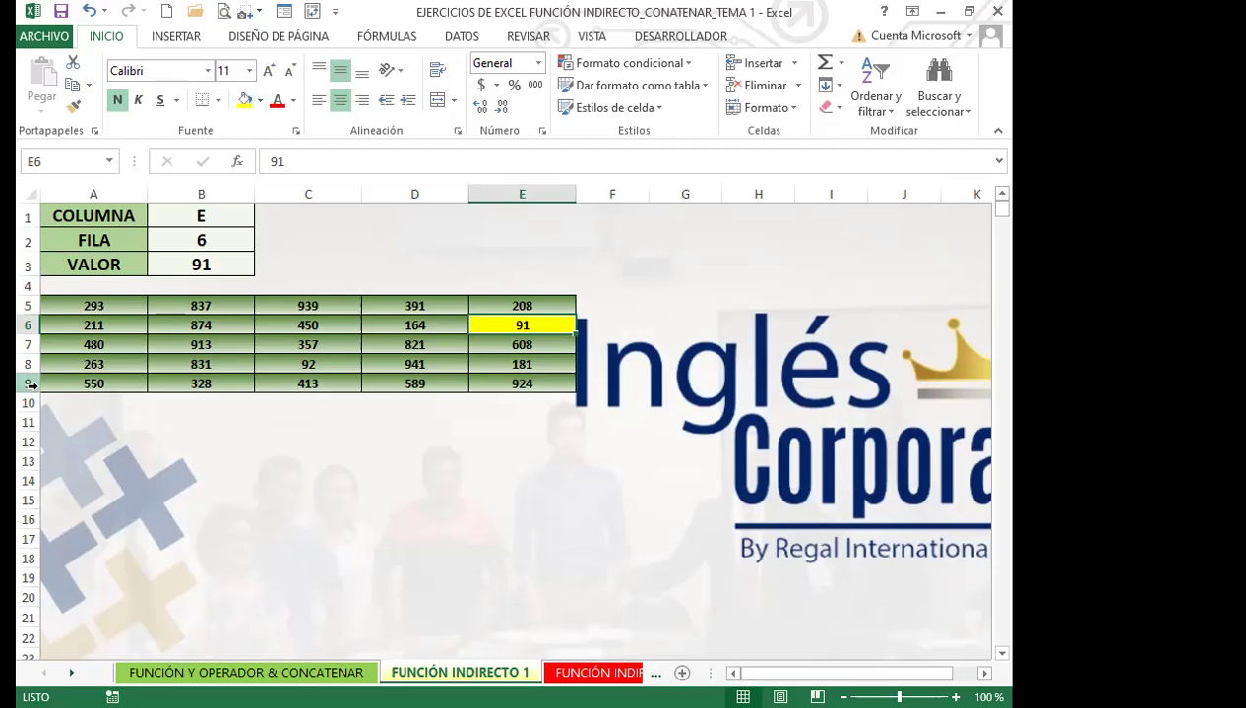
Set the COLUMNA value in B1 to C and the FILA value in B2 to 9
{"action": "left_click", "coordinate": [218, 215]}
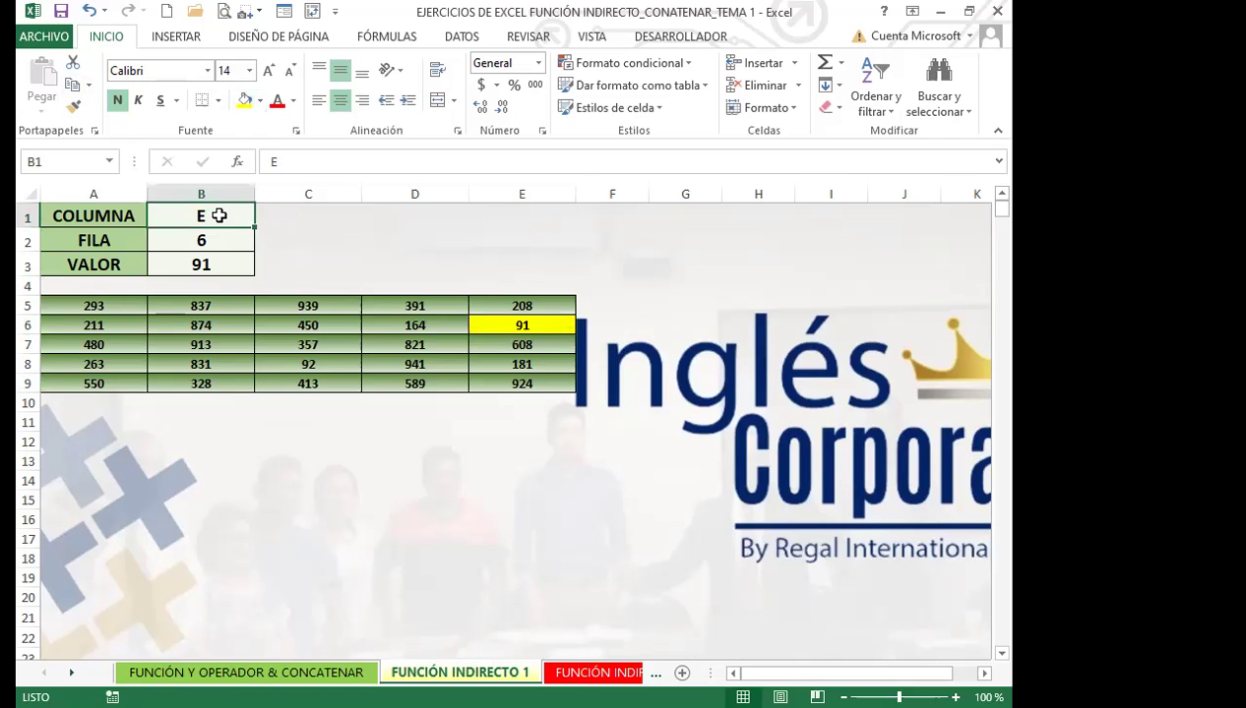
{"action": "type", "text": "C"}
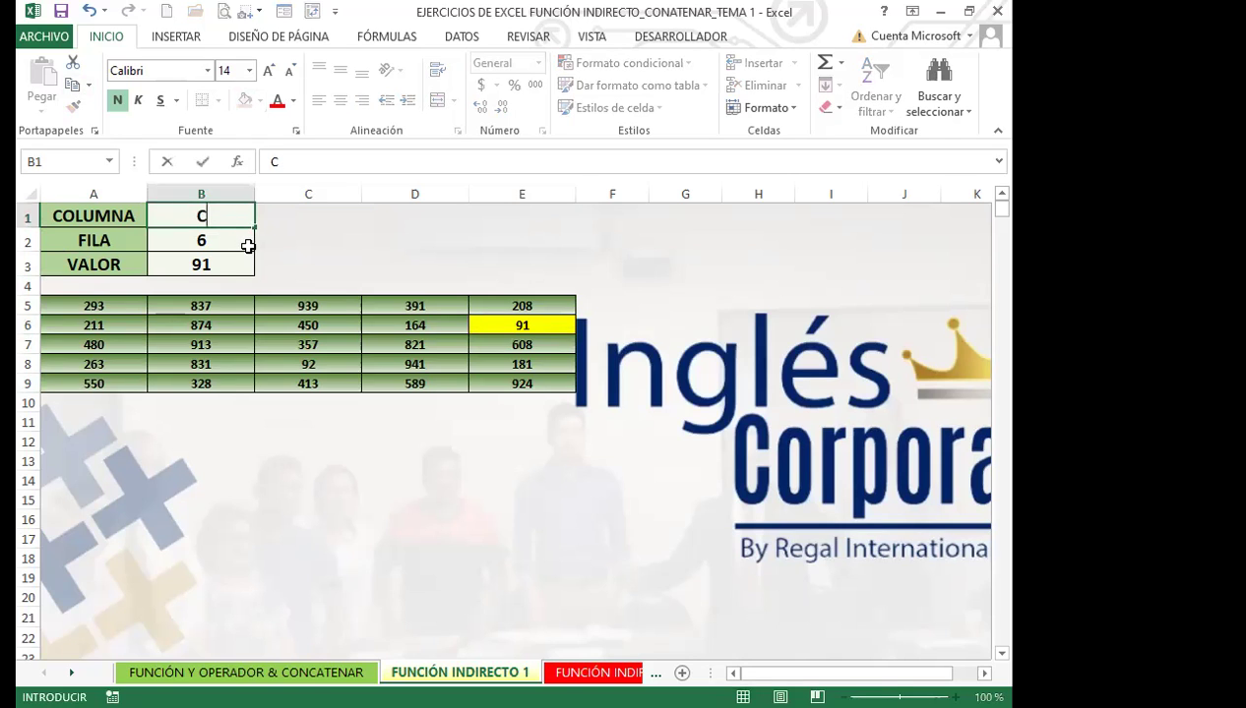
{"action": "key", "text": "Return"}
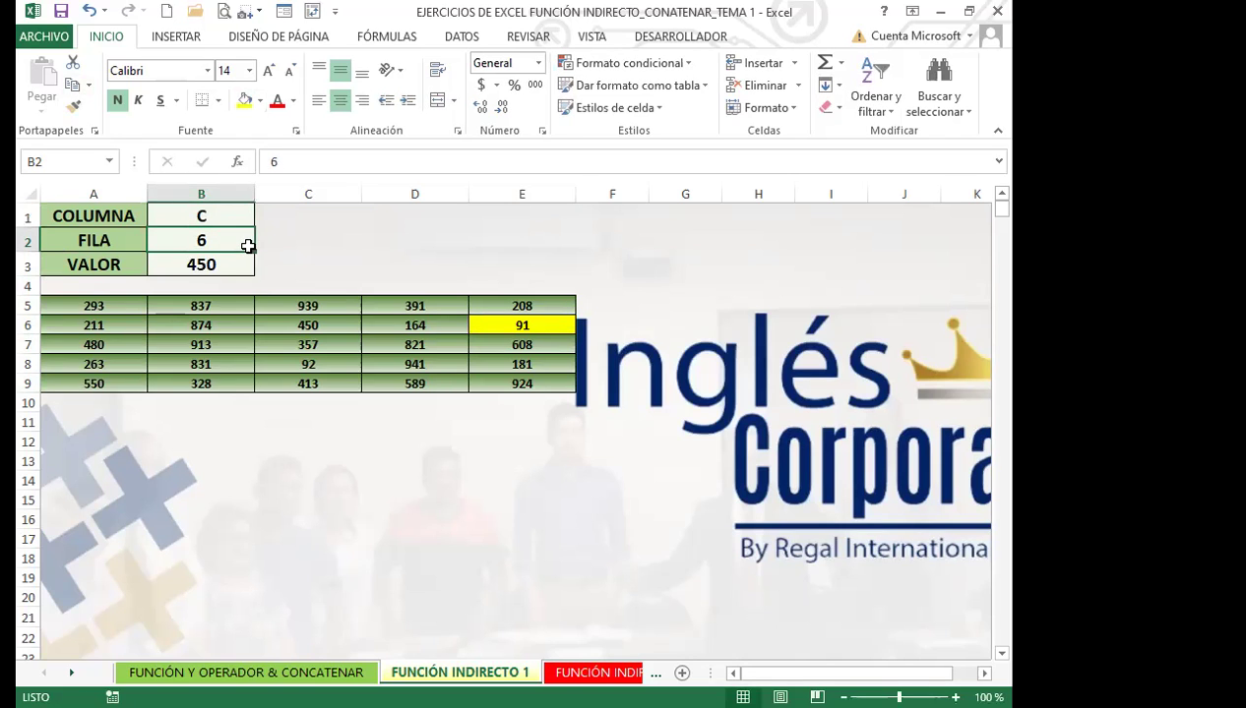
{"action": "type", "text": "9"}
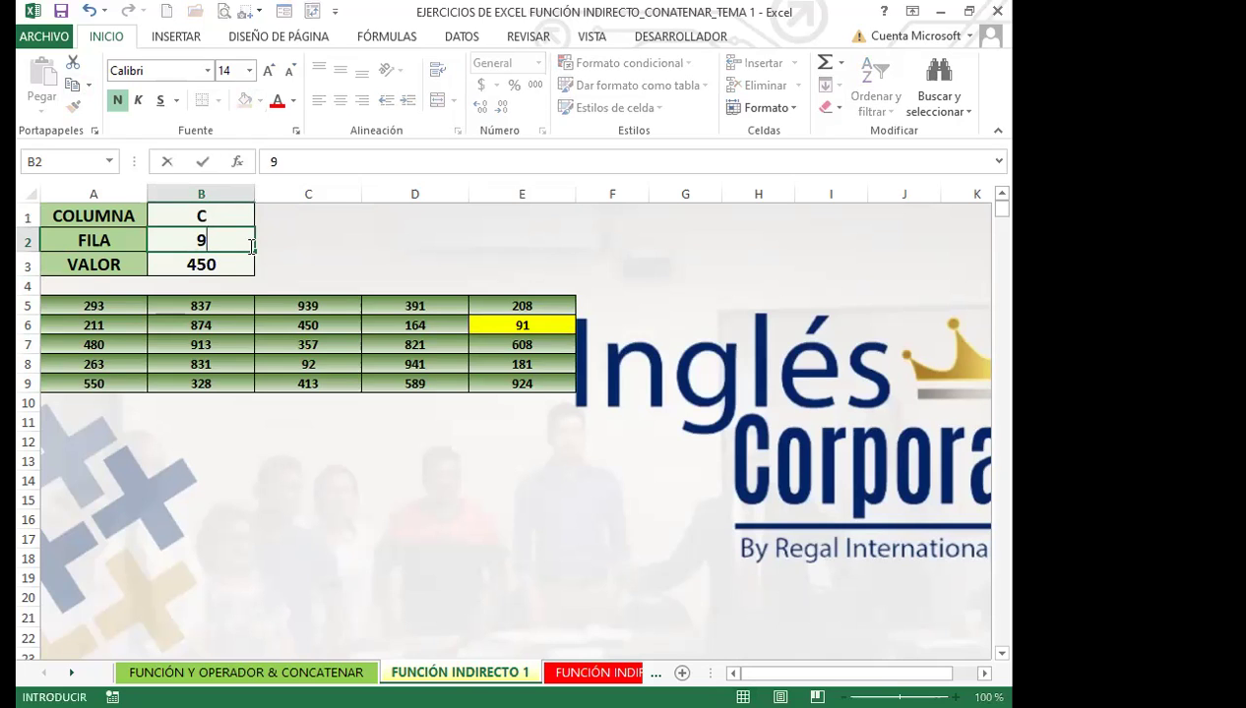
{"action": "key", "text": "Return"}
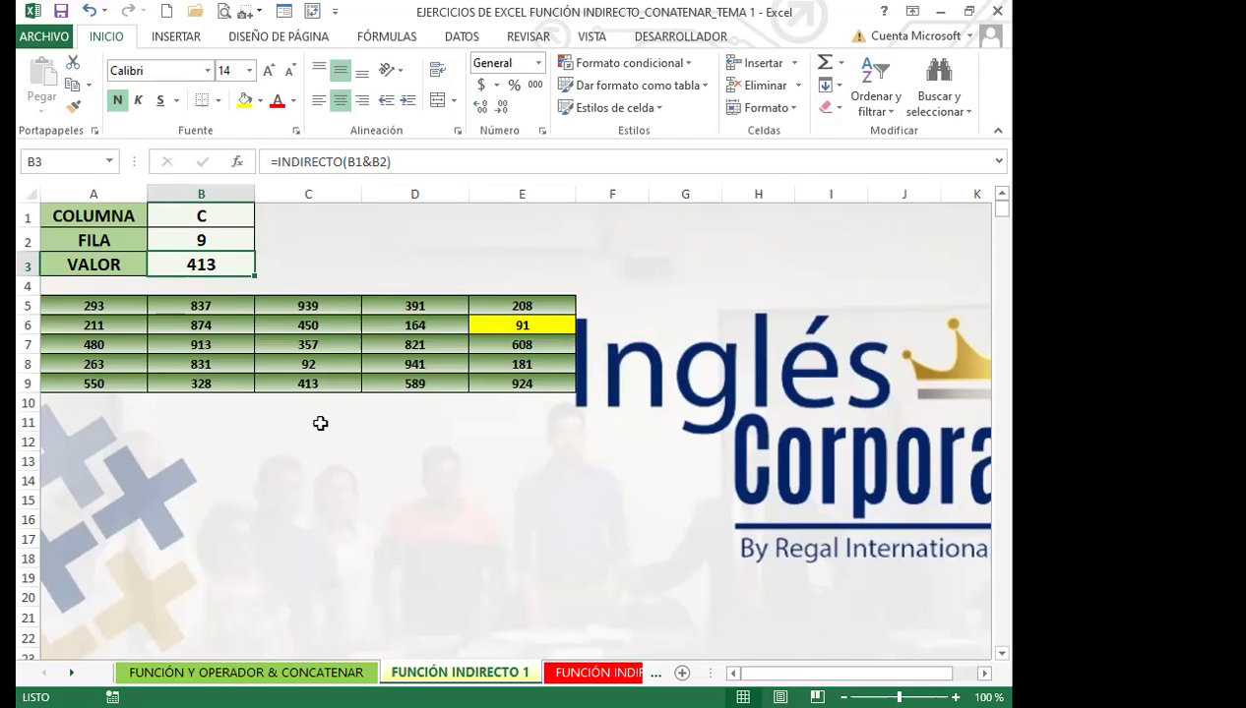
Highlight the referenced cell C9 with a yellow fill and check the formula in the VALOR cell B3
{"action": "left_click", "coordinate": [340, 384]}
{"action": "left_click", "coordinate": [244, 101]}
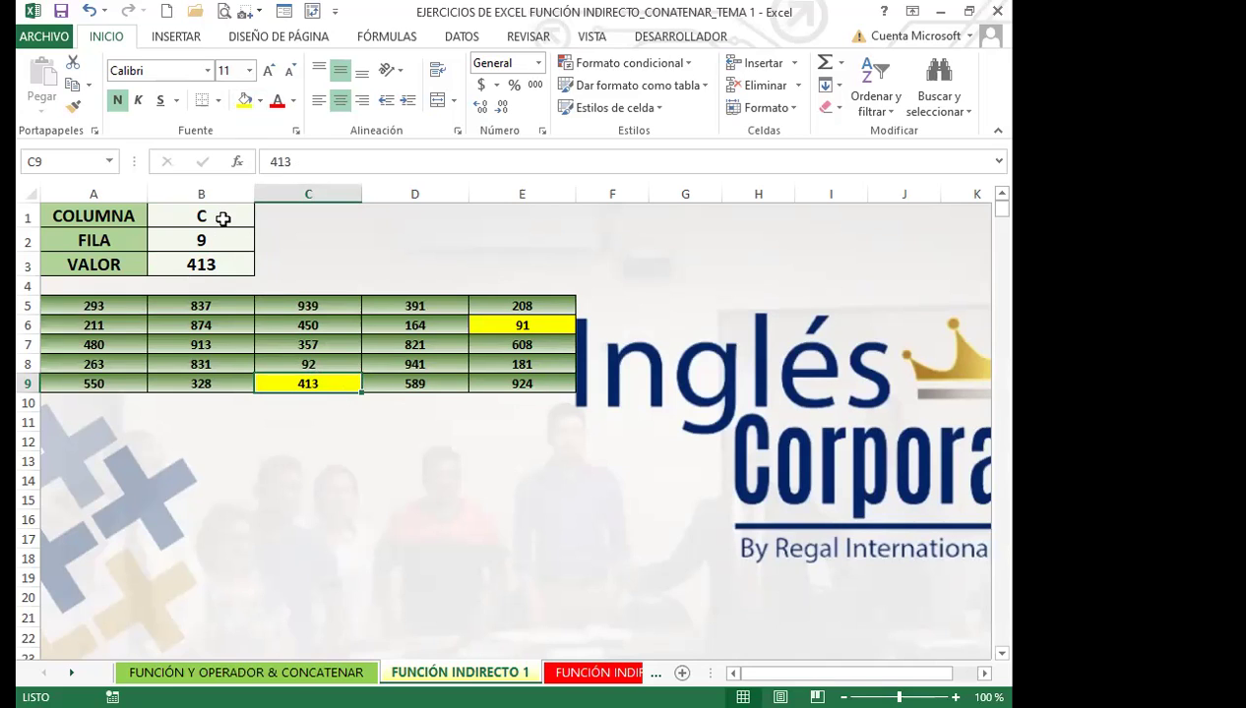
{"action": "left_click", "coordinate": [228, 263]}
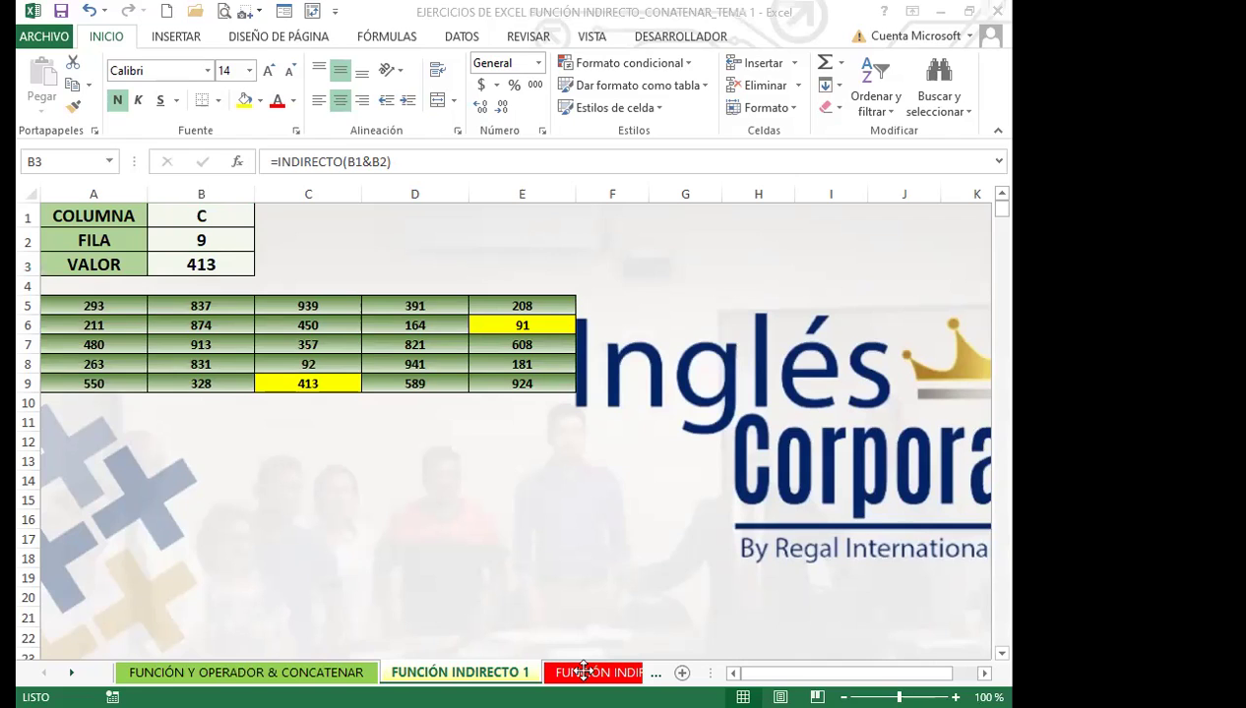
{"action": "left_click", "coordinate": [533, 554]}
{"action": "left_click_drag", "start_coordinate": [492, 540], "coordinate": [393, 546]}
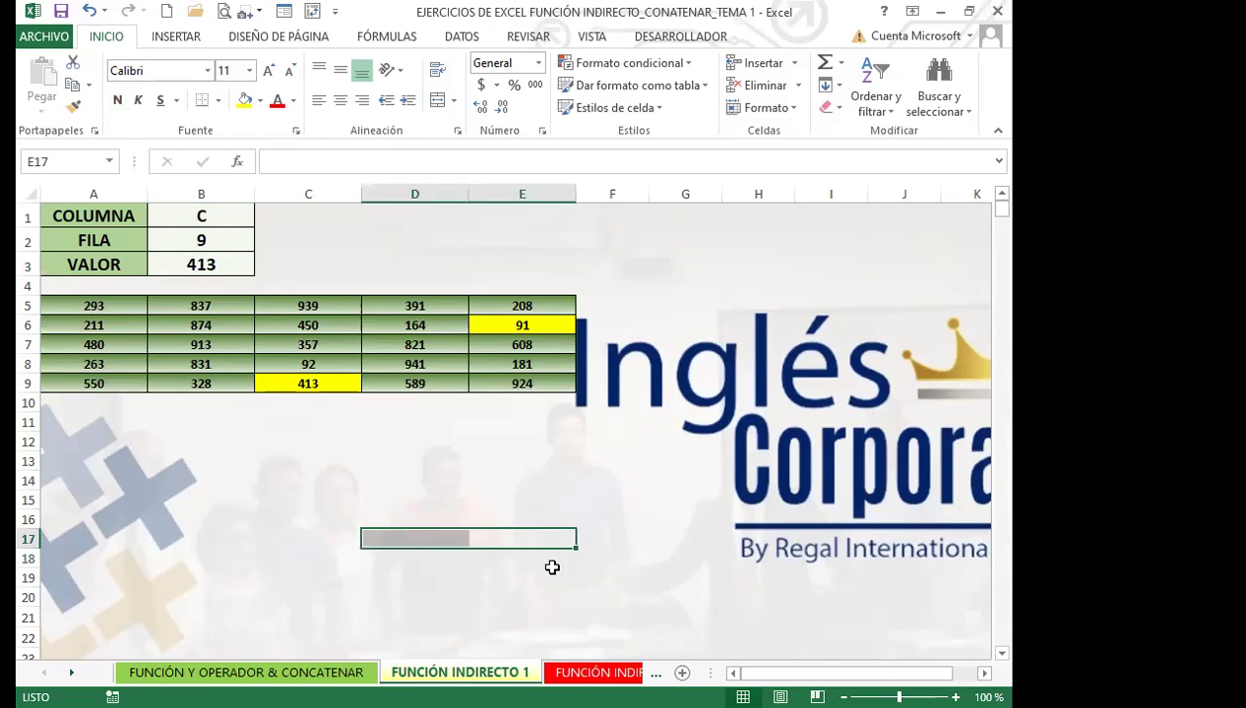
{"action": "left_click", "coordinate": [353, 587]}
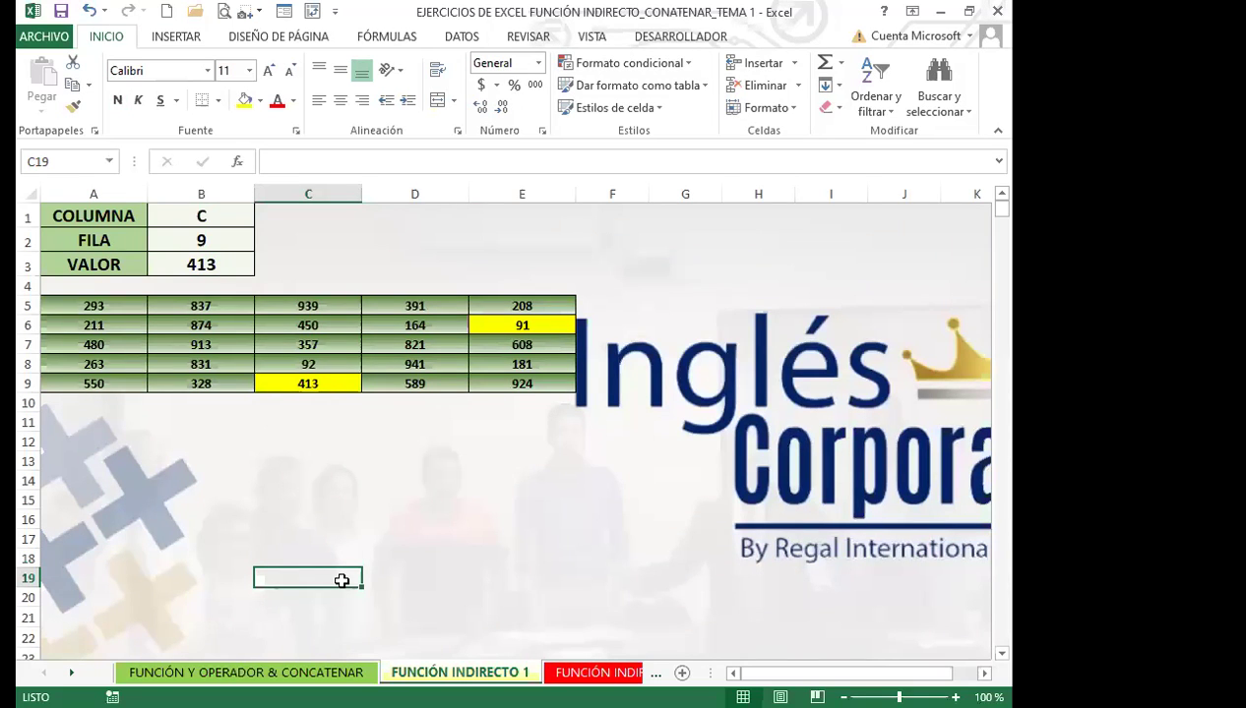
On the FUNCIÓN INDIRECTO 2 sheet, enter the letter B in I6 and the number 10 in I7
{"action": "key", "text": "ctrl+Page_Down"}
{"action": "left_click", "coordinate": [371, 604]}
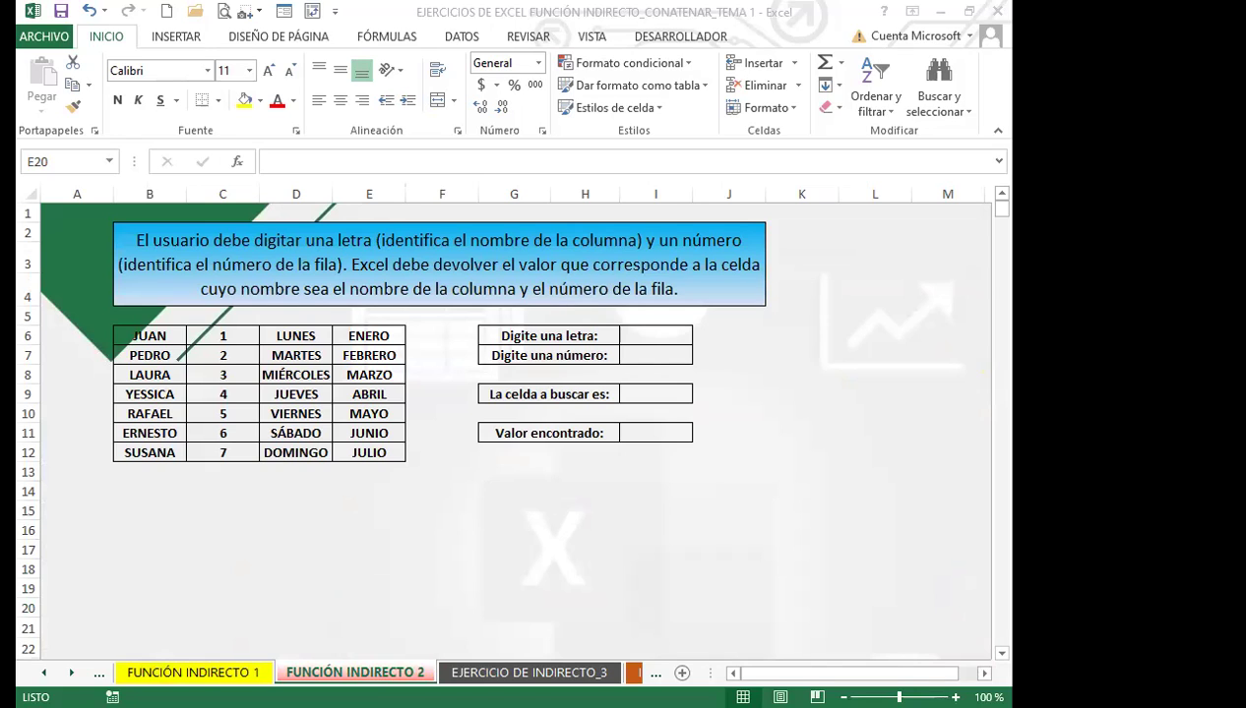
{"action": "left_click", "coordinate": [638, 336]}
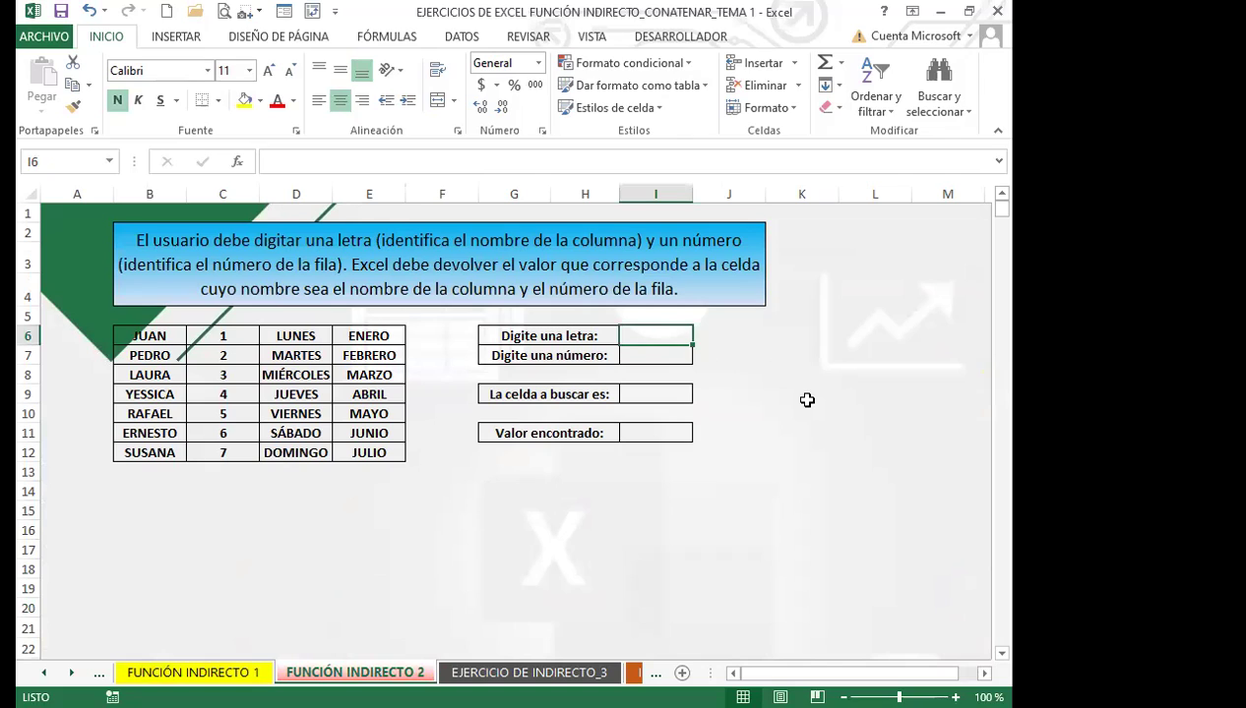
{"action": "type", "text": "B"}
{"action": "key", "text": "Return"}
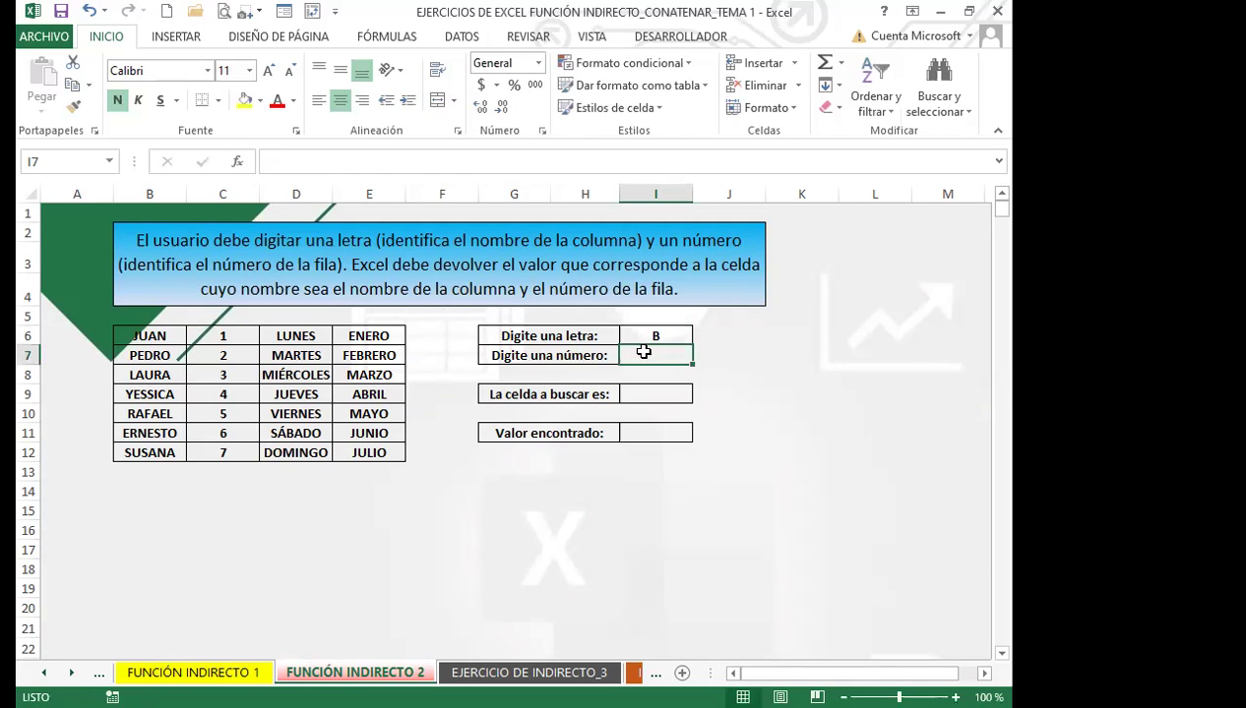
{"action": "type", "text": "10"}
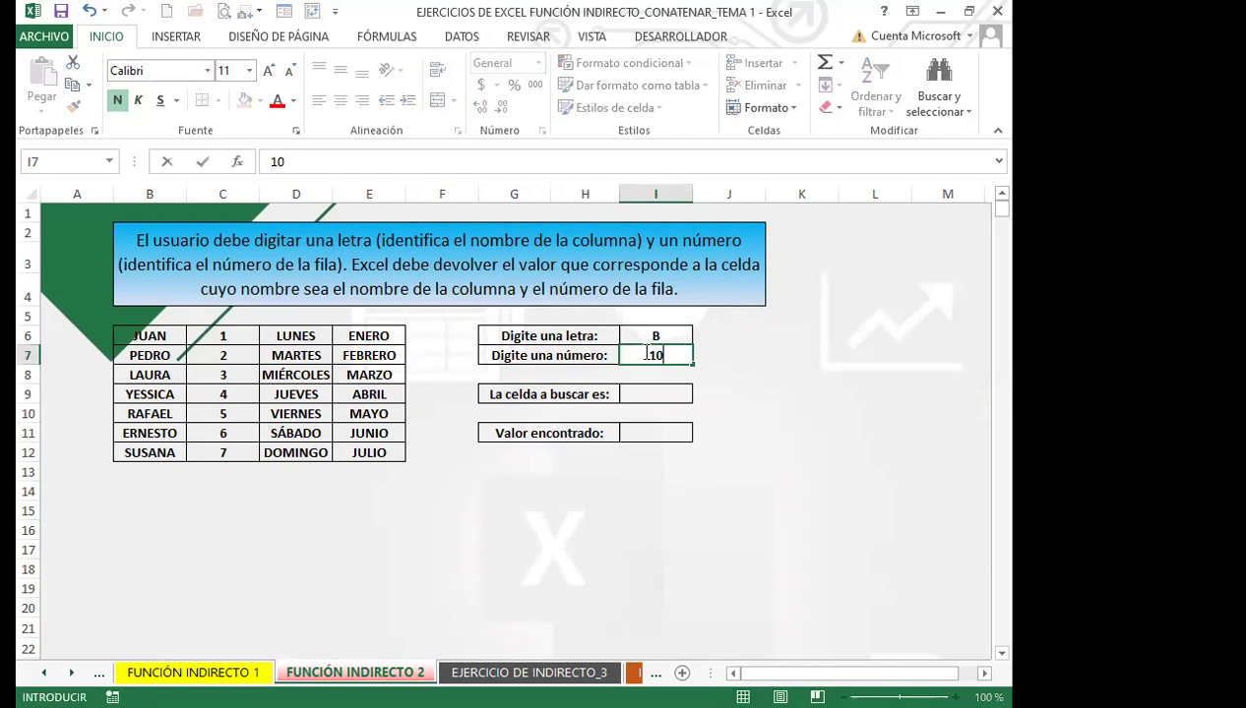
Join the letter and number with the formula =I6&I7 in the "La celda a buscar es" cell I9
{"action": "left_click", "coordinate": [652, 394]}
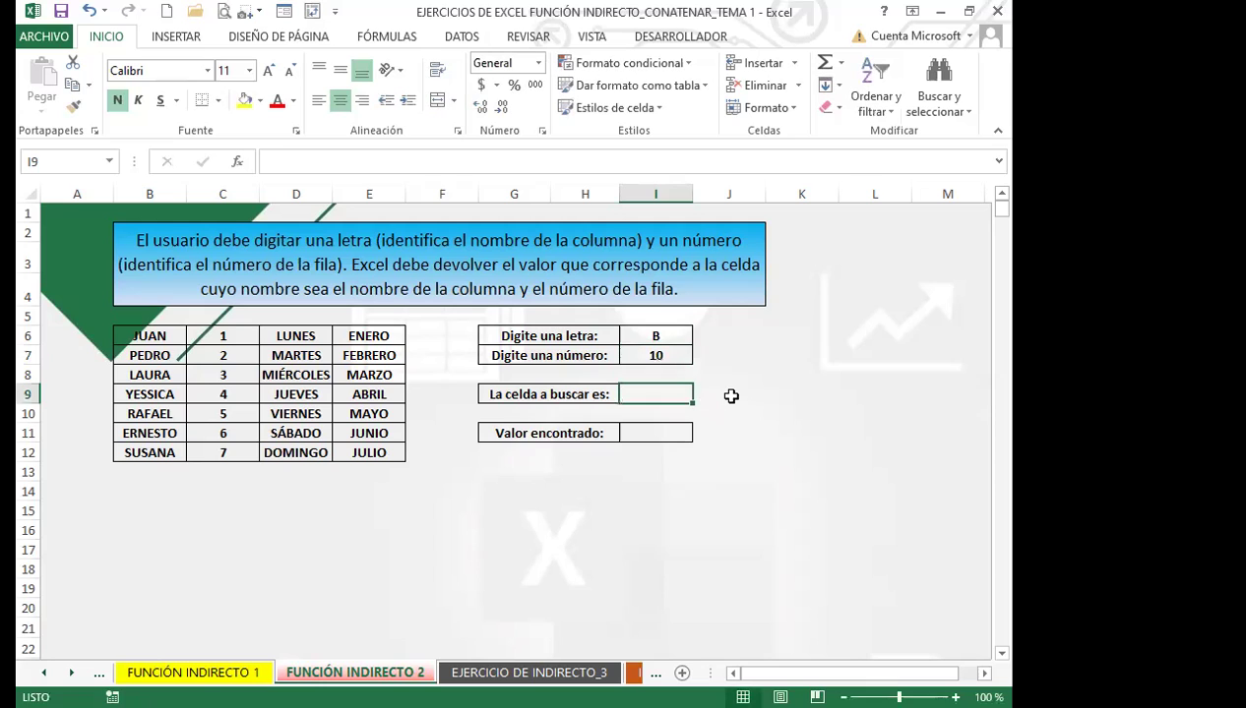
{"action": "type", "text": "="}
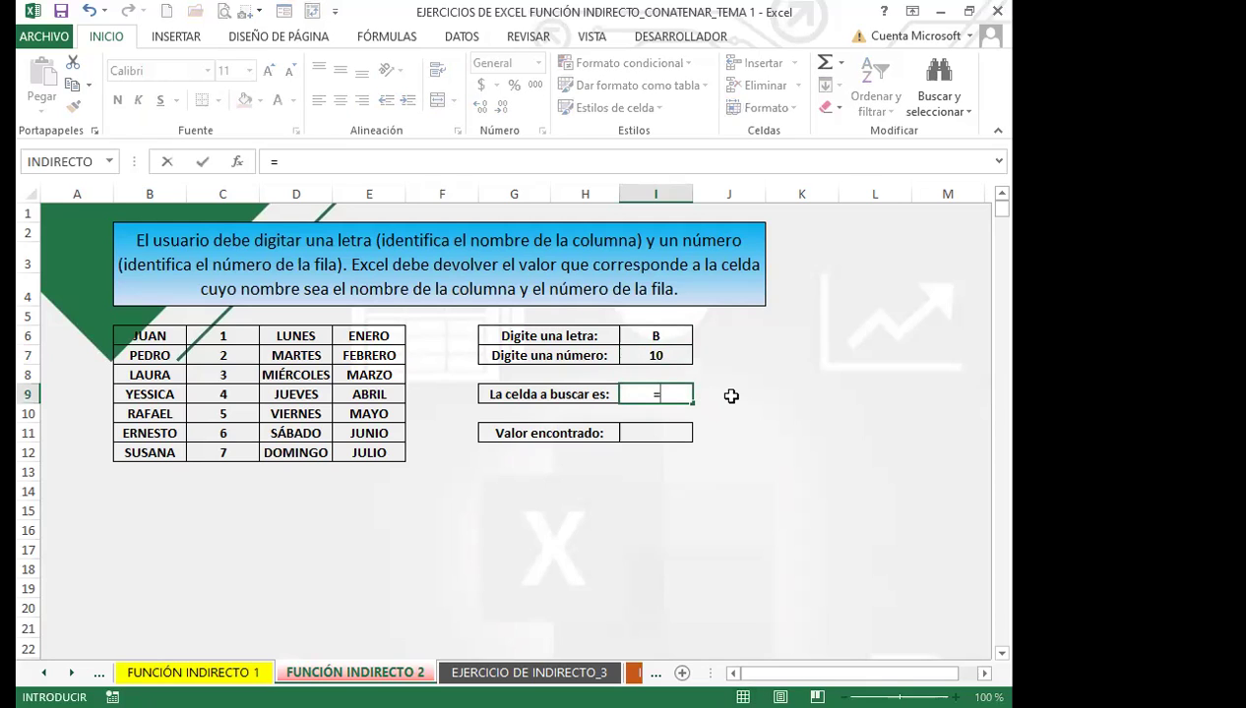
{"action": "left_click", "coordinate": [677, 332]}
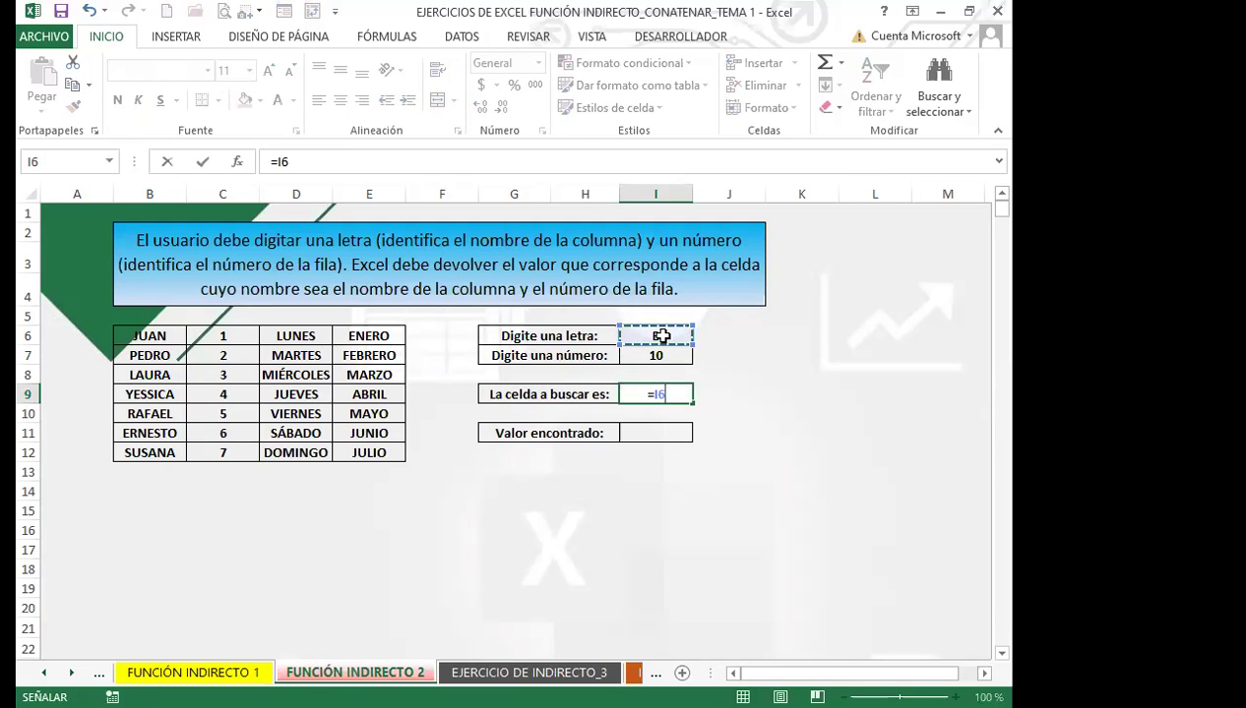
{"action": "type", "text": "&"}
{"action": "left_click", "coordinate": [654, 354]}
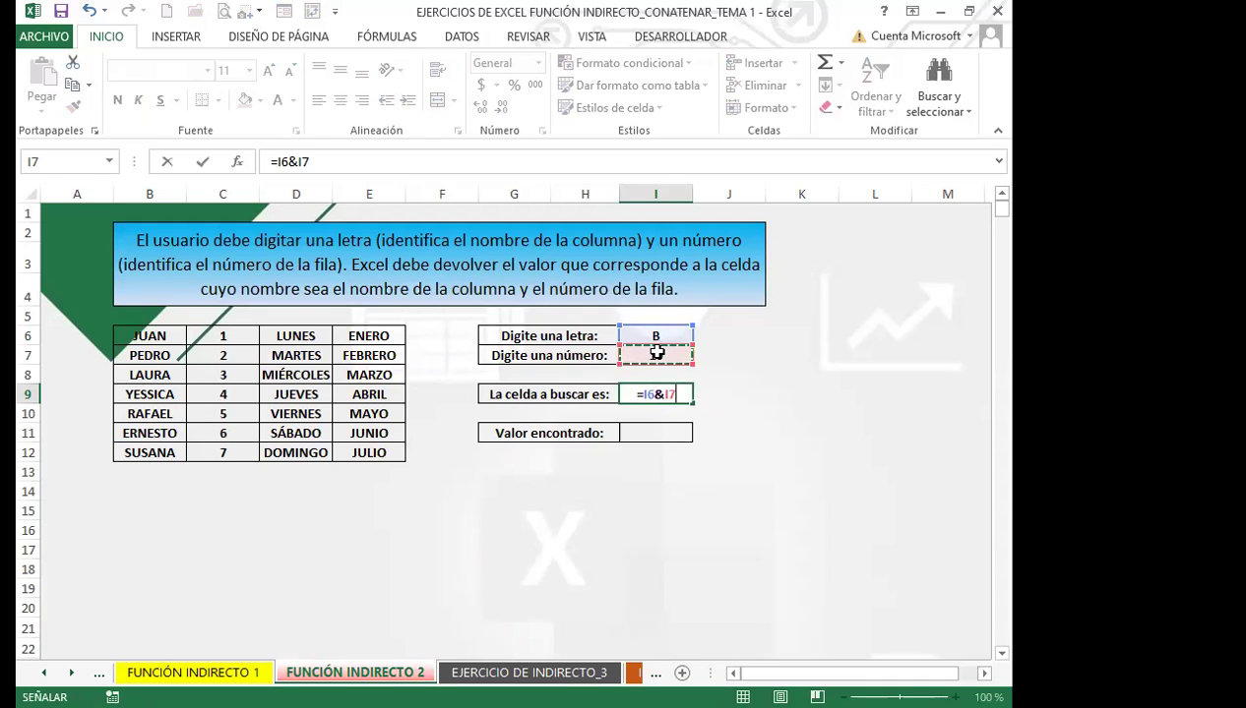
{"action": "key", "text": "Return"}
{"action": "left_click", "coordinate": [642, 390]}
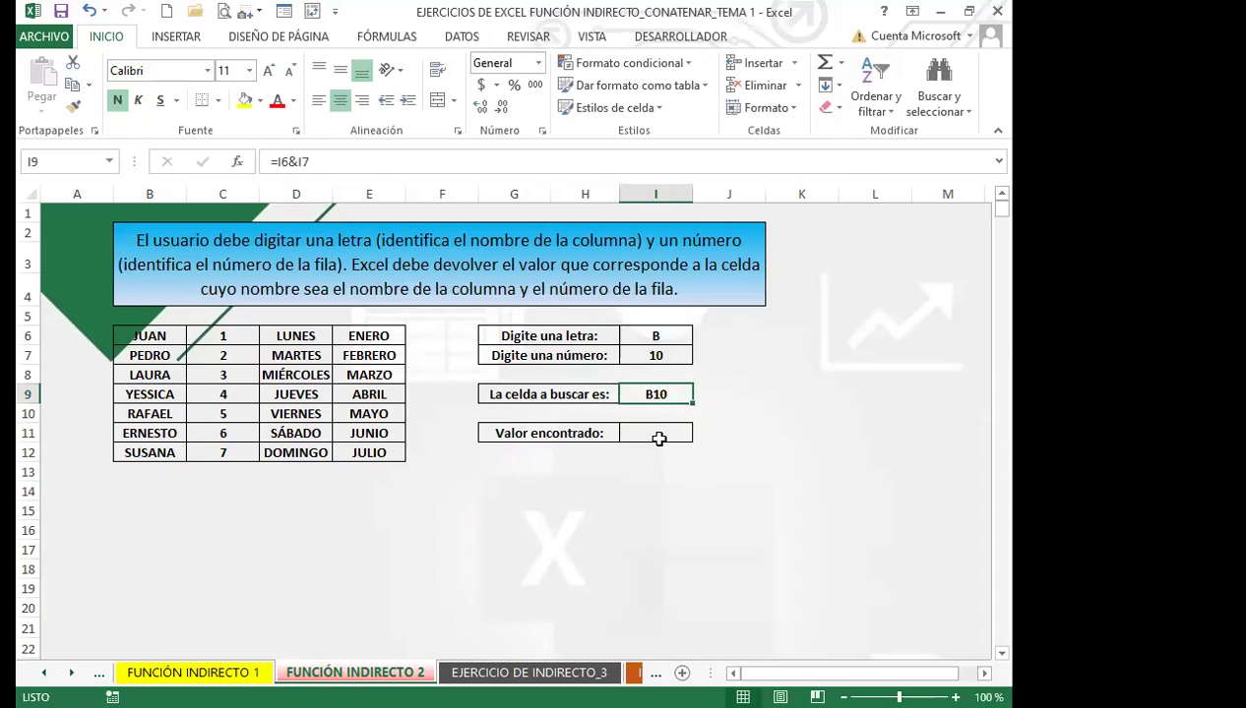
Enter the formula =INDIRECTO(I9) in the "Valor encontrado" cell I11
{"action": "left_click", "coordinate": [658, 436]}
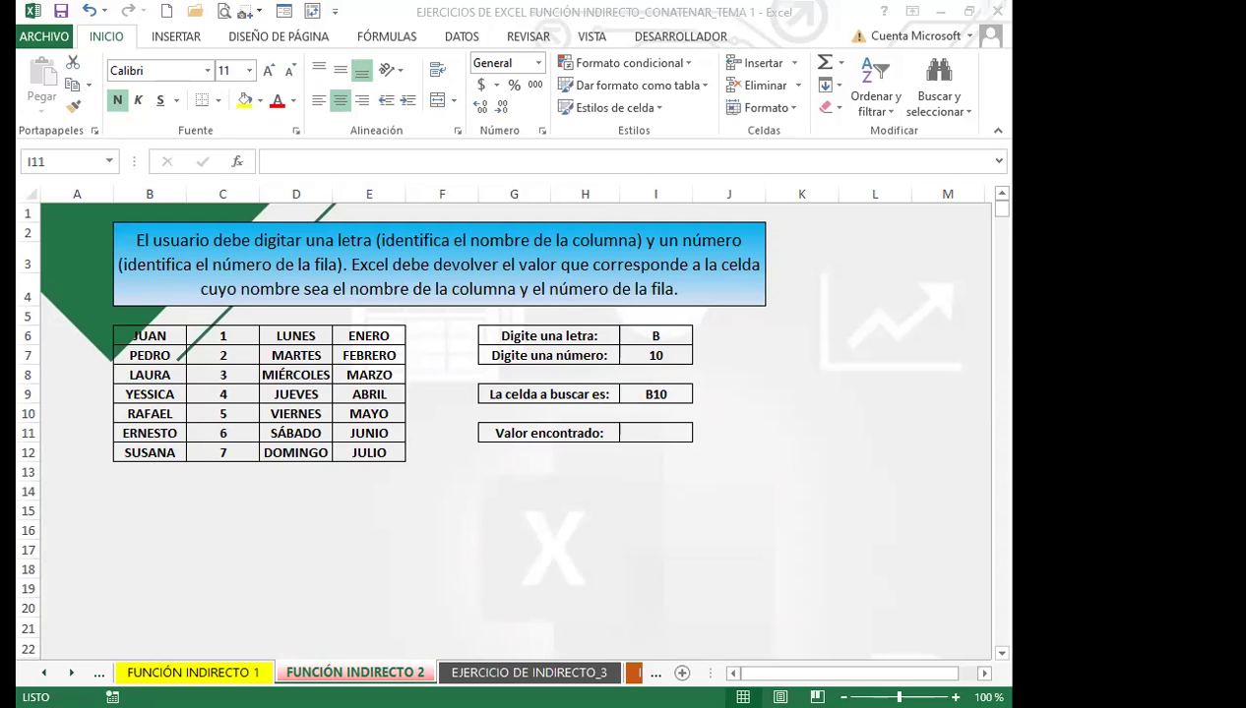
{"action": "left_click", "coordinate": [649, 440]}
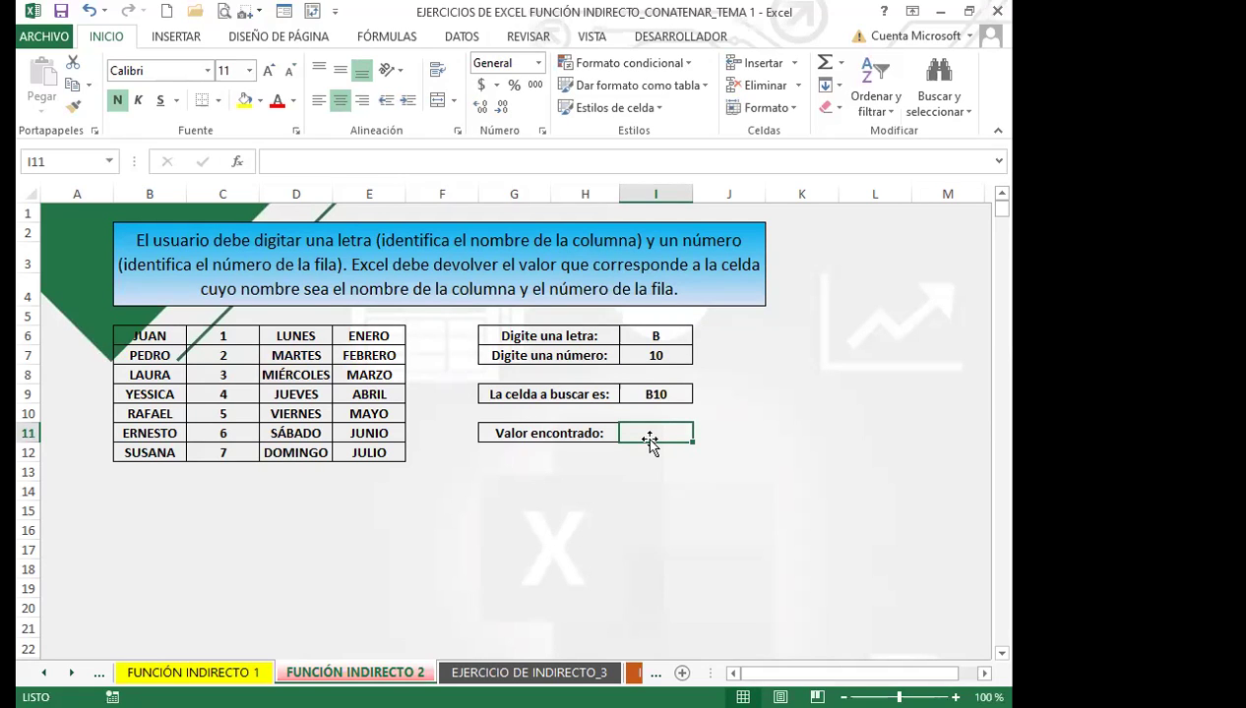
{"action": "type", "text": "=I"}
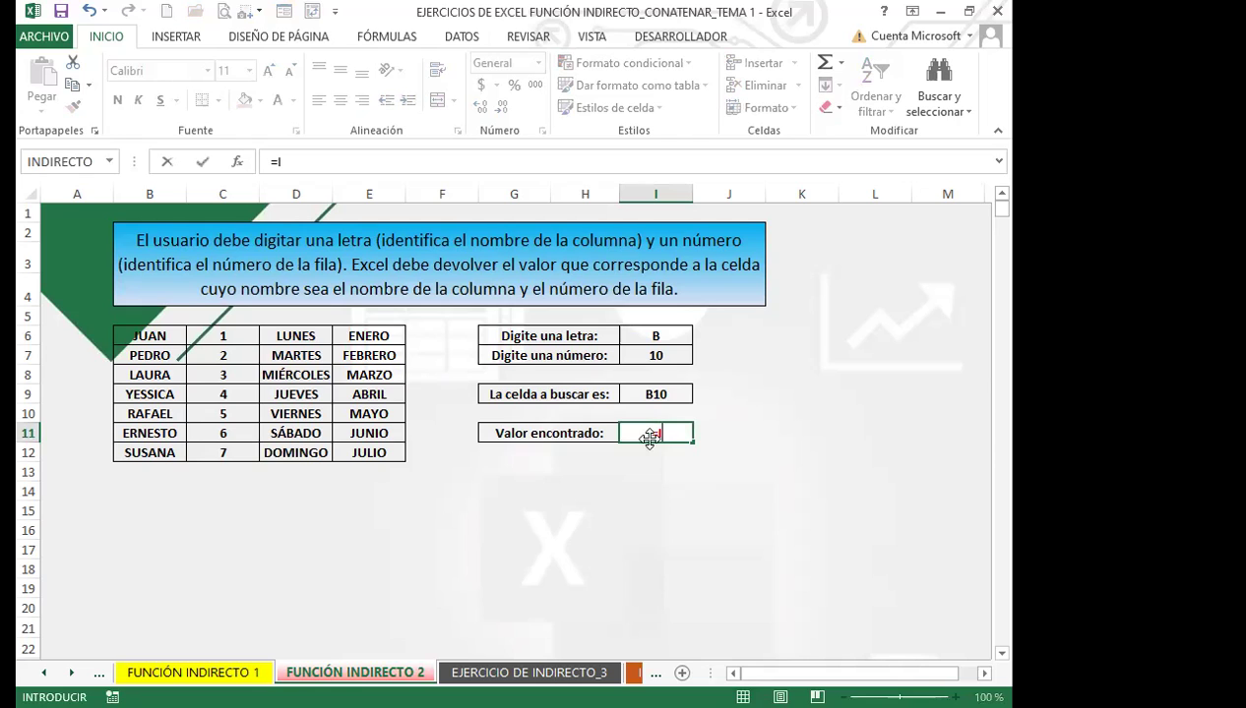
{"action": "type", "text": "ND"}
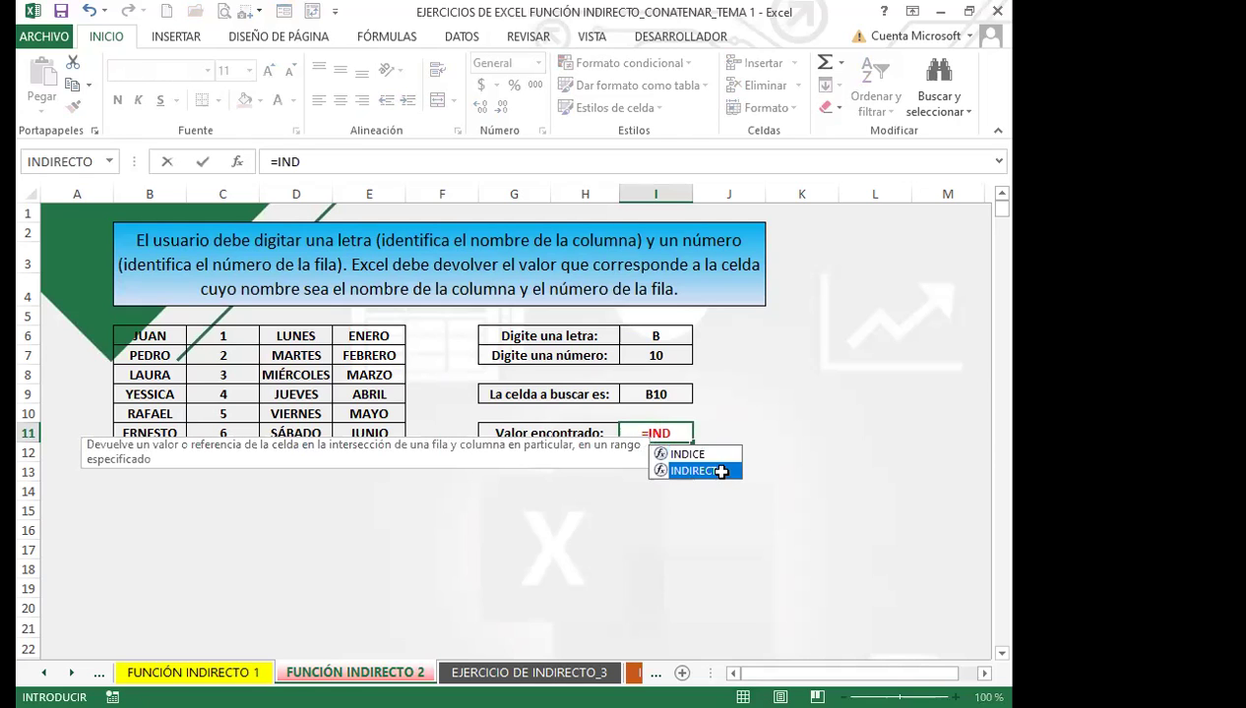
{"action": "double_click", "coordinate": [721, 471]}
{"action": "left_click", "coordinate": [673, 393]}
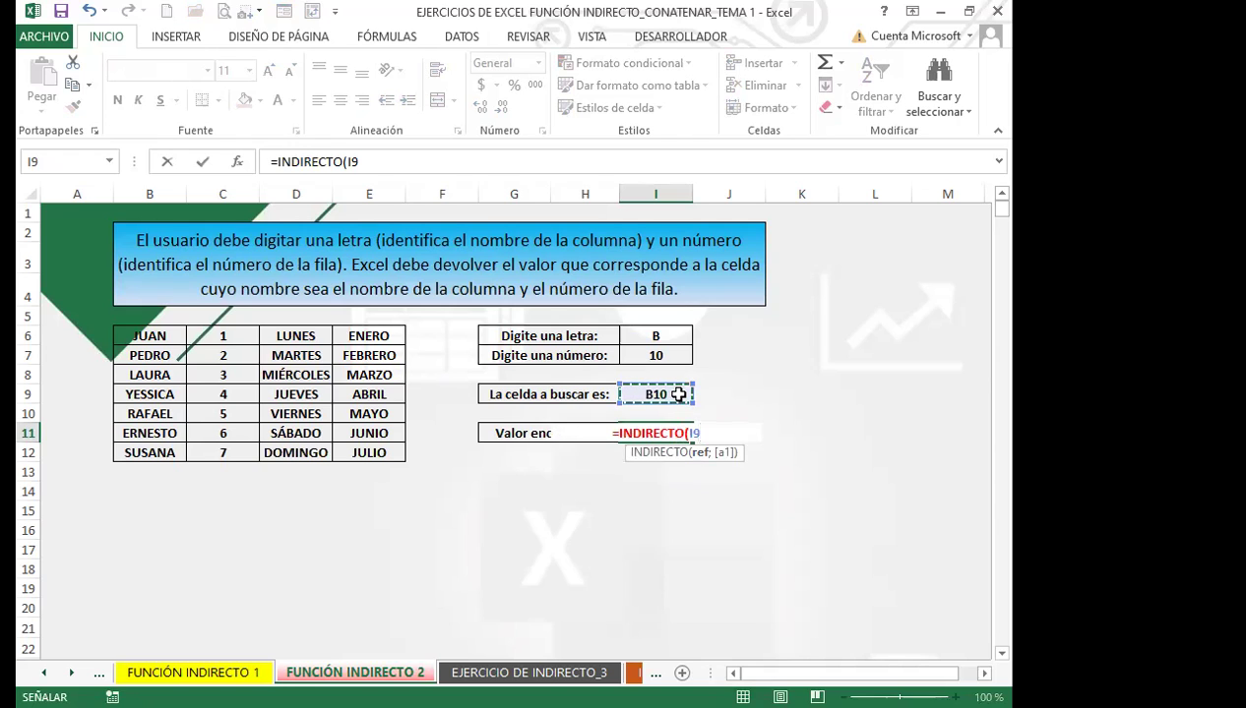
{"action": "key", "text": "Return"}
Check the formula in I11 and highlight the cell it references, B10, with a yellow fill
{"action": "left_click", "coordinate": [667, 431]}
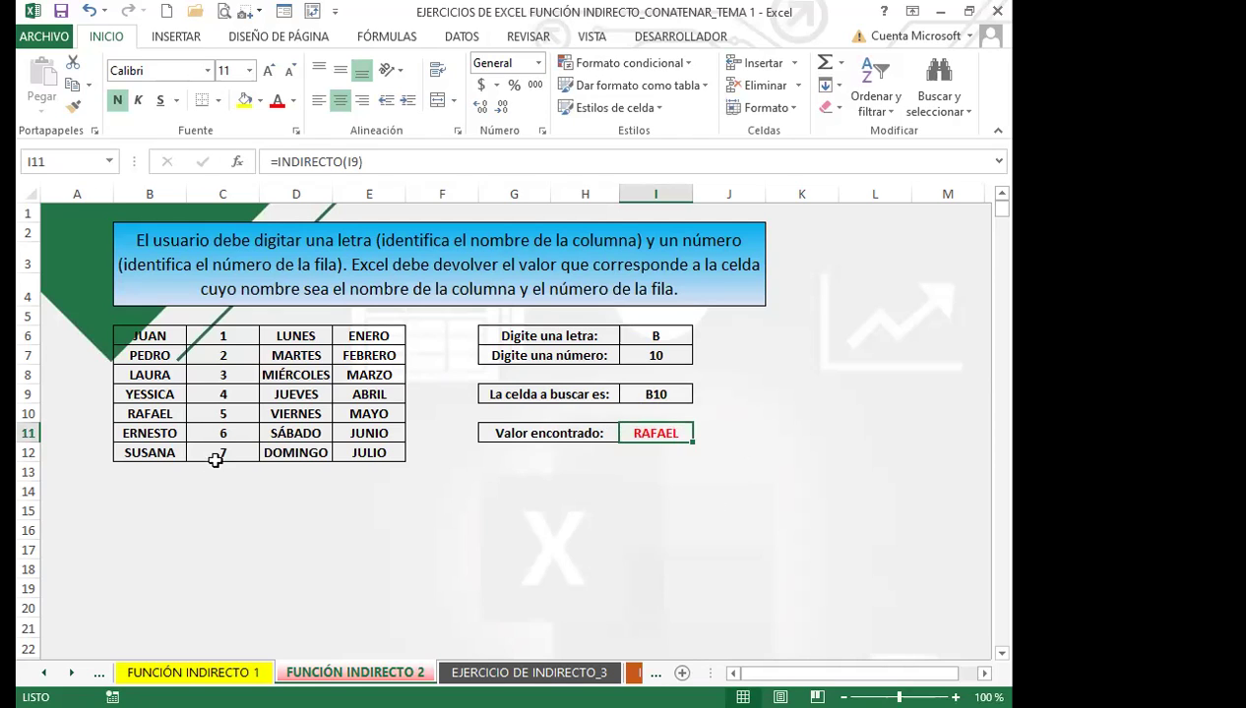
{"action": "left_click", "coordinate": [173, 413]}
{"action": "left_click", "coordinate": [244, 100]}
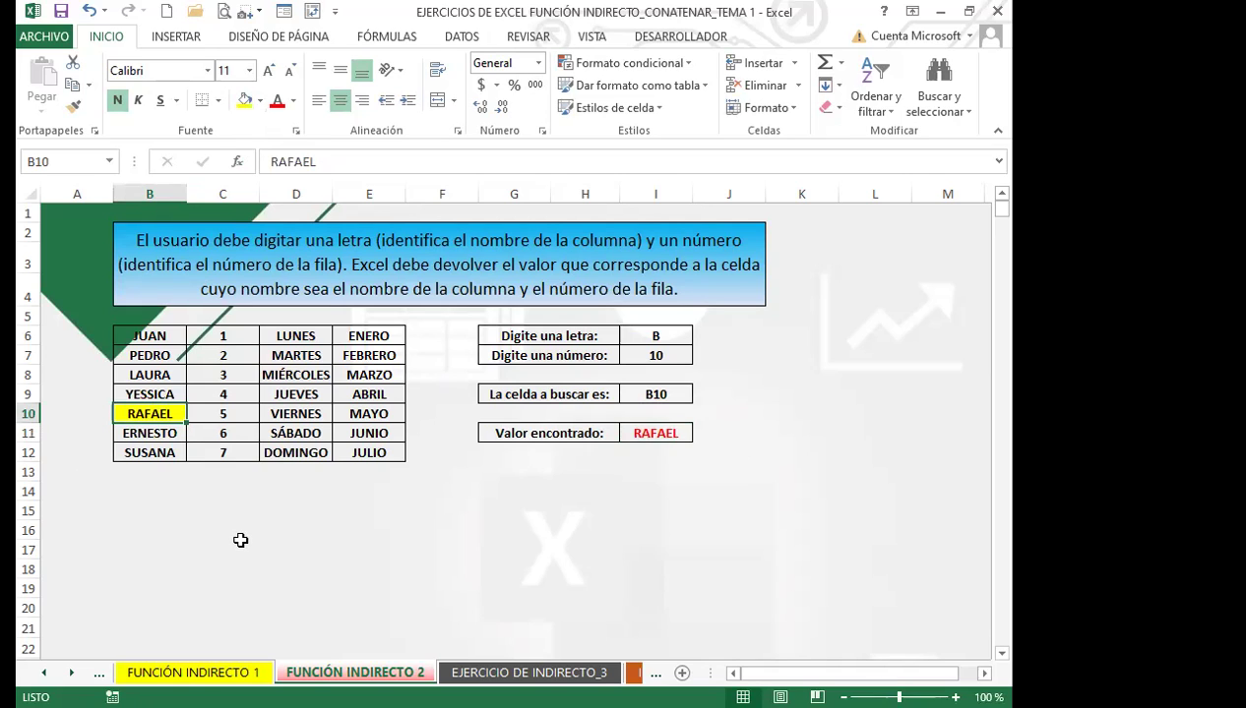
Test the lookup by setting the letter in I6 to D and the number in I7 to 7
{"action": "left_click", "coordinate": [667, 333]}
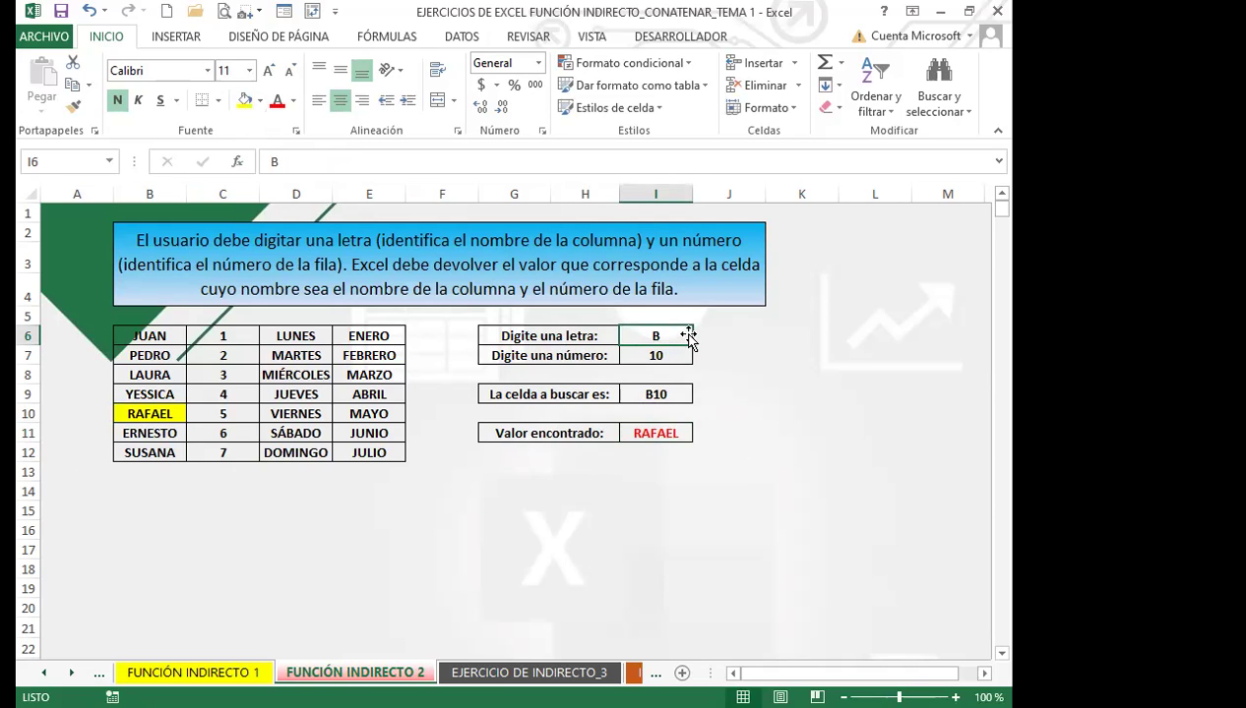
{"action": "type", "text": "D"}
{"action": "left_click", "coordinate": [679, 357]}
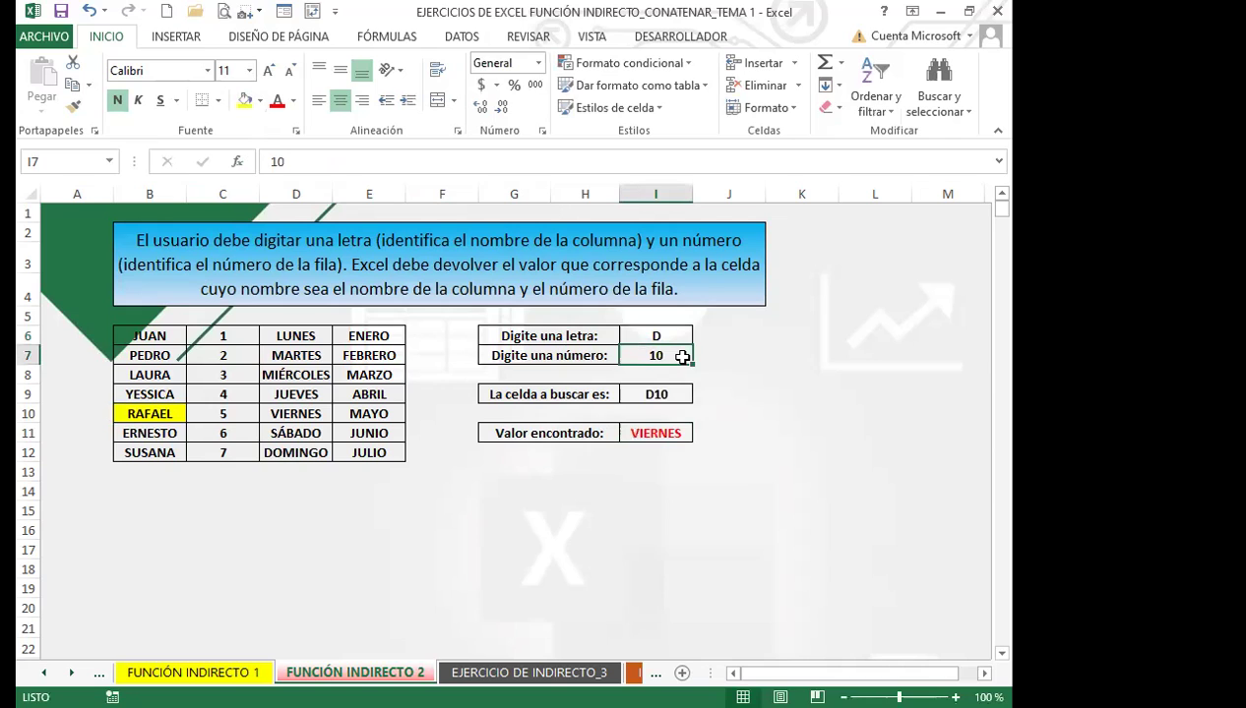
{"action": "type", "text": "7"}
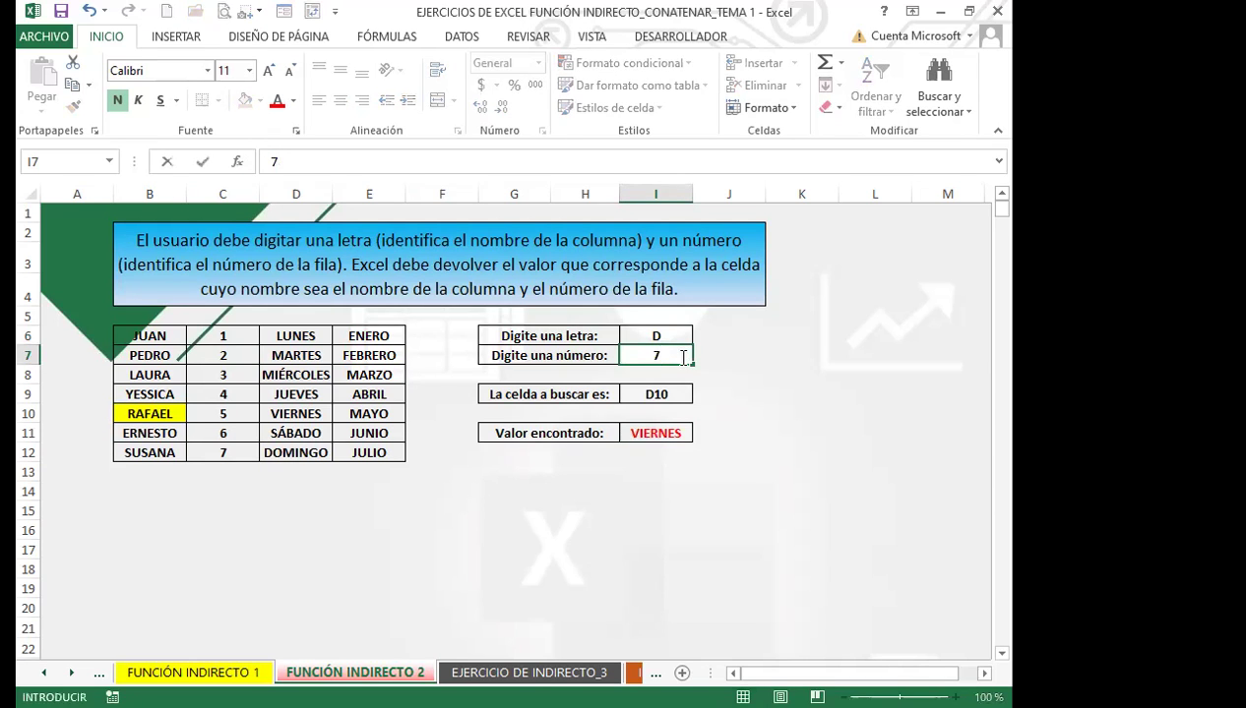
{"action": "key", "text": "Return"}
{"action": "left_click", "coordinate": [672, 354]}
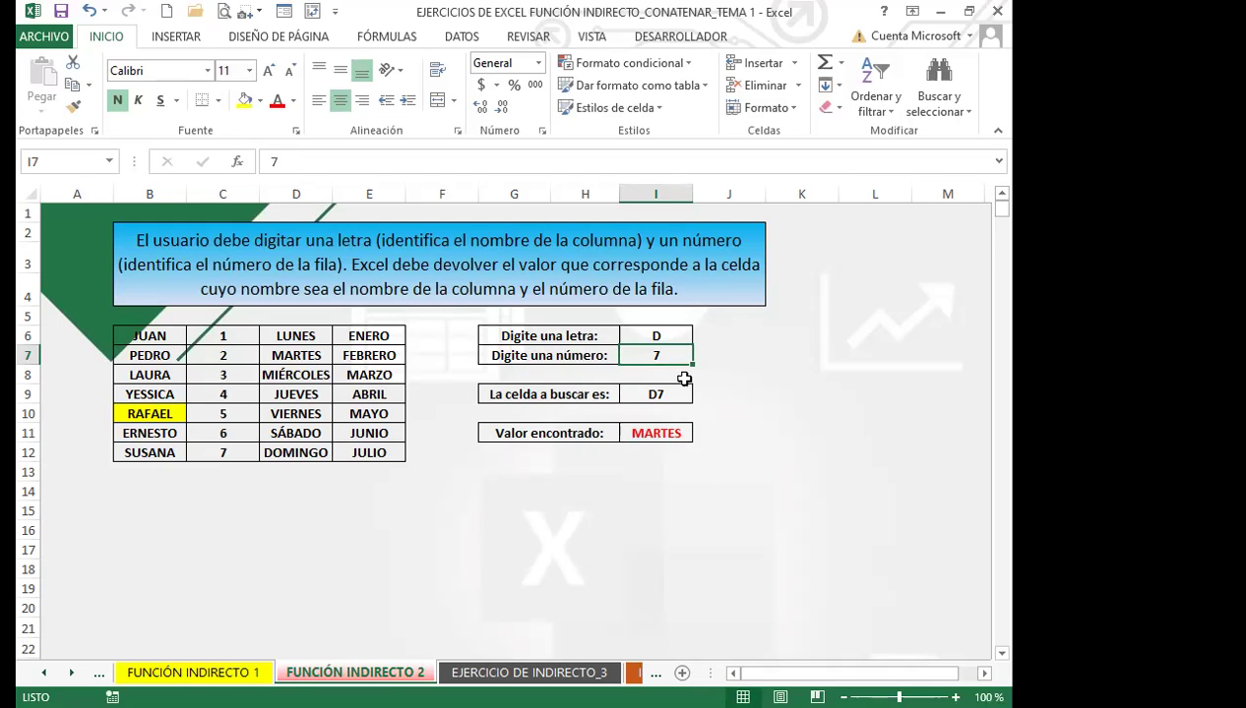
Set the letter in I6 to B and the number in I7 to 6
{"action": "left_click", "coordinate": [676, 334]}
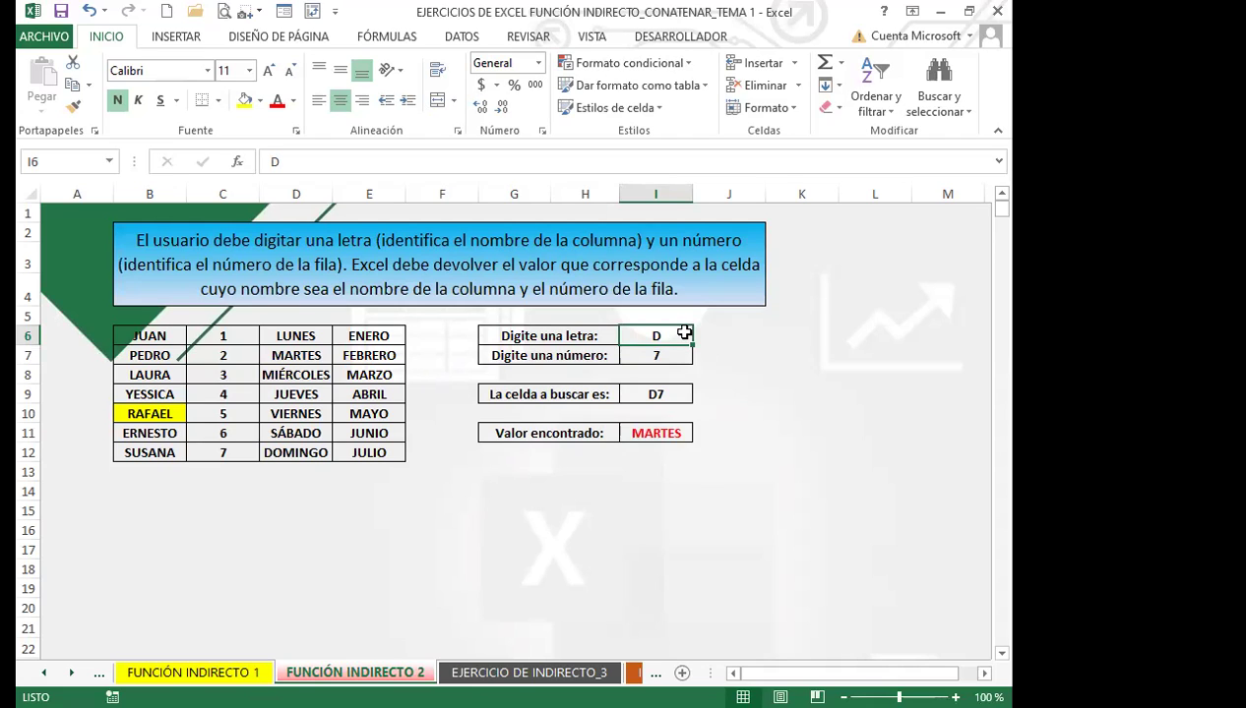
{"action": "type", "text": "B"}
{"action": "key", "text": "Return"}
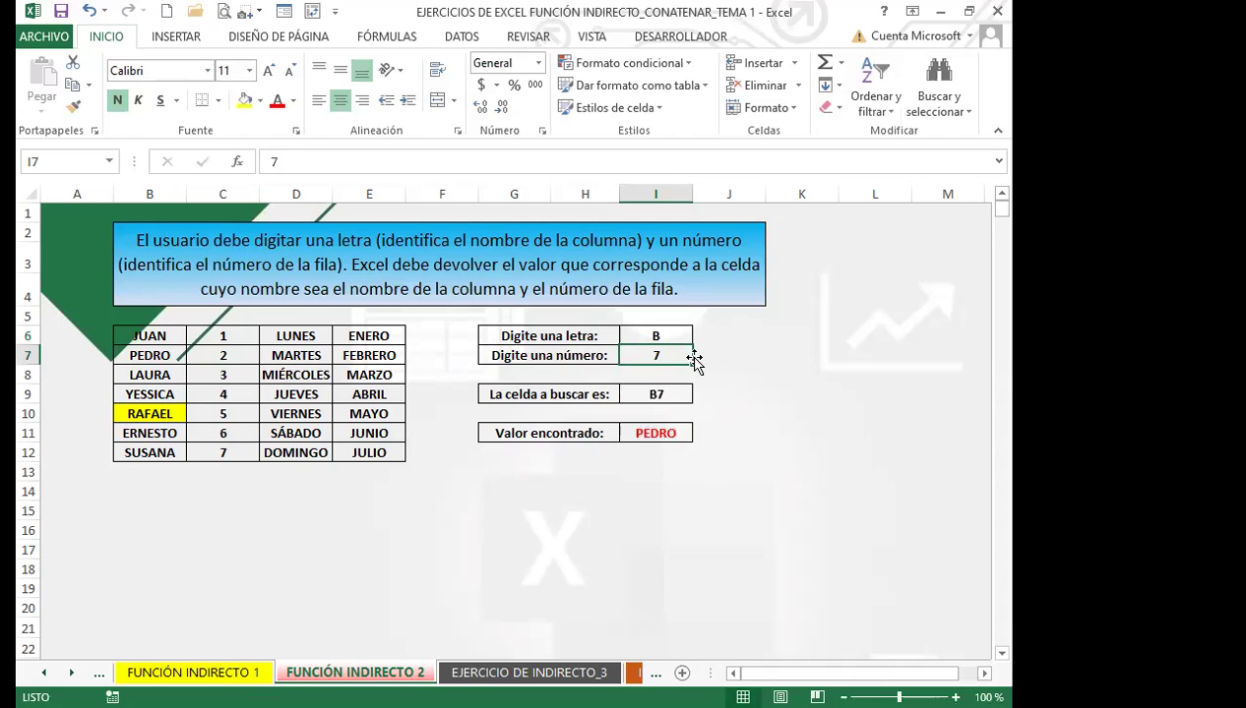
{"action": "type", "text": "6"}
{"action": "left_click", "coordinate": [756, 416]}
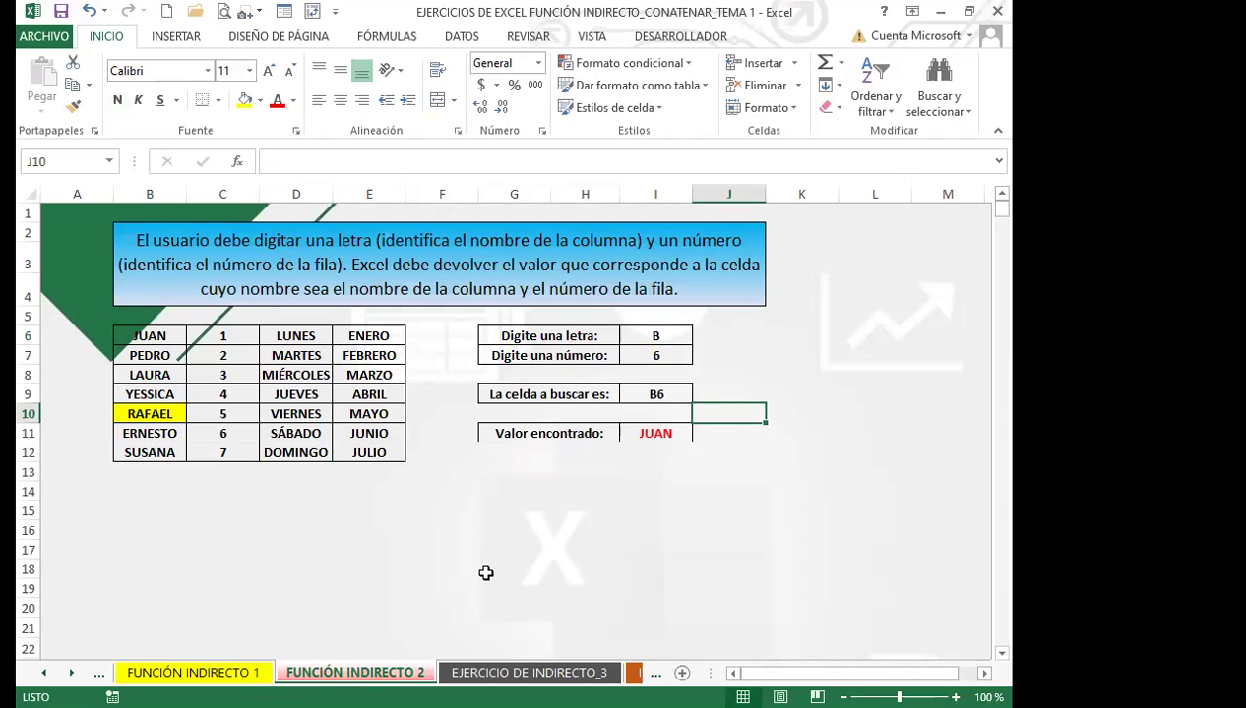
Review the formula behind the "Valor encontrado" cell I11
{"action": "left_click", "coordinate": [658, 433]}
{"action": "left_click", "coordinate": [737, 433]}
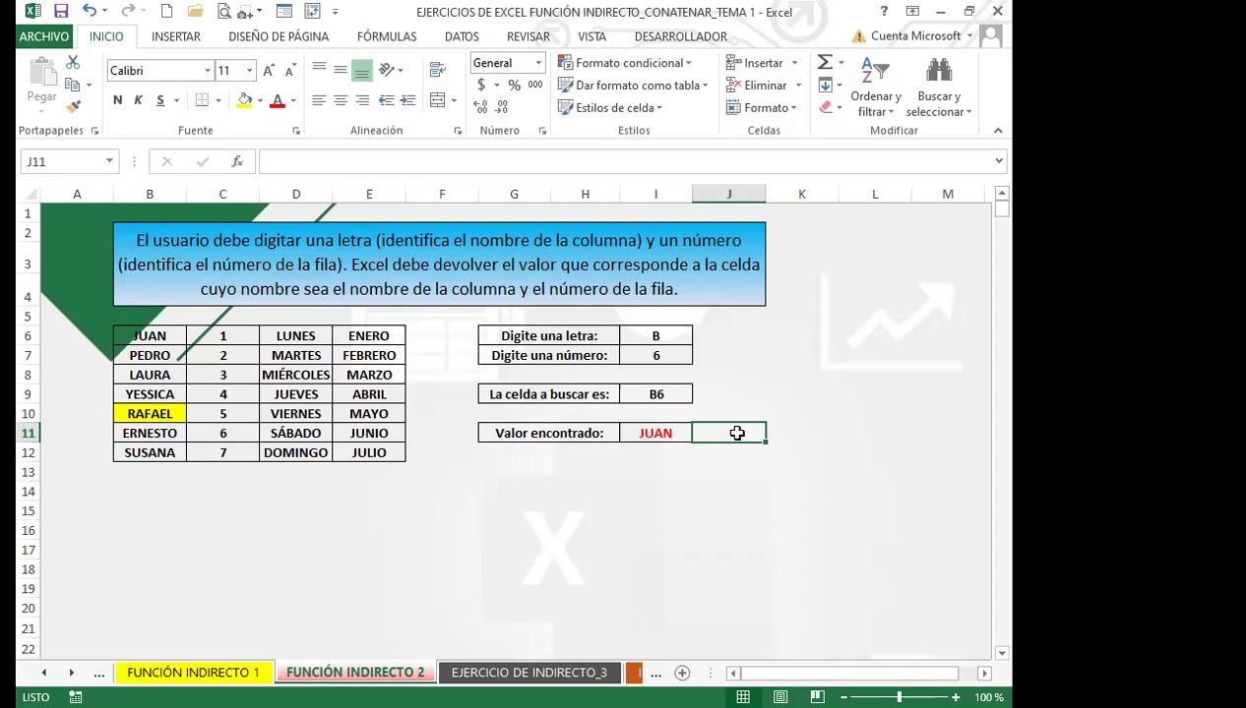
{"action": "left_click", "coordinate": [665, 431]}
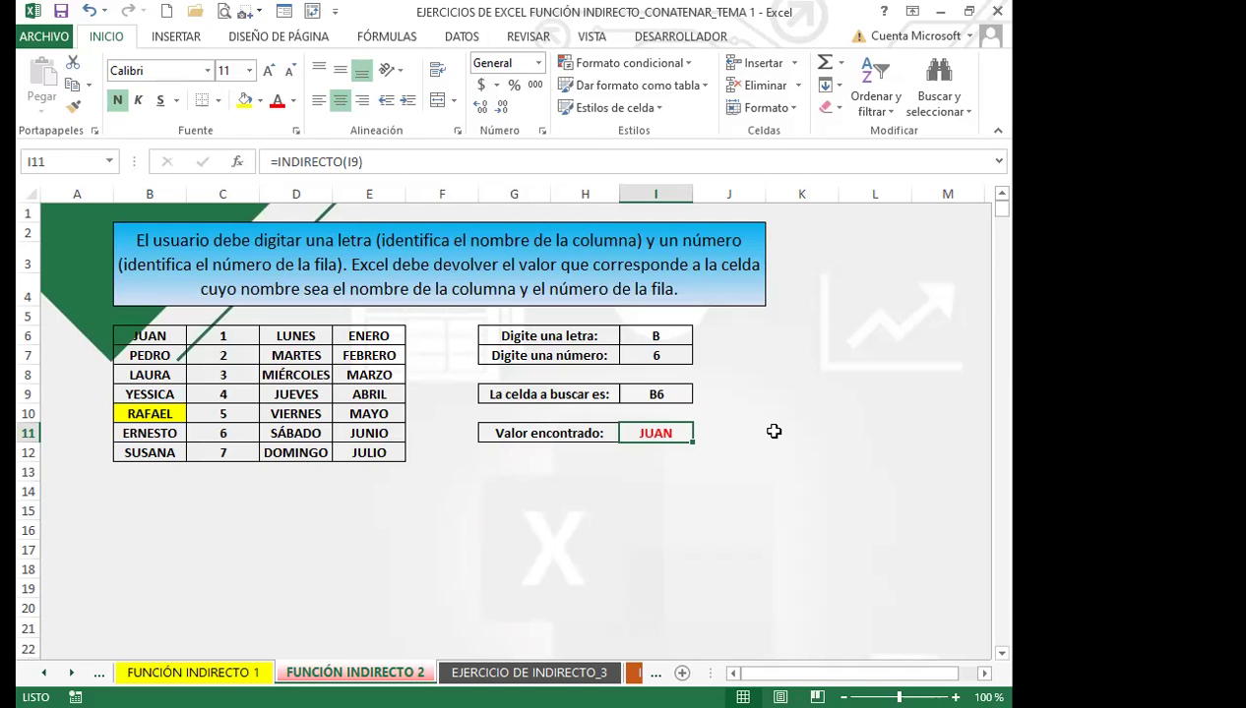
{"action": "left_click", "coordinate": [509, 550]}
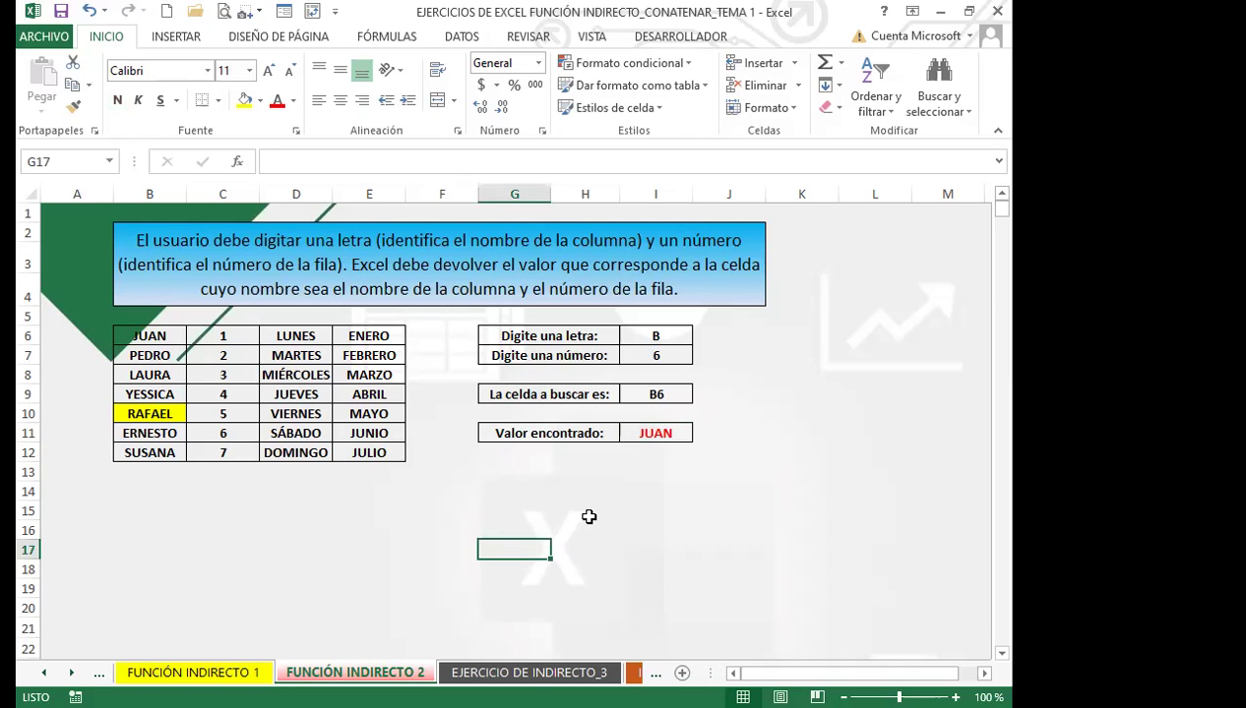
On the EJERCICIO DE INDIRECTO_3 sheet, enter =INDIRECTO("A12") in cell D4 beside FUNCIÓN
{"action": "key", "text": "ctrl+Page_Down"}
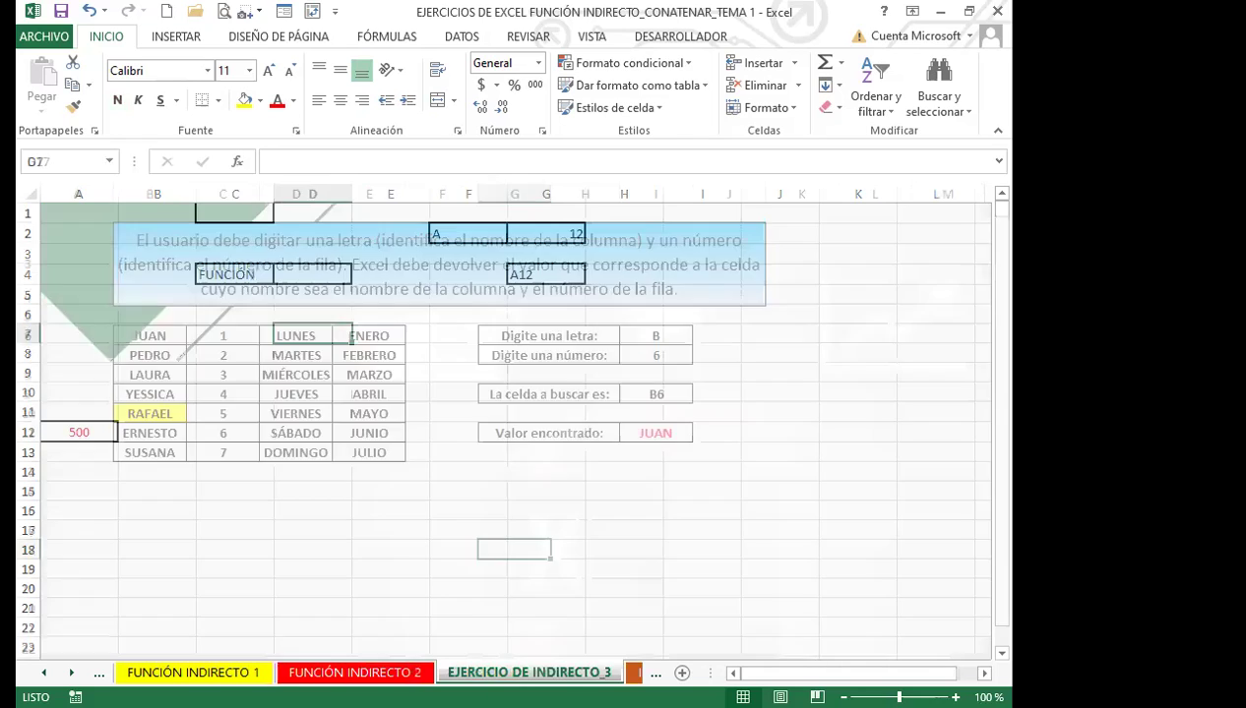
{"action": "left_click", "coordinate": [334, 487]}
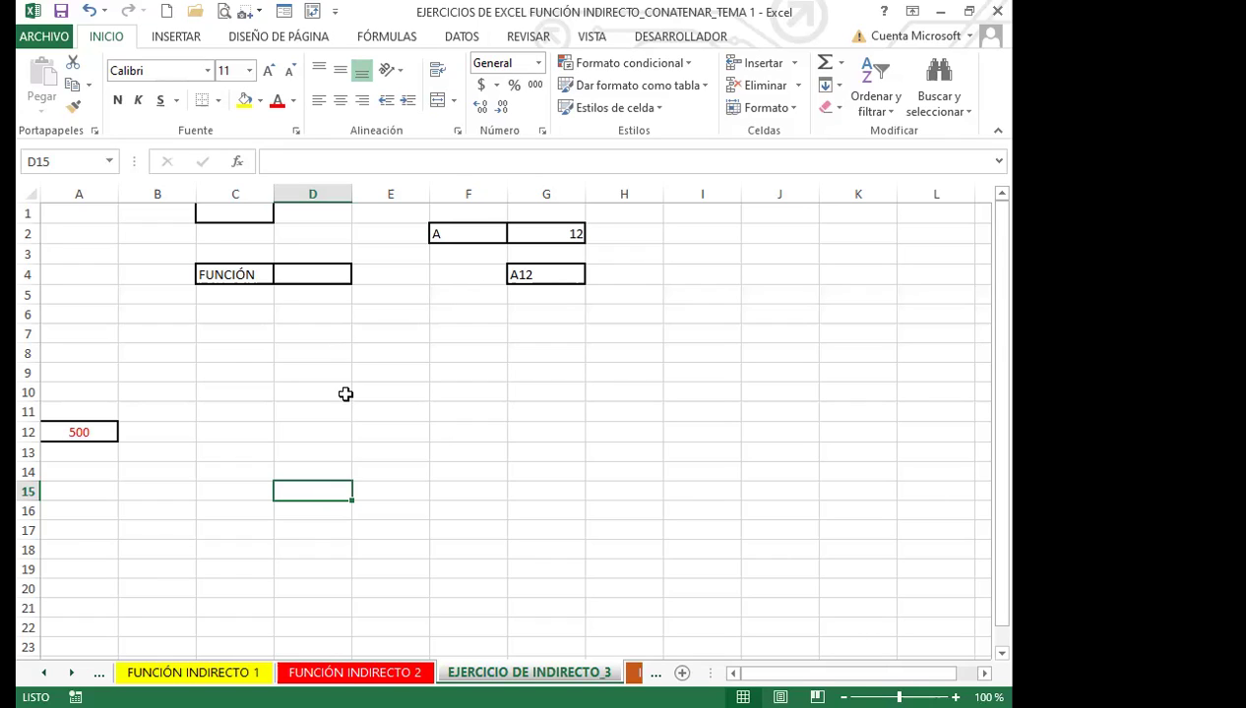
{"action": "left_click", "coordinate": [342, 274]}
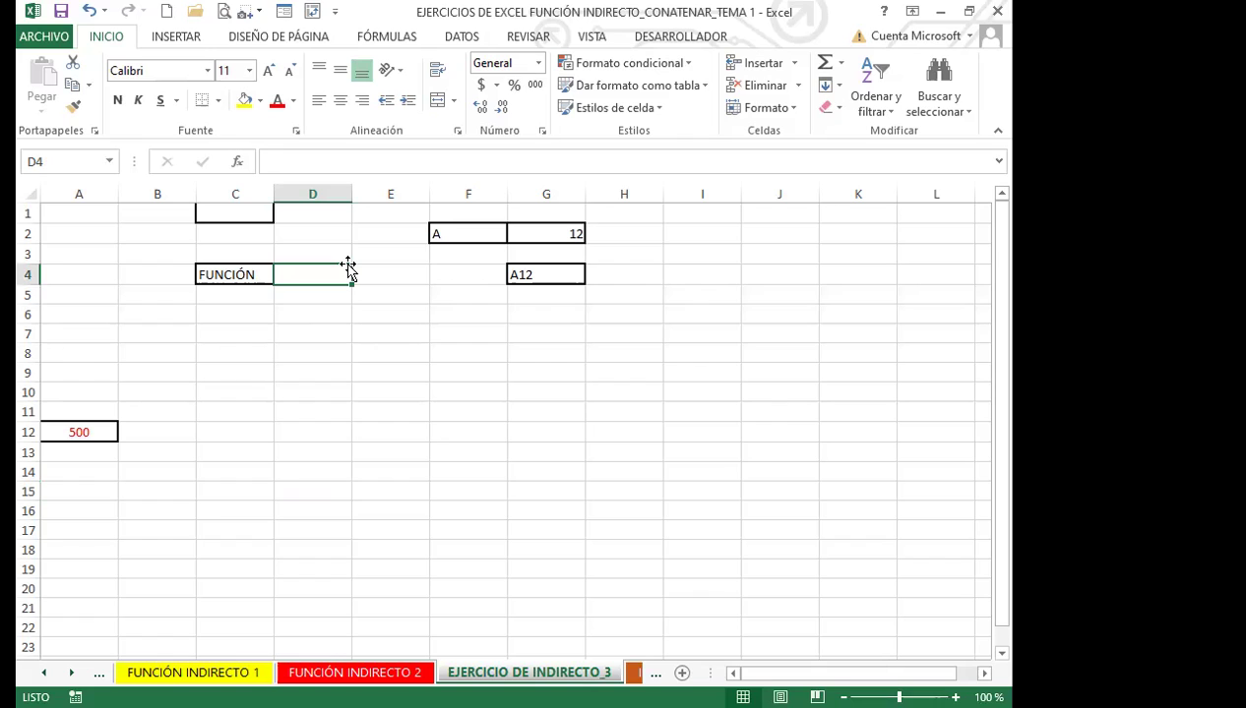
{"action": "type", "text": "=I"}
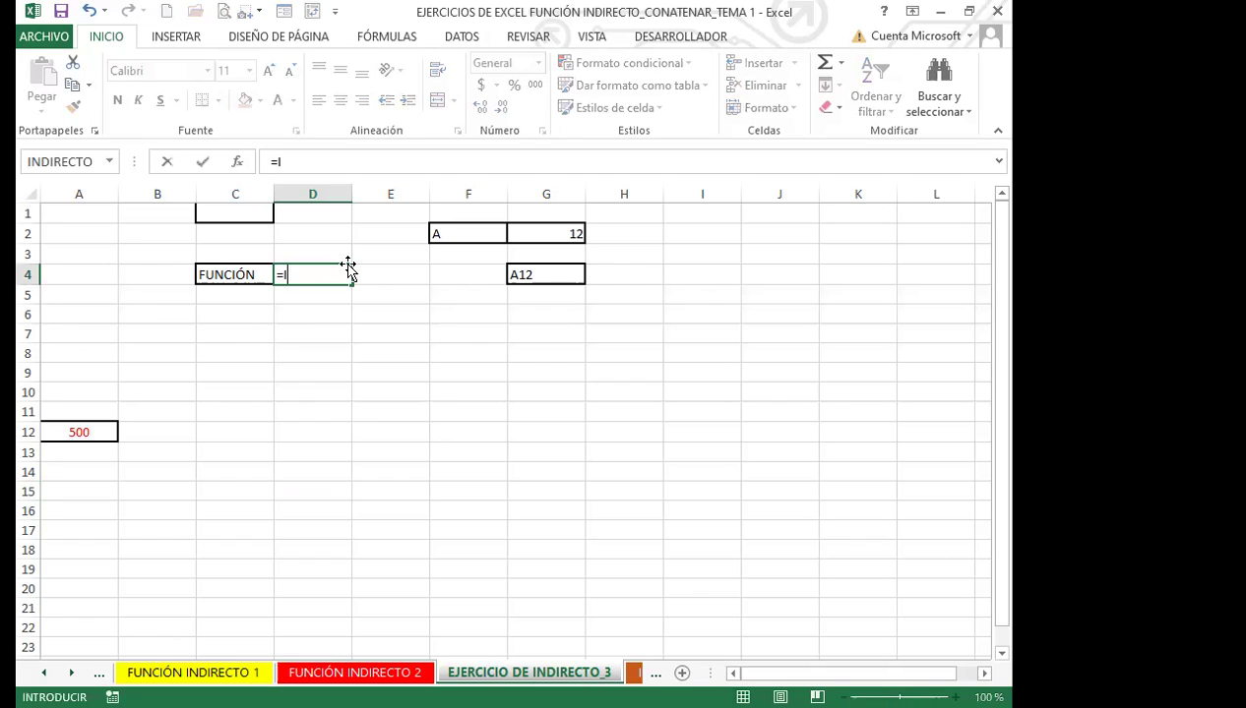
{"action": "type", "text": "NDI"}
{"action": "left_click", "coordinate": [320, 313]}
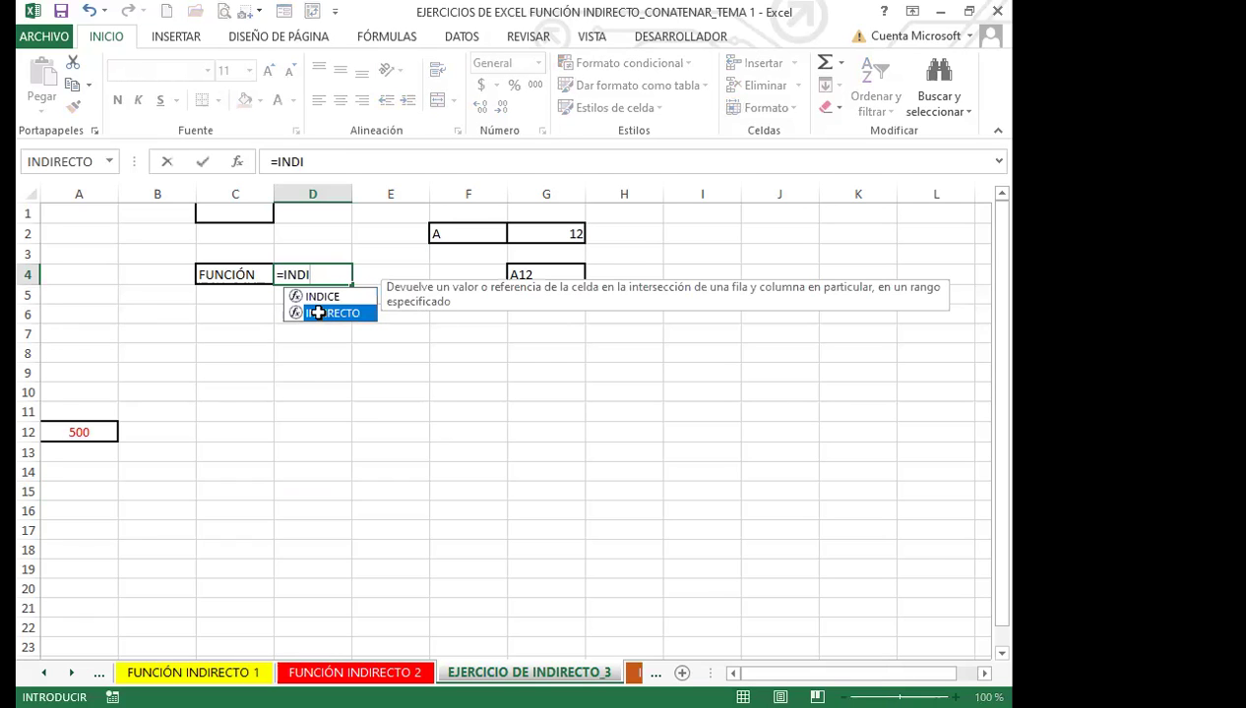
{"action": "double_click", "coordinate": [318, 313]}
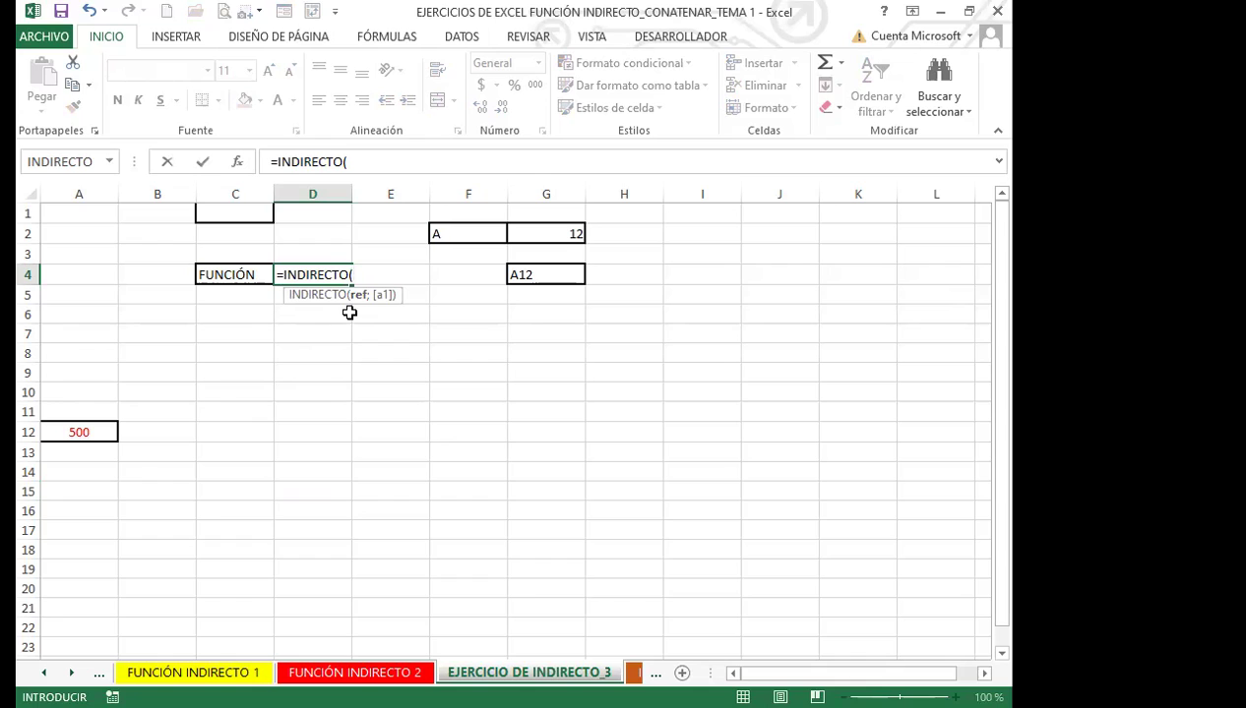
{"action": "type", "text": "#"}
{"action": "key", "text": "BackSpace"}
{"action": "type", "text": "\"A12#"}
{"action": "key", "text": "BackSpace"}
{"action": "type", "text": "\""}
{"action": "key", "text": "Return"}
{"action": "key", "text": "Up"}
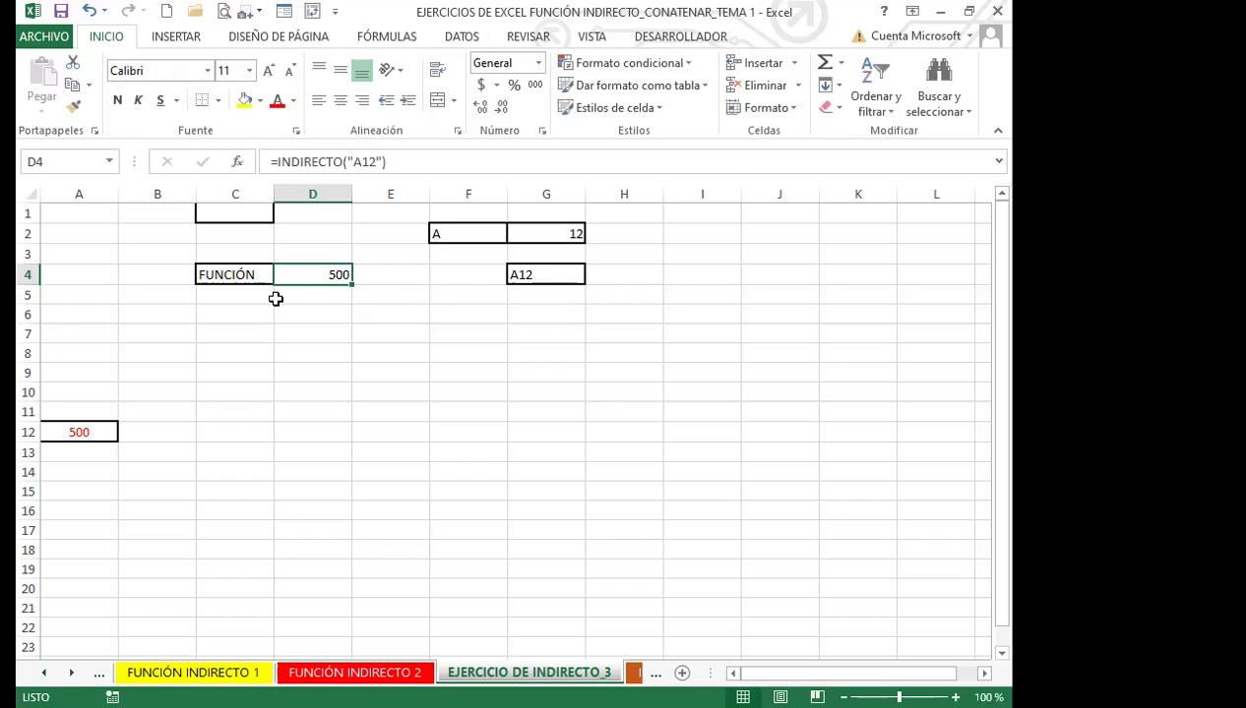
Try the D4 formula without the quotation marks around the reference, as =INDIRECTO(A12)
{"action": "left_click", "coordinate": [386, 162]}
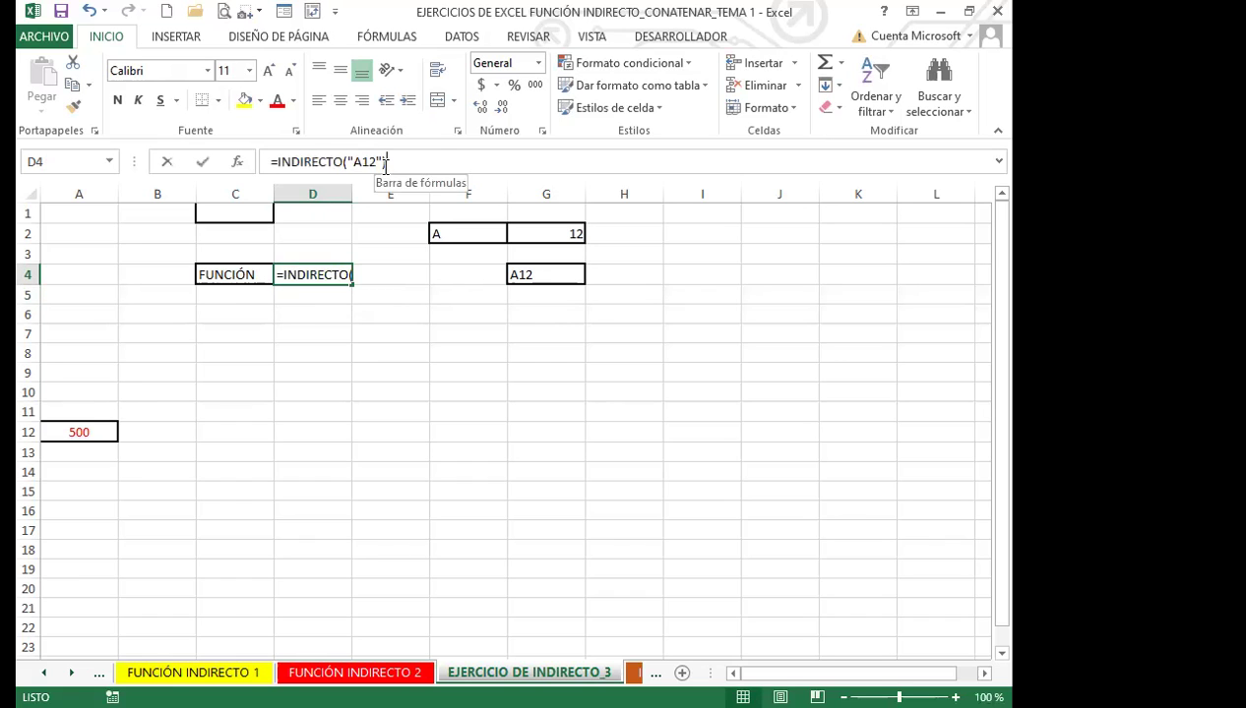
{"action": "key", "text": "Left"}
{"action": "key", "text": "BackSpace"}
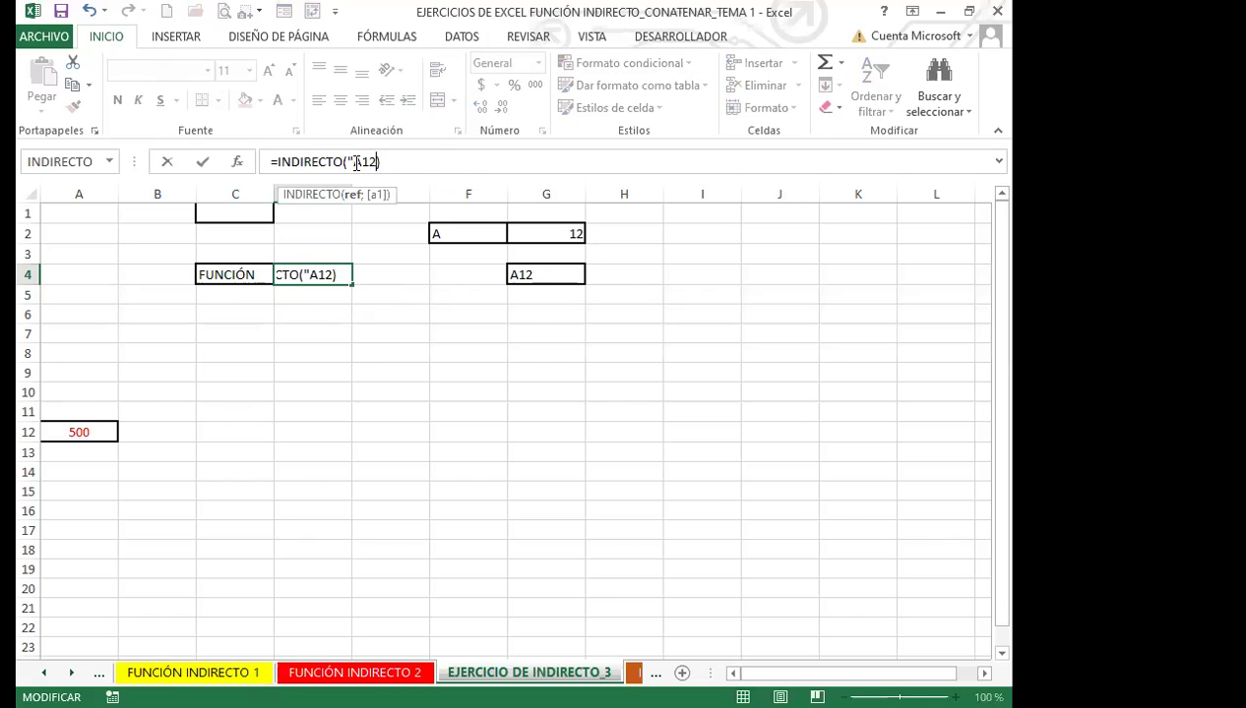
{"action": "left_click", "coordinate": [354, 162]}
{"action": "key", "text": "BackSpace"}
{"action": "left_click", "coordinate": [313, 272]}
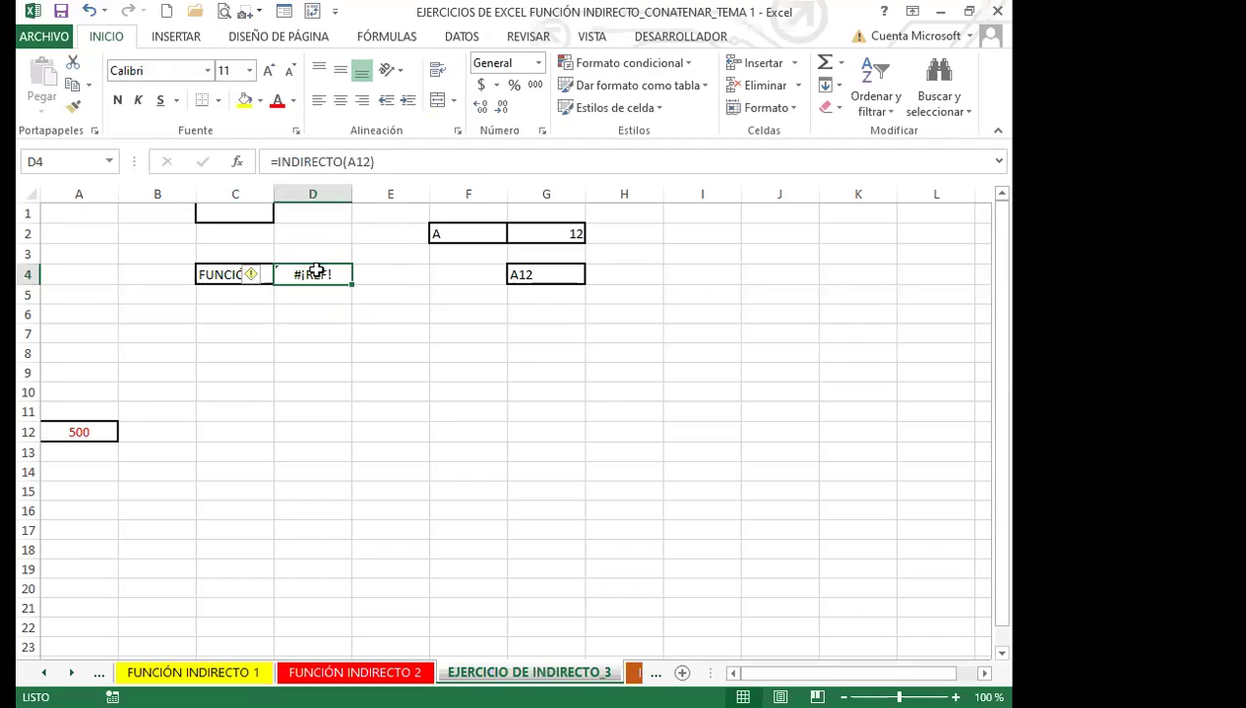
Restore the quotation marks around the reference in D4 so the formula reads =INDIRECTO("A12")
{"action": "left_click", "coordinate": [347, 163]}
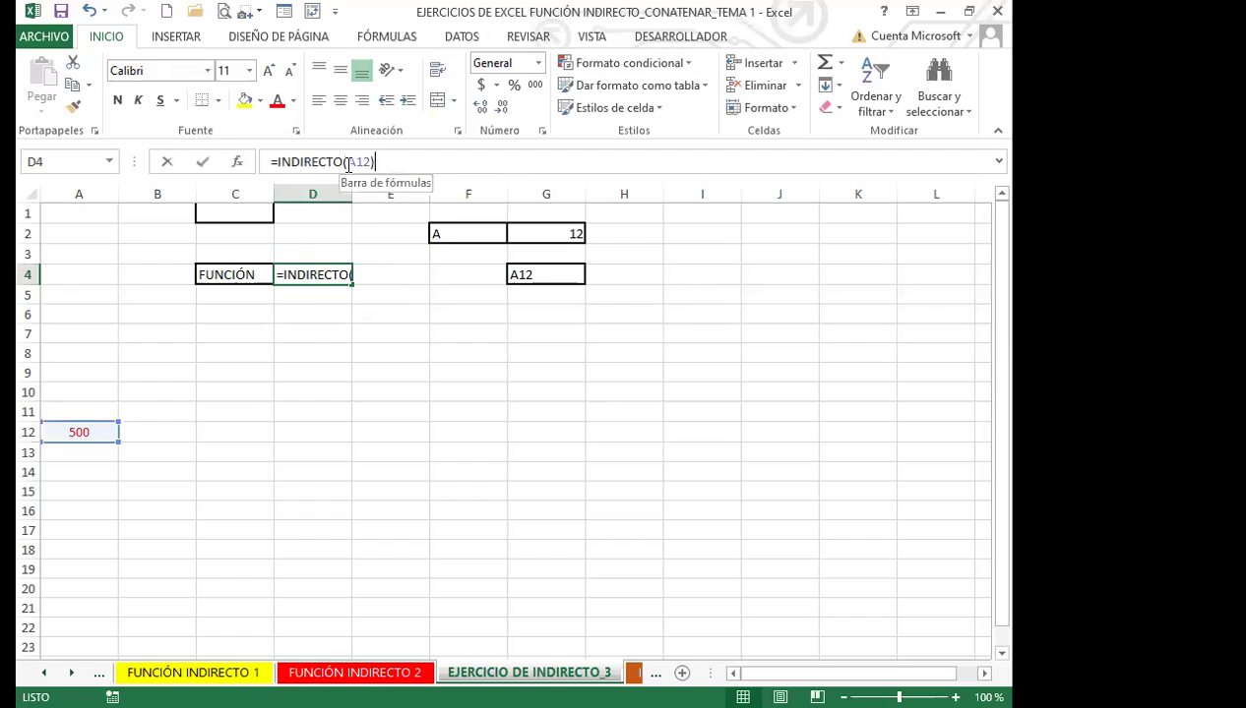
{"action": "left_click", "coordinate": [351, 163]}
{"action": "type", "text": "\""}
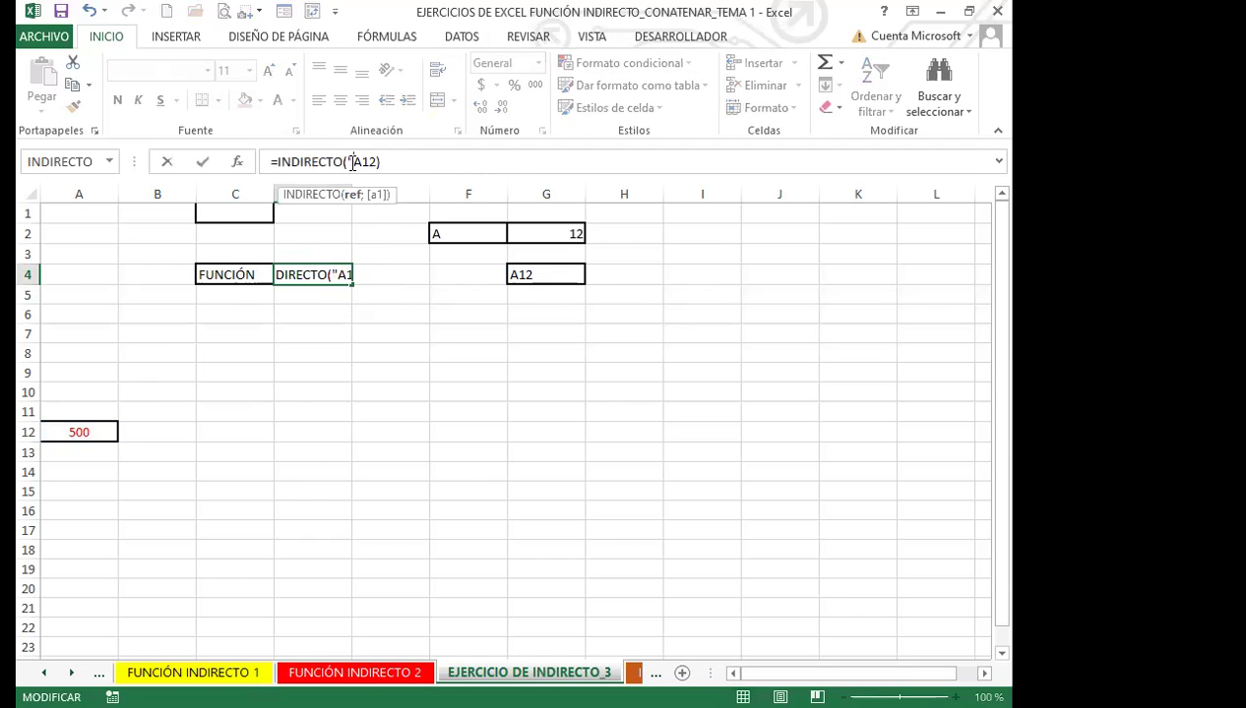
{"action": "left_click", "coordinate": [376, 161]}
{"action": "type", "text": "\")"}
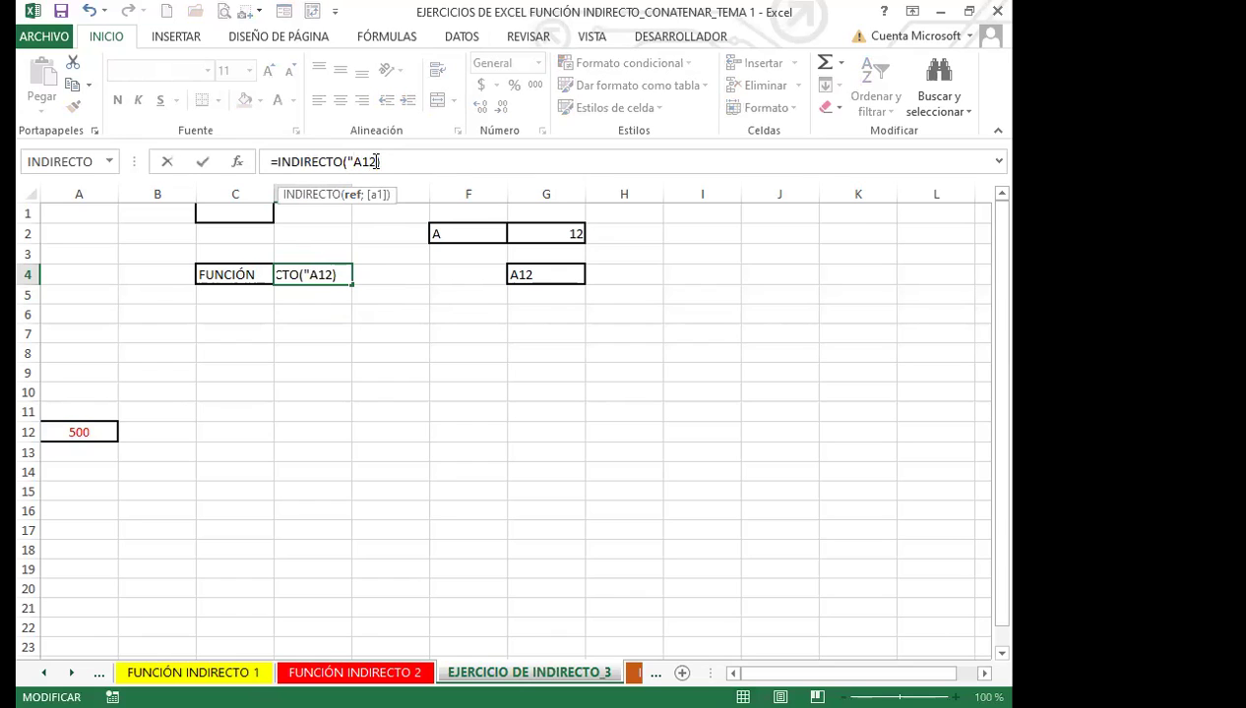
{"action": "key", "text": "Return"}
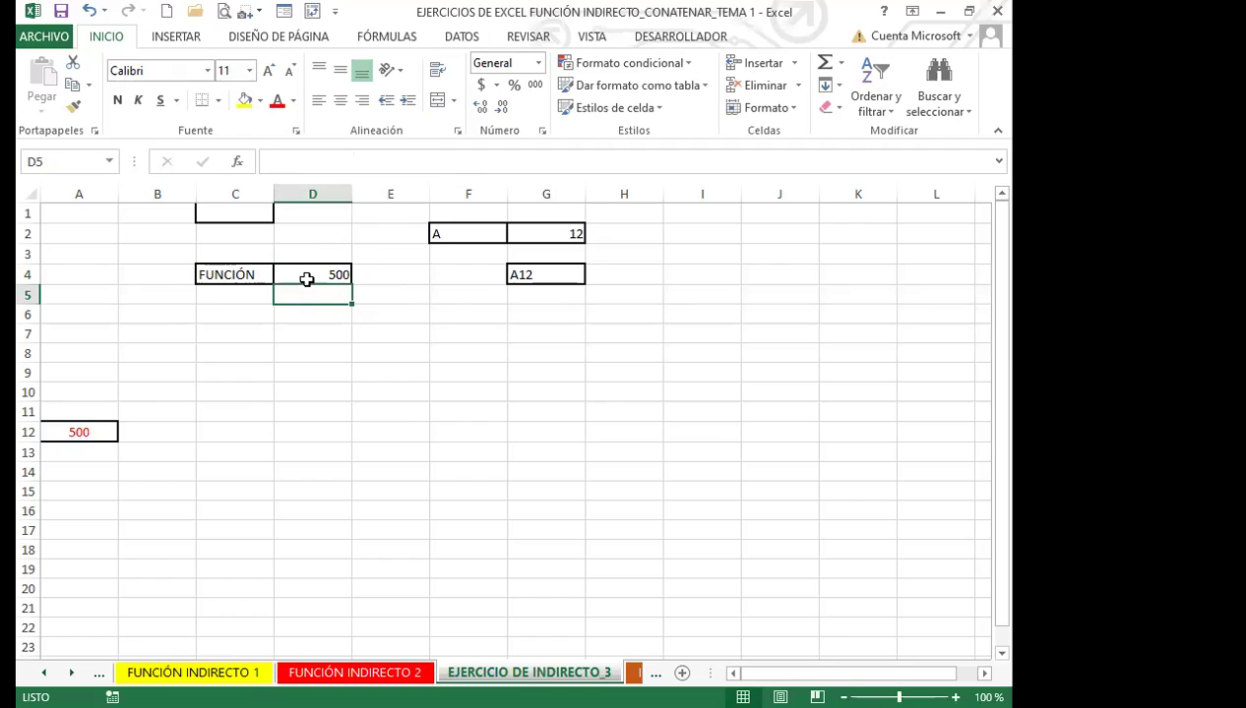
{"action": "left_click", "coordinate": [306, 278]}
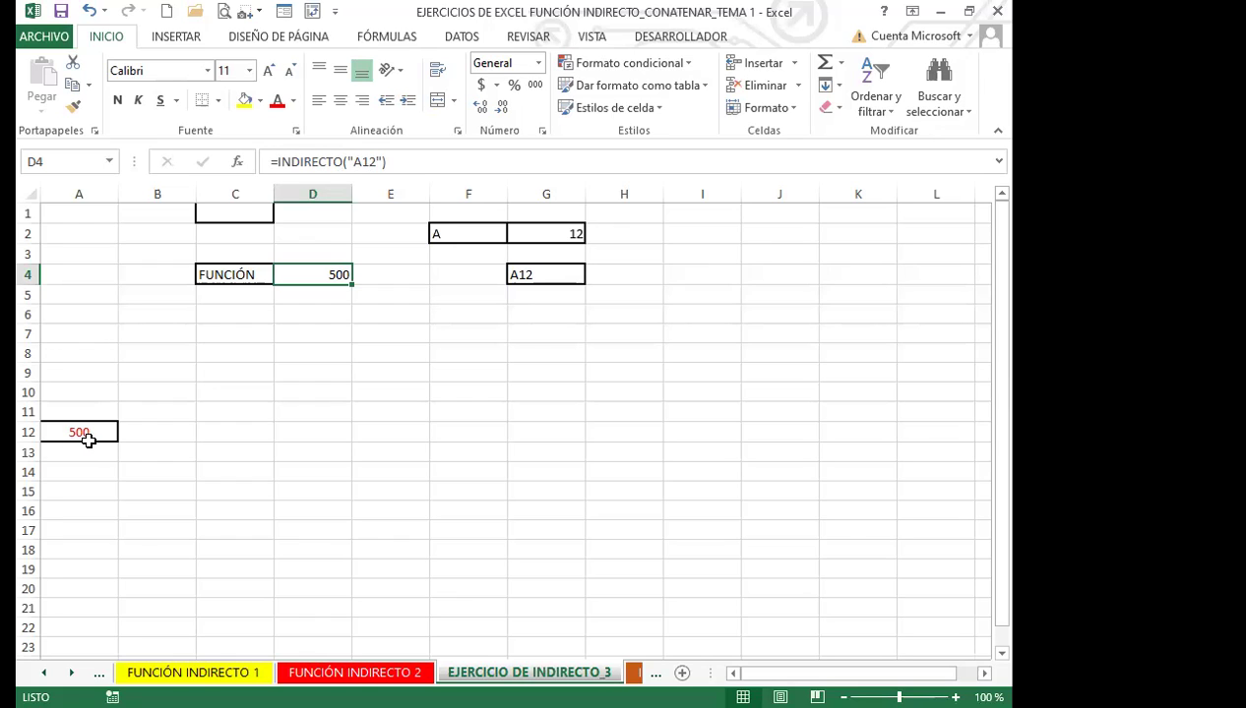
Insert a row above row 11 and check how the formula in D4 responds
{"action": "left_click", "coordinate": [30, 411]}
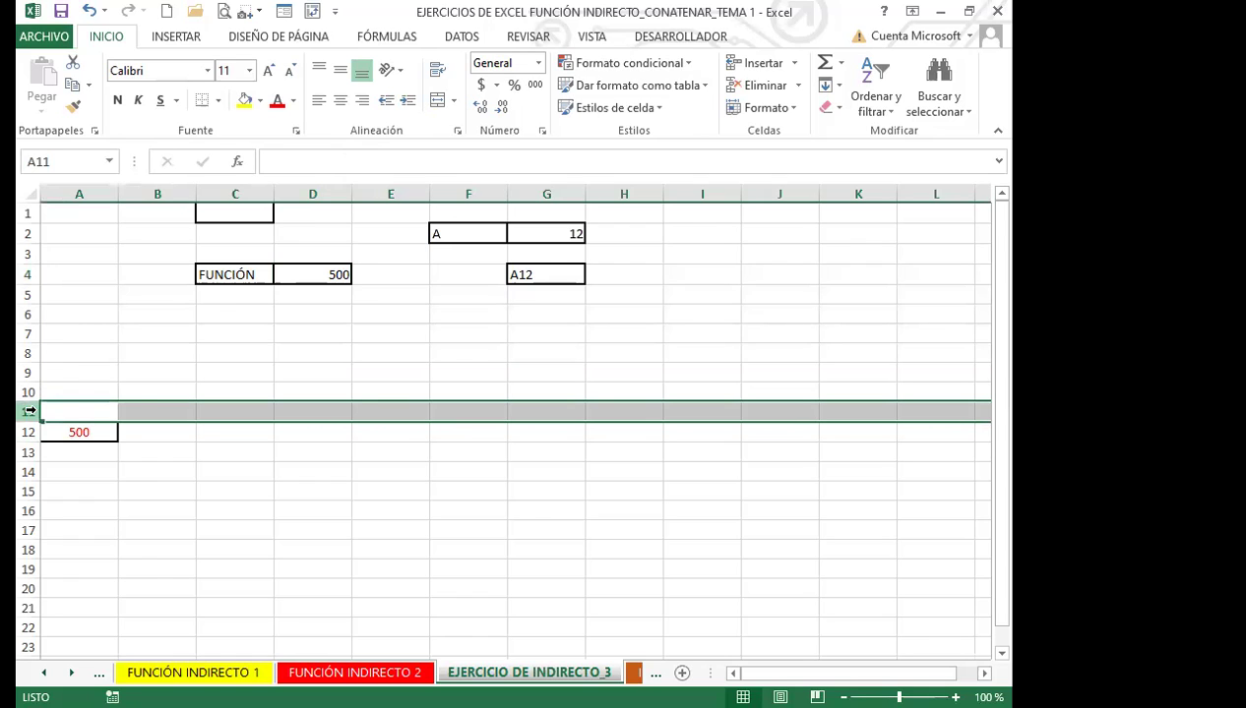
{"action": "left_click", "coordinate": [759, 67]}
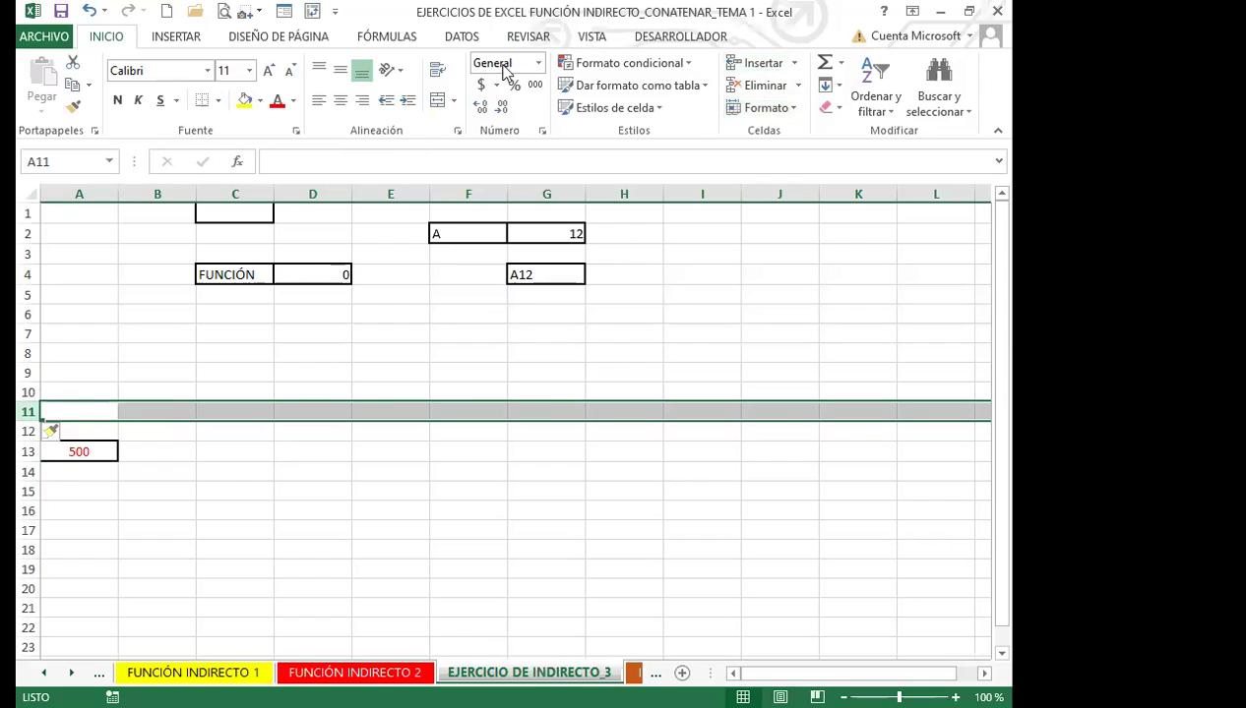
{"action": "left_click", "coordinate": [312, 277]}
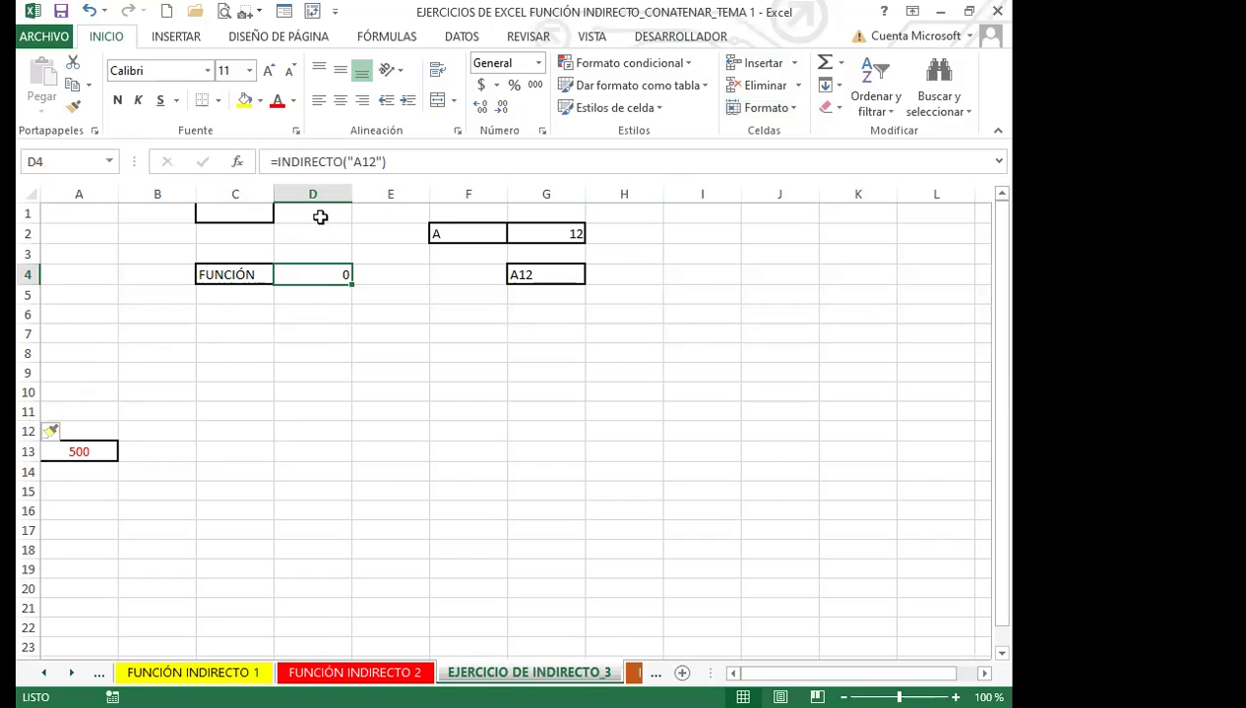
{"action": "left_click", "coordinate": [135, 421]}
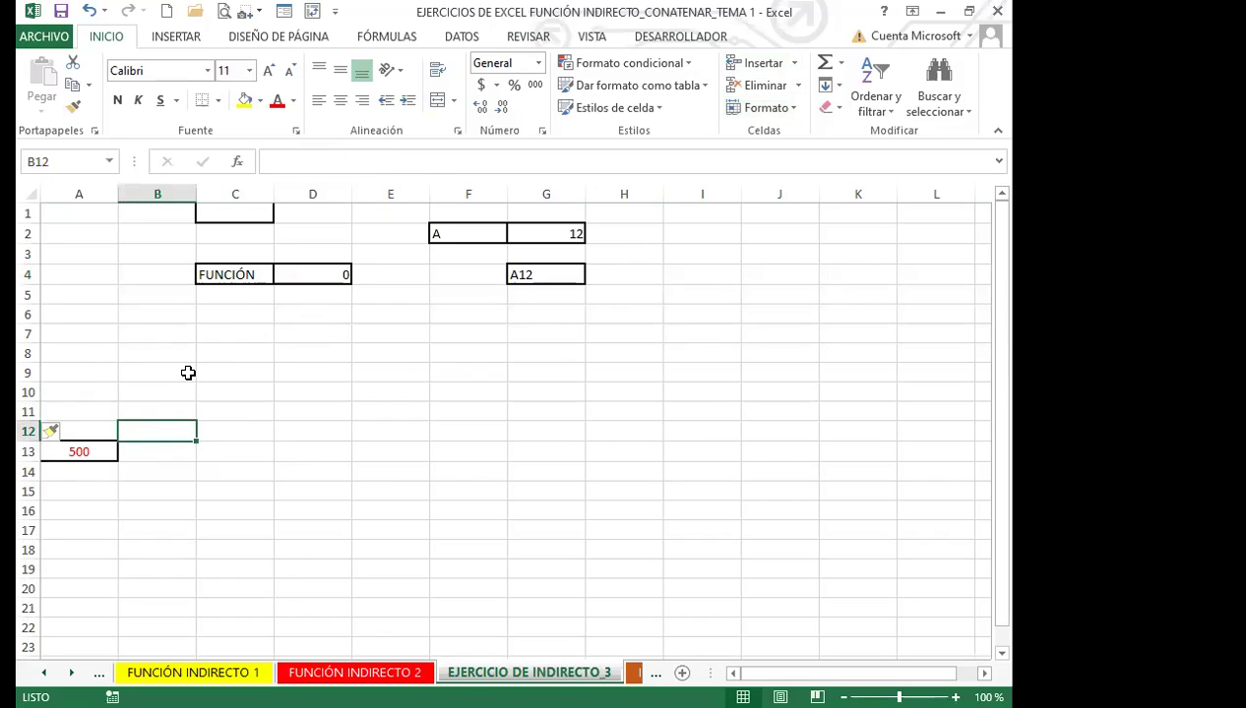
Change the reference in the D4 formula so it reads =INDIRECTO("C1")
{"action": "left_click", "coordinate": [313, 275]}
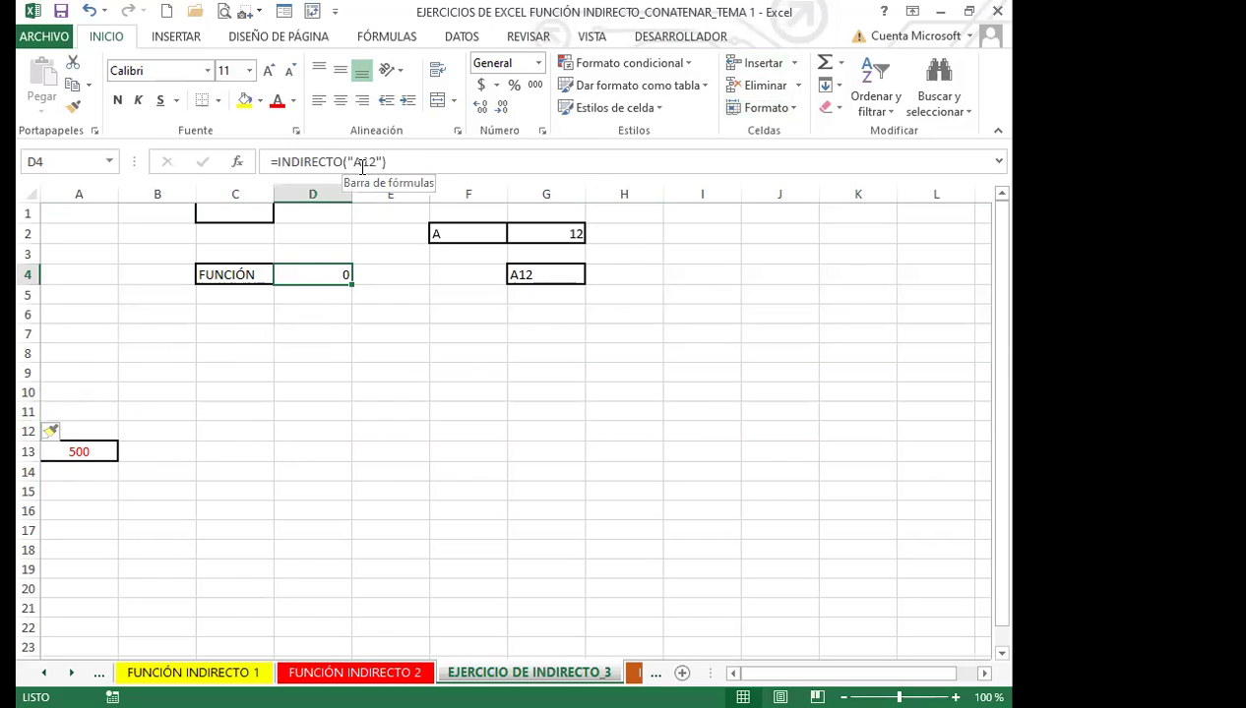
{"action": "left_click", "coordinate": [378, 161]}
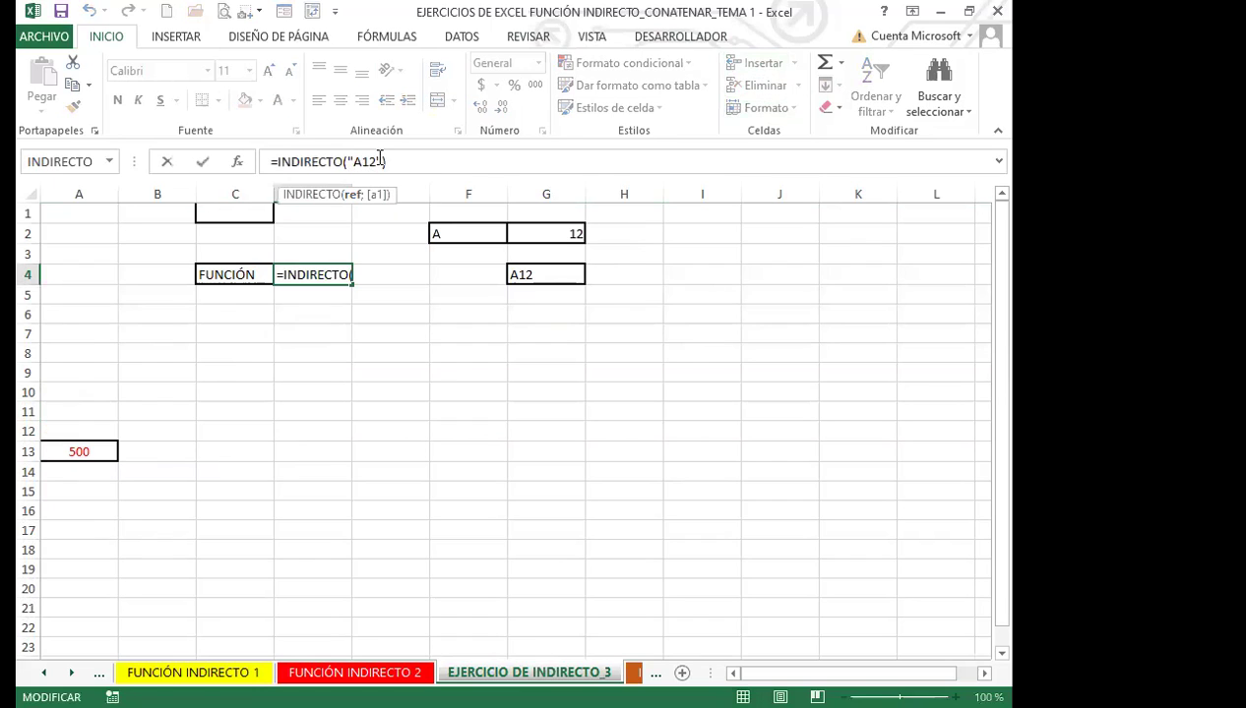
{"action": "key", "text": "BackSpace"}
{"action": "key", "text": "BackSpace"}
{"action": "key", "text": "BackSpace"}
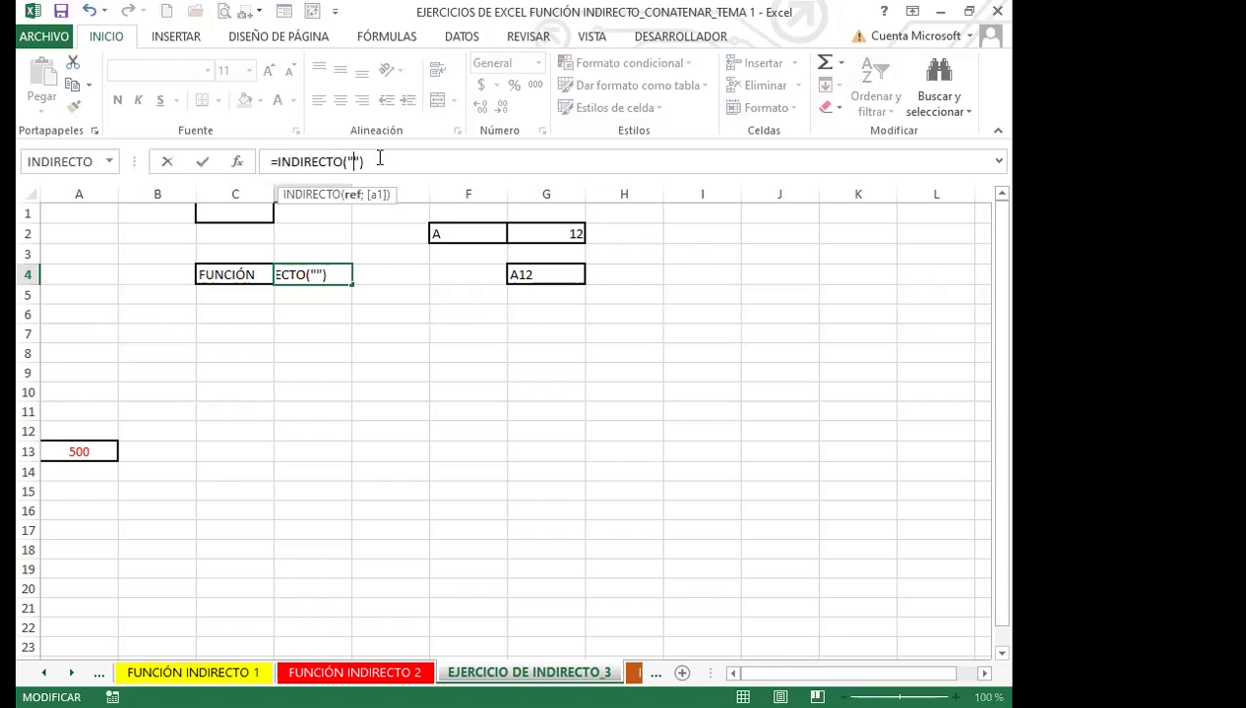
{"action": "type", "text": "C1"}
{"action": "key", "text": "Return"}
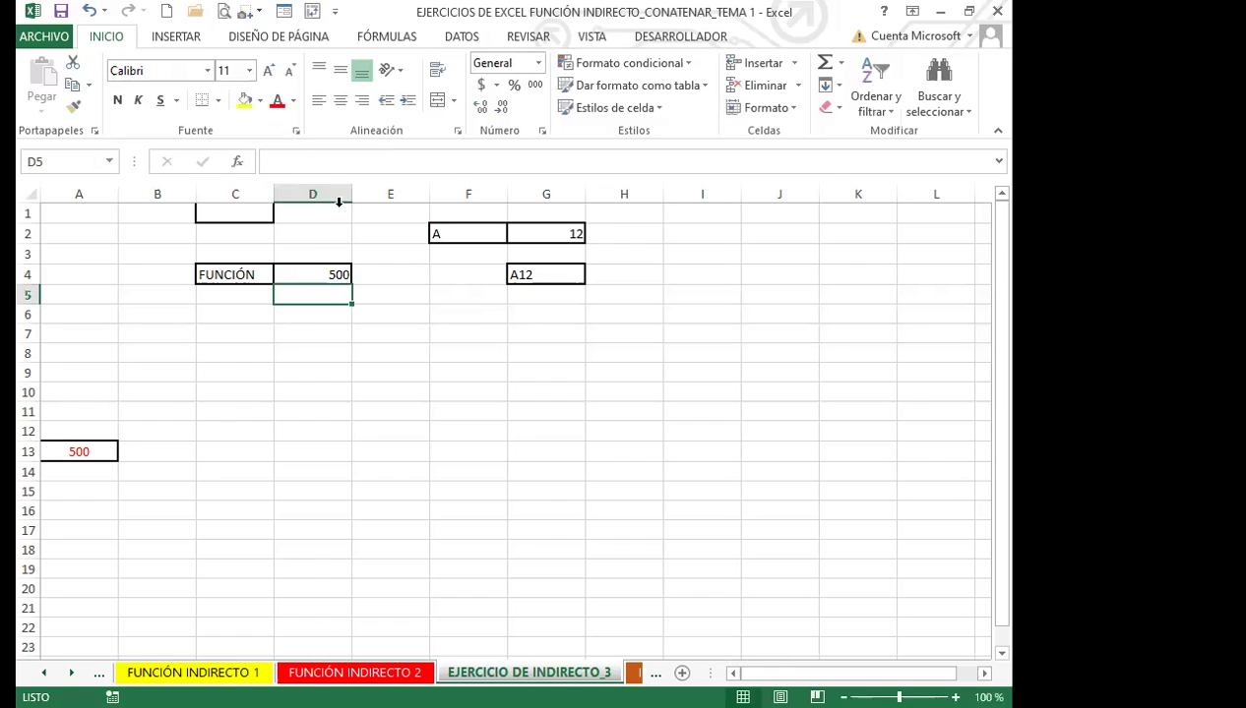
{"action": "left_click", "coordinate": [307, 271]}
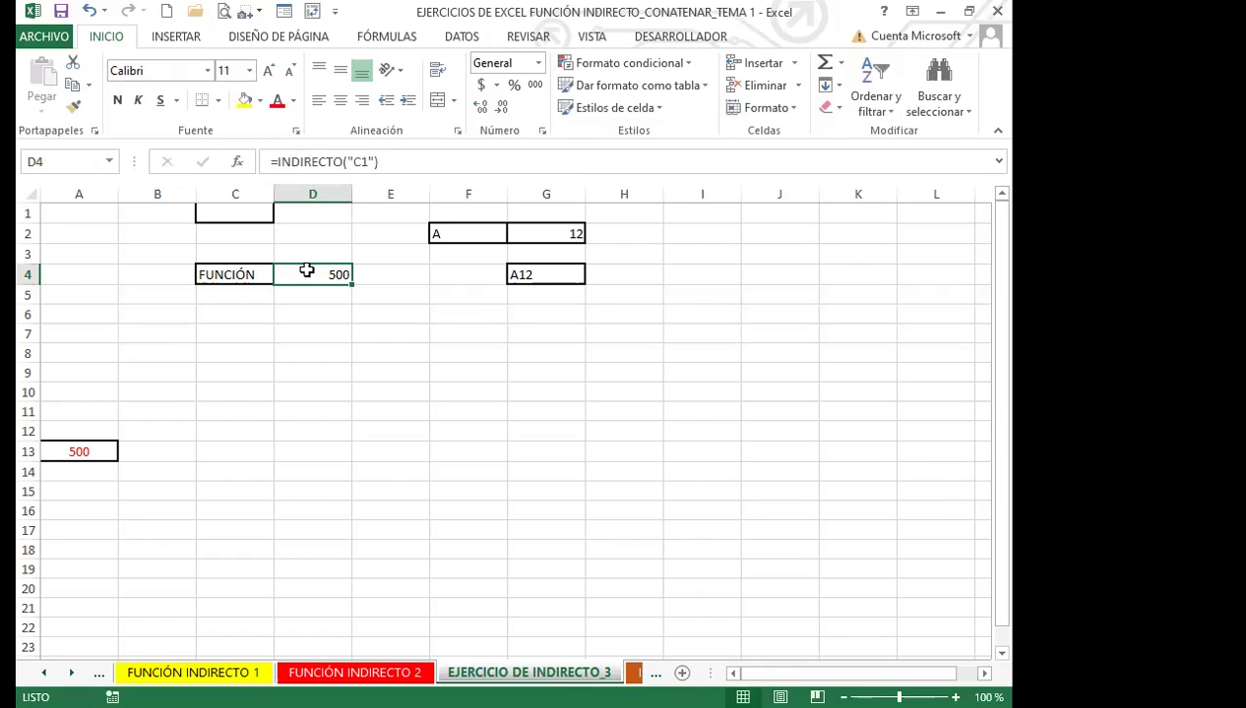
Insert two rows above row 1 to test the INDIRECTO formula beside FUNCIÓN
{"action": "left_click", "coordinate": [28, 214]}
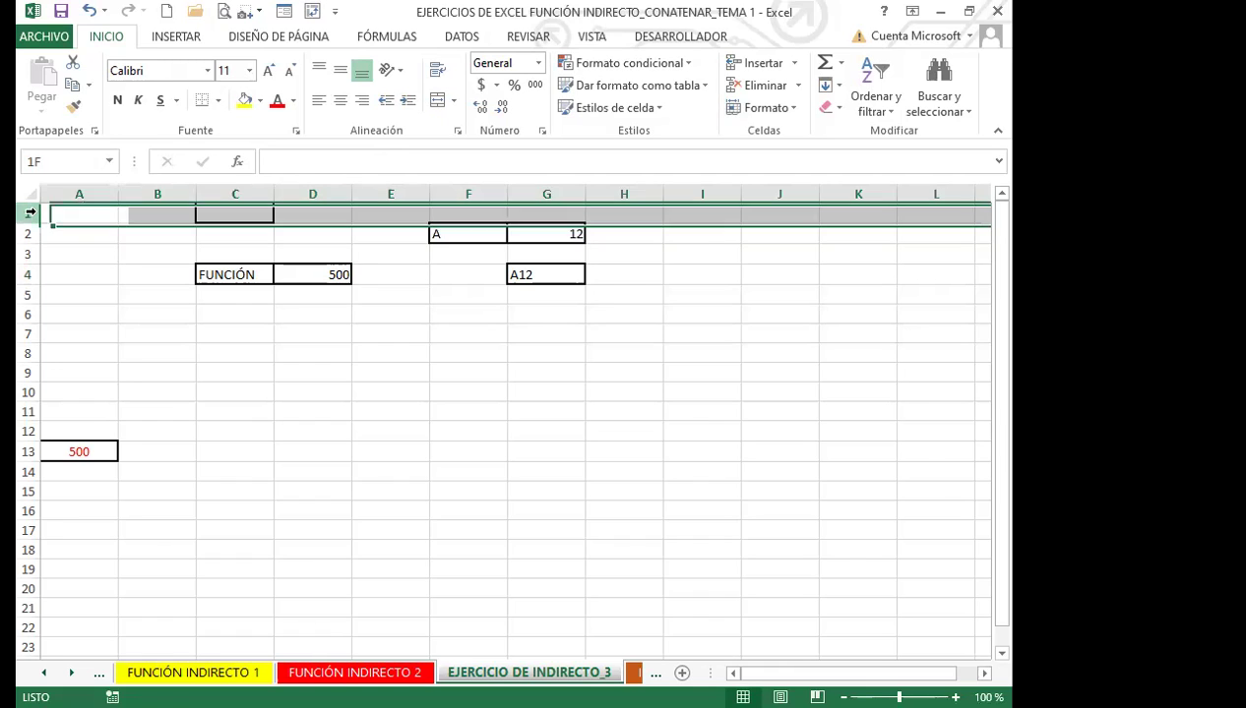
{"action": "left_click", "coordinate": [754, 64]}
{"action": "left_click", "coordinate": [753, 64]}
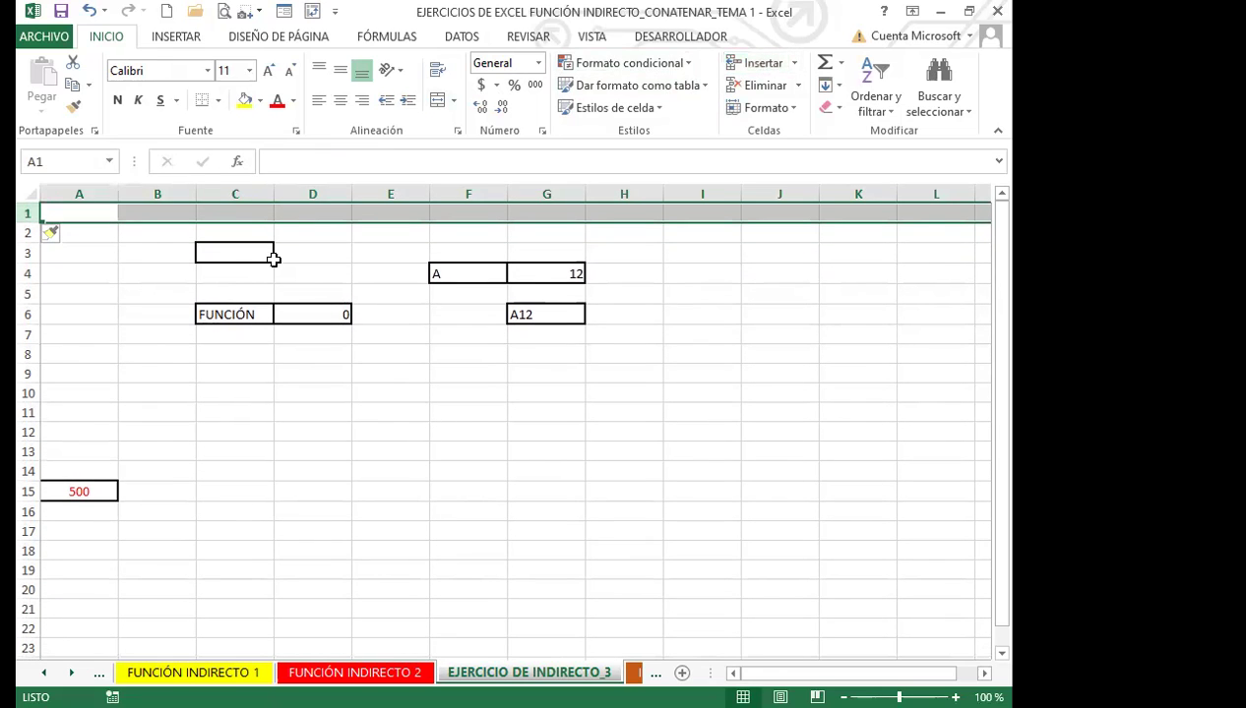
{"action": "left_click", "coordinate": [300, 295]}
{"action": "left_click_drag", "start_coordinate": [300, 304], "coordinate": [297, 306]}
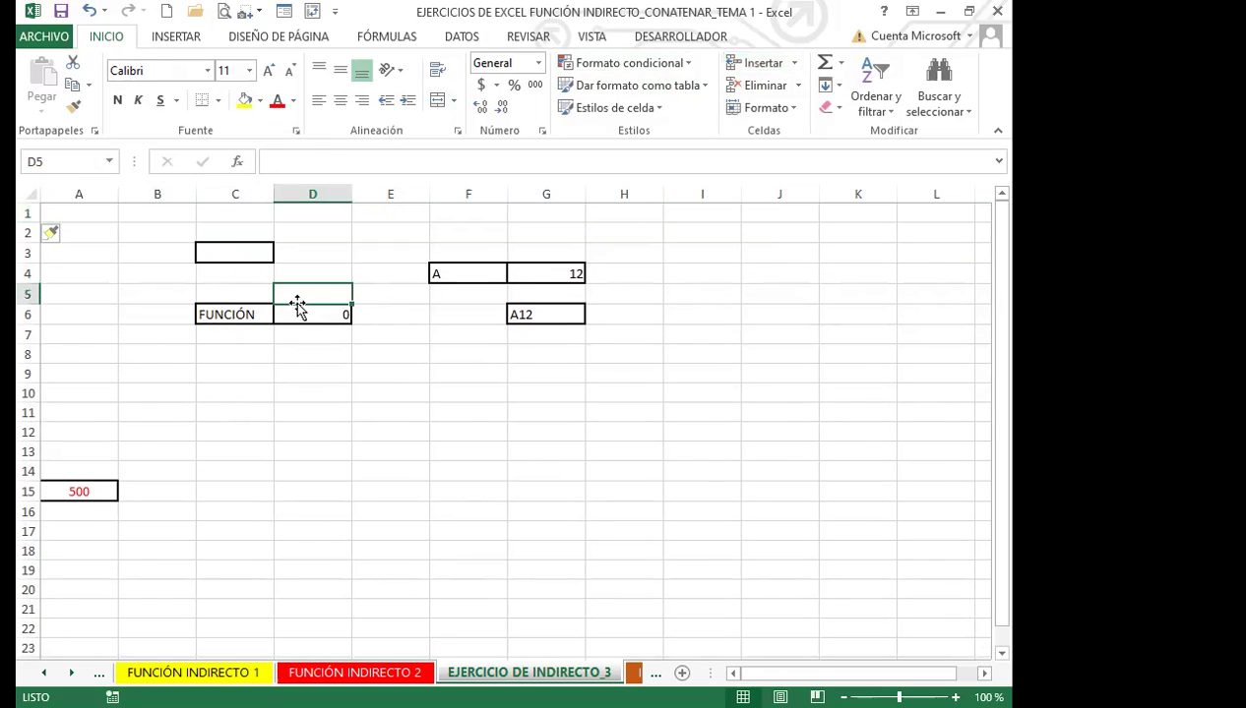
{"action": "left_click", "coordinate": [399, 389]}
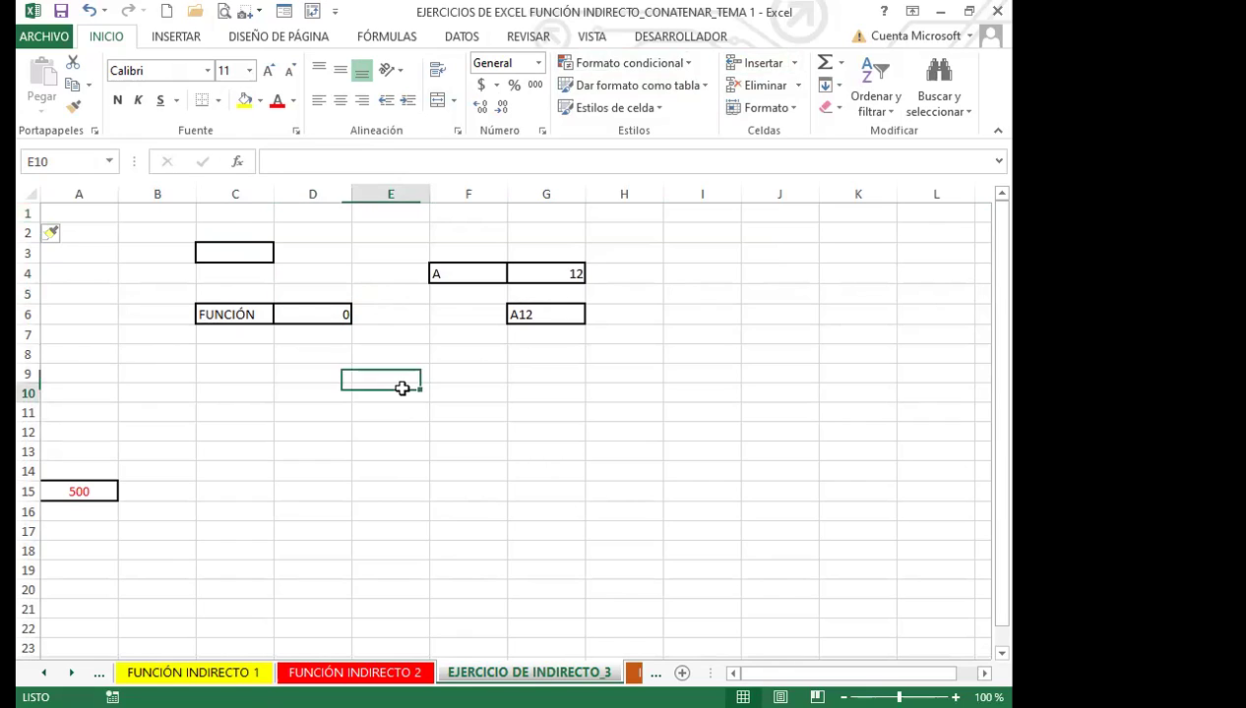
{"action": "left_click", "coordinate": [465, 394]}
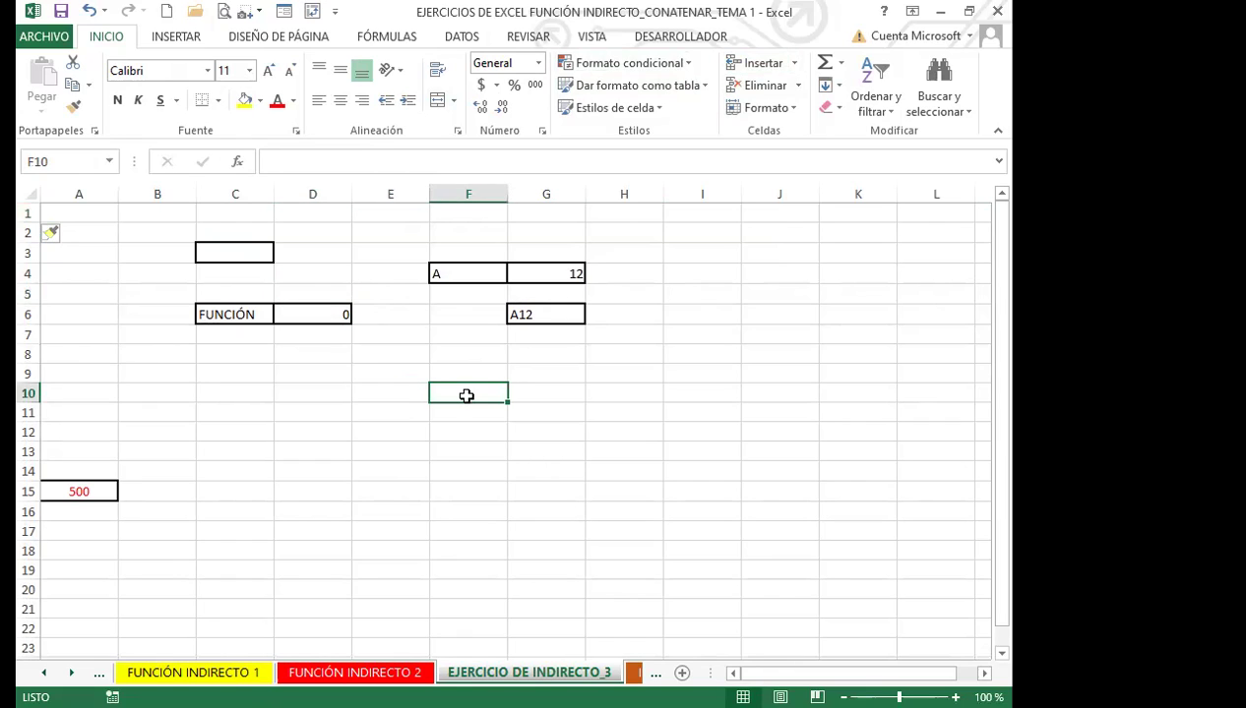
{"action": "left_click", "coordinate": [356, 386]}
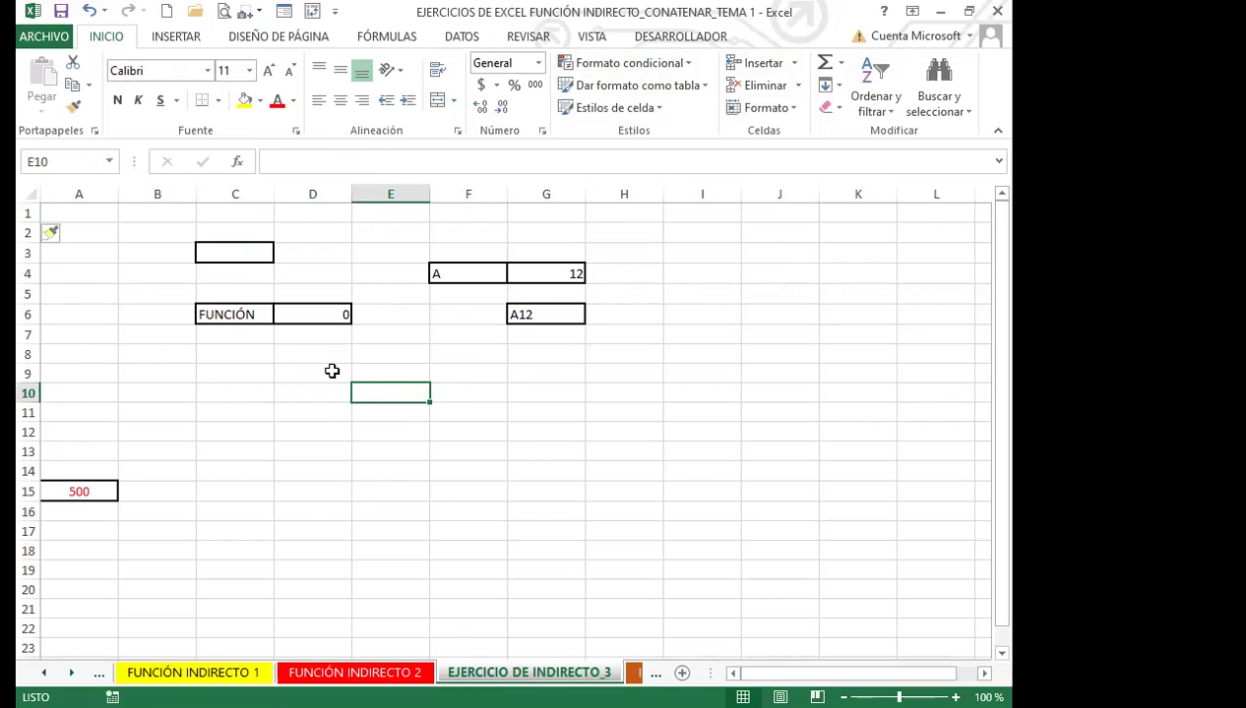
{"action": "left_click", "coordinate": [331, 371]}
{"action": "left_click", "coordinate": [432, 394]}
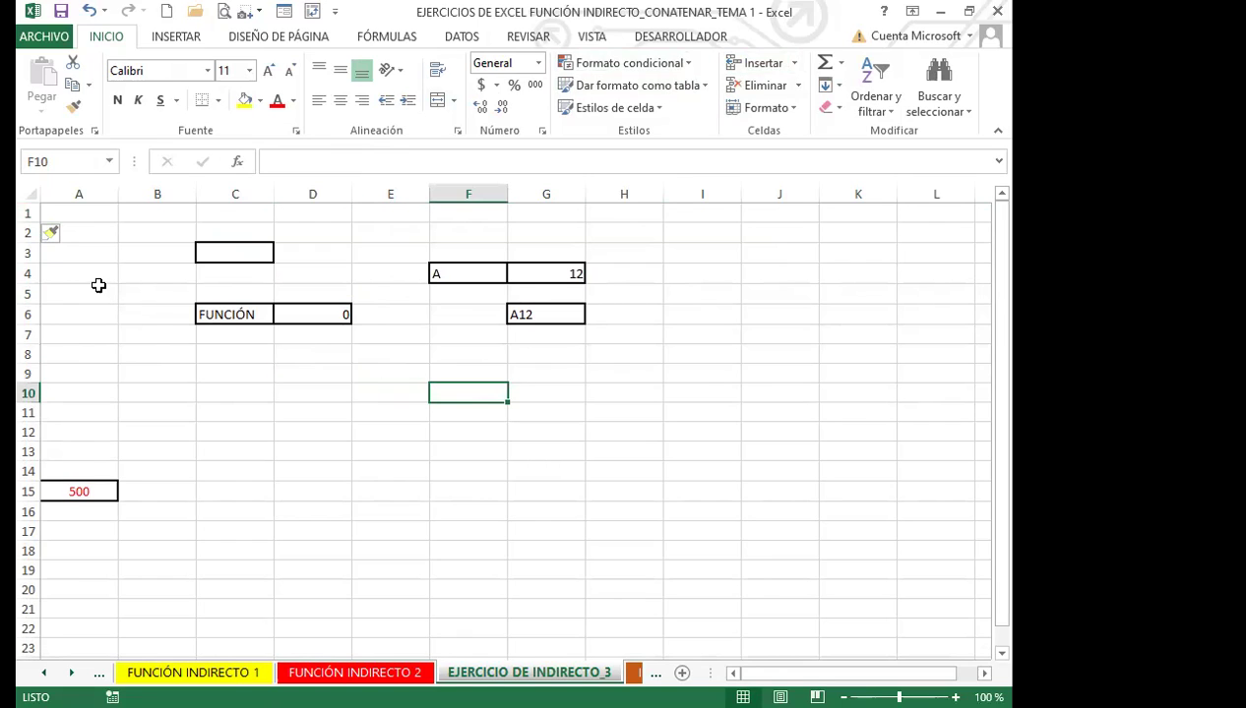
{"action": "left_click", "coordinate": [312, 369]}
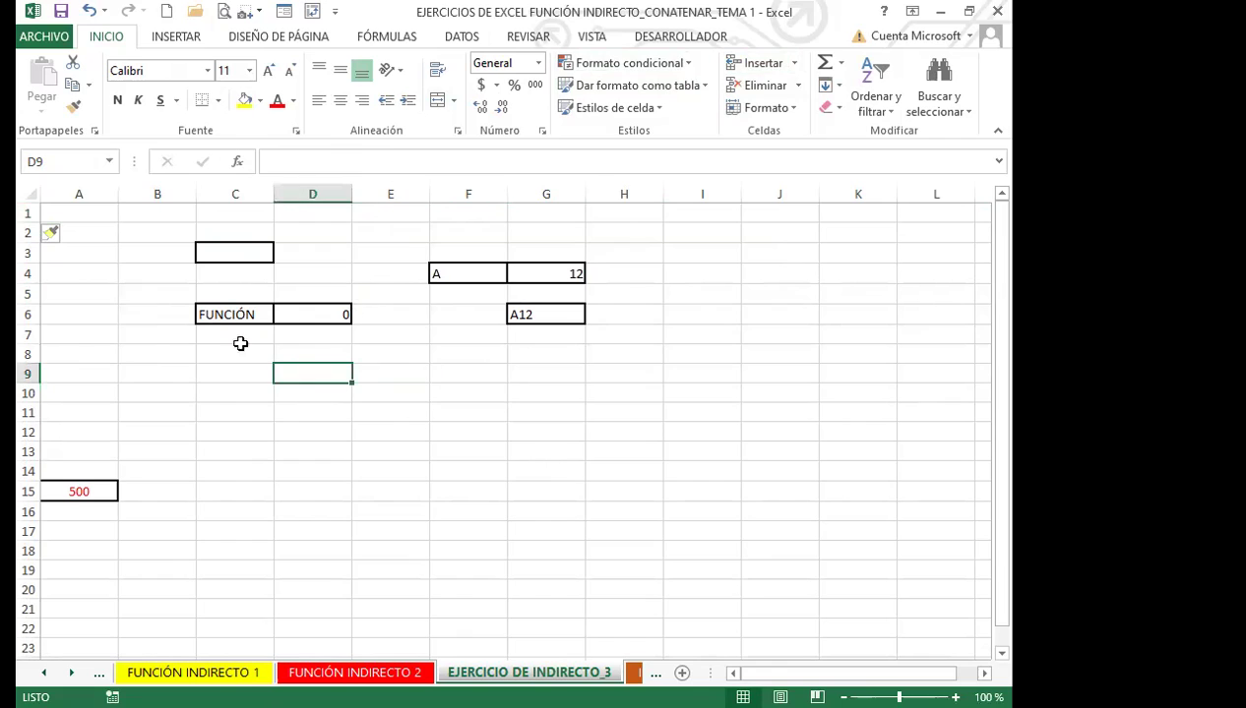
{"action": "left_click", "coordinate": [332, 353]}
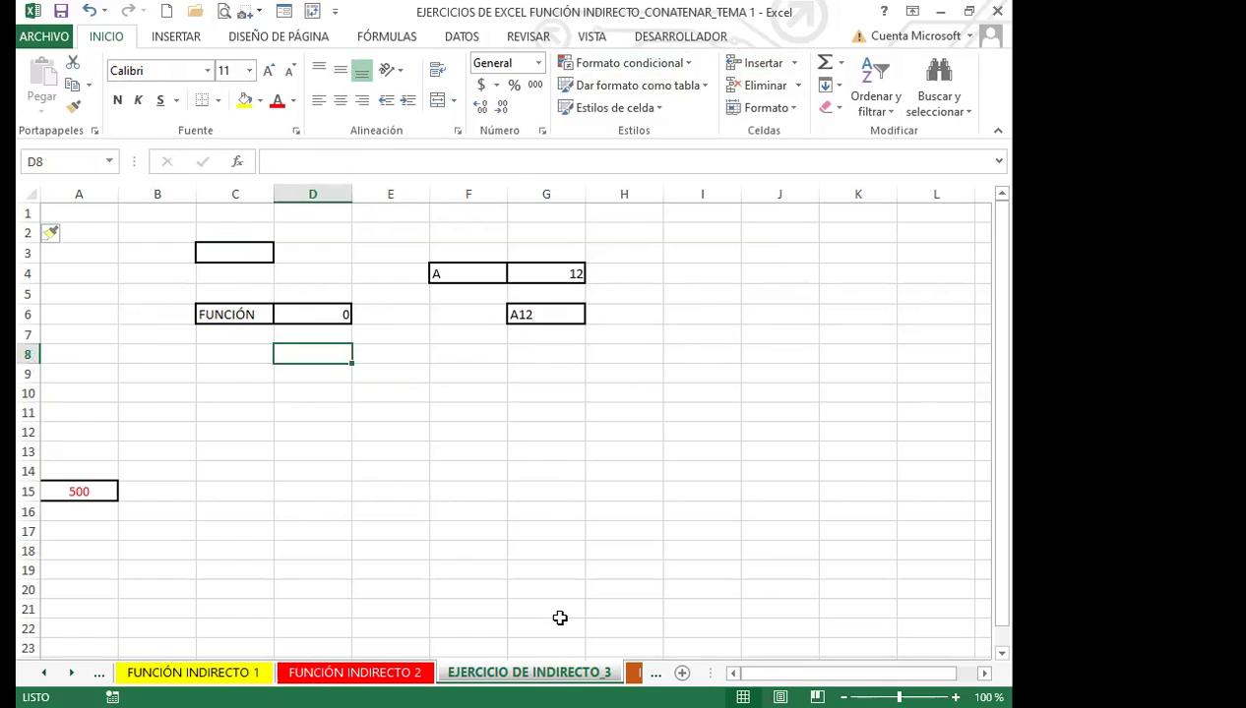
{"action": "left_click", "coordinate": [1009, 81]}
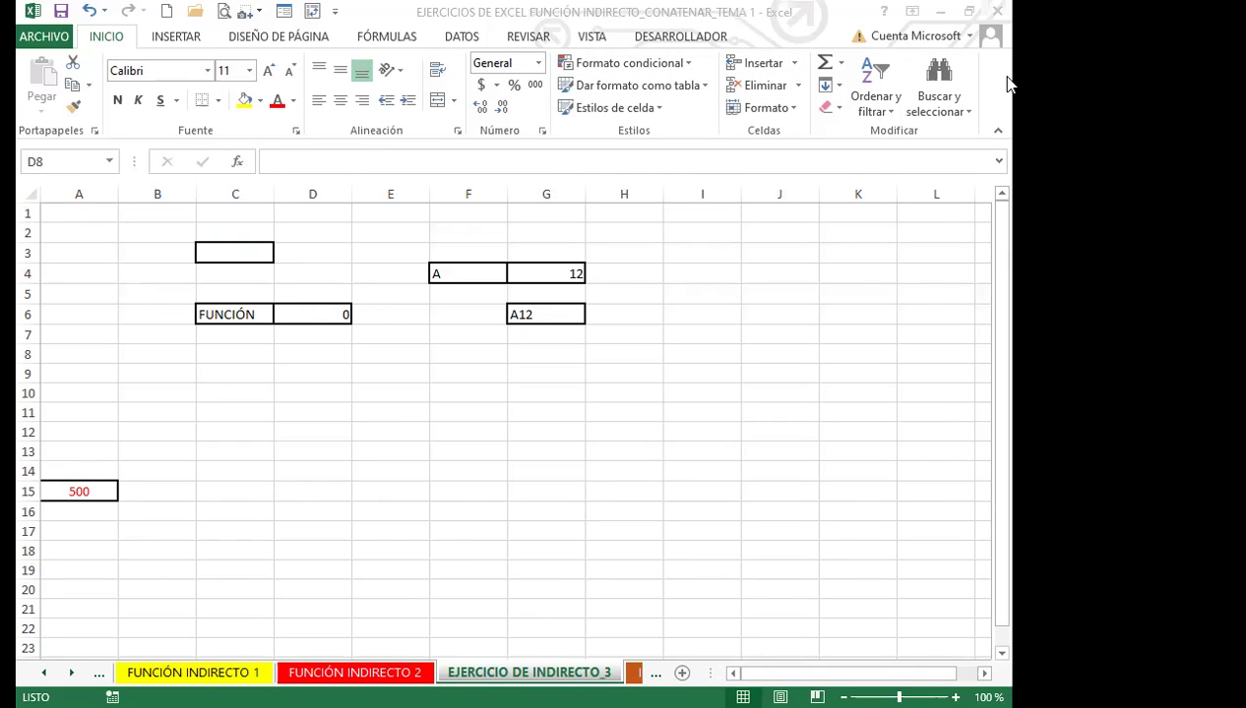